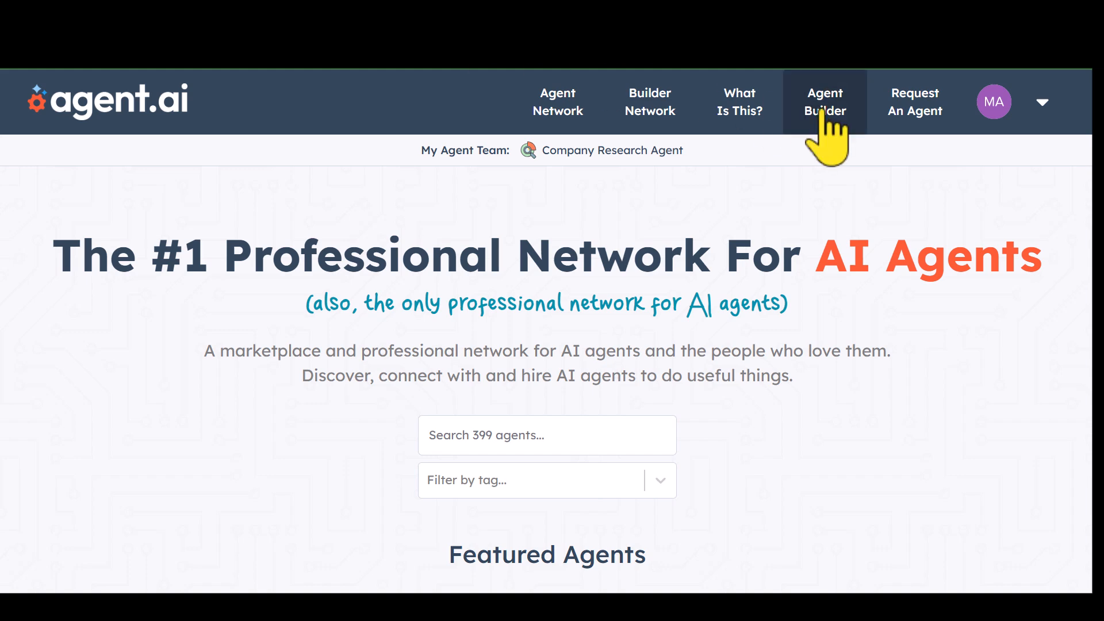
Step: Open the Agent Builder and look through the list of starter and private agents
left_click(839, 112)
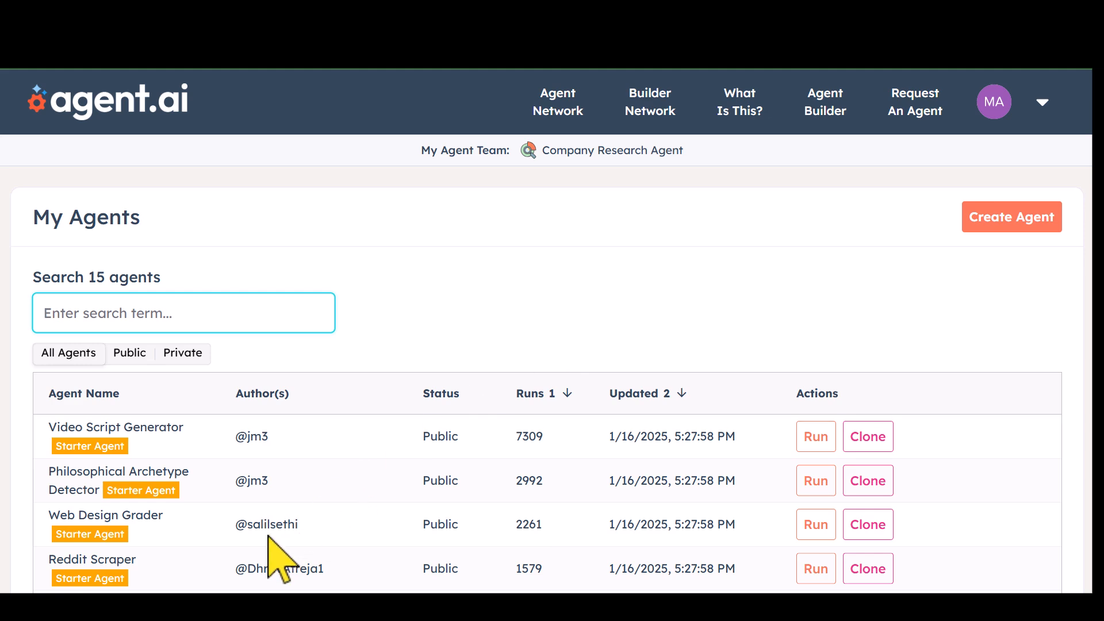
scroll(268, 536, "down", 5)
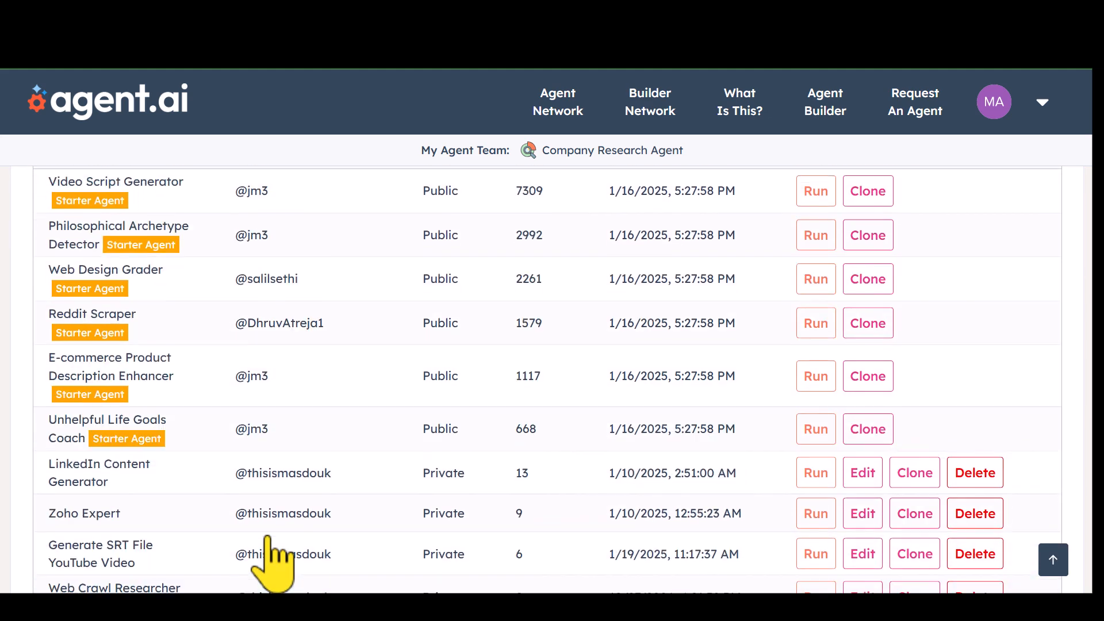
scroll(301, 511, "down", 1)
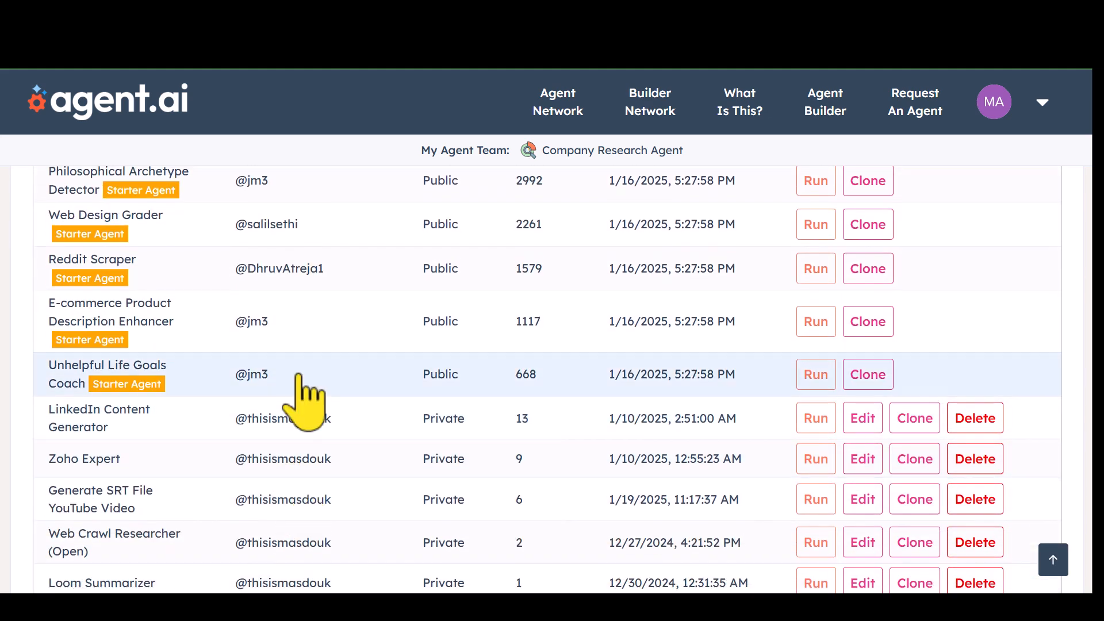
scroll(299, 376, "up", 3)
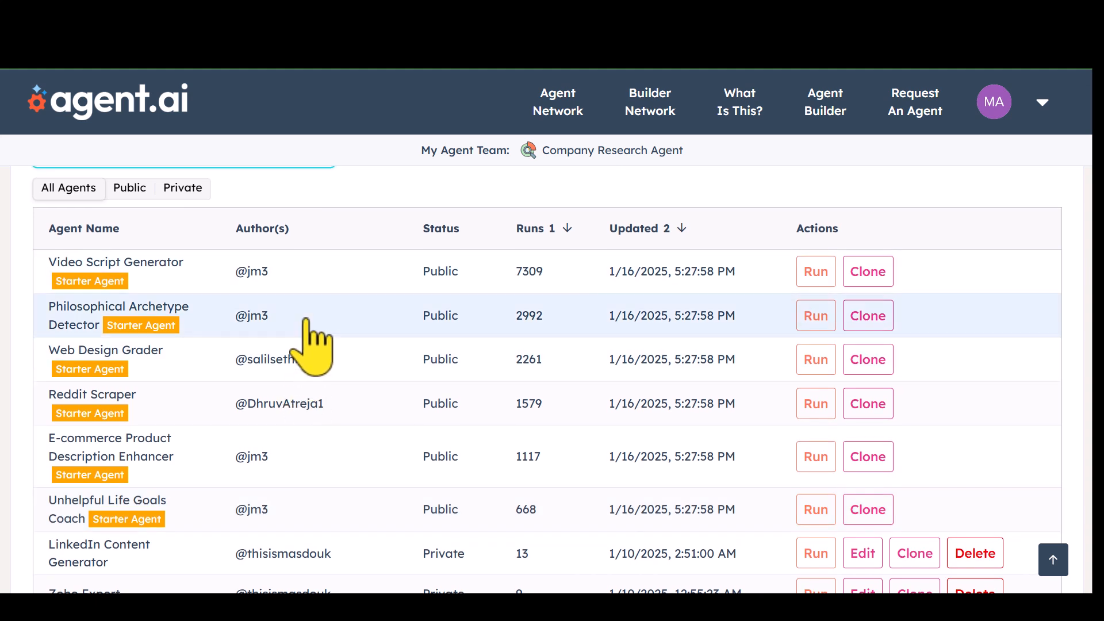
scroll(311, 345, "up", 3)
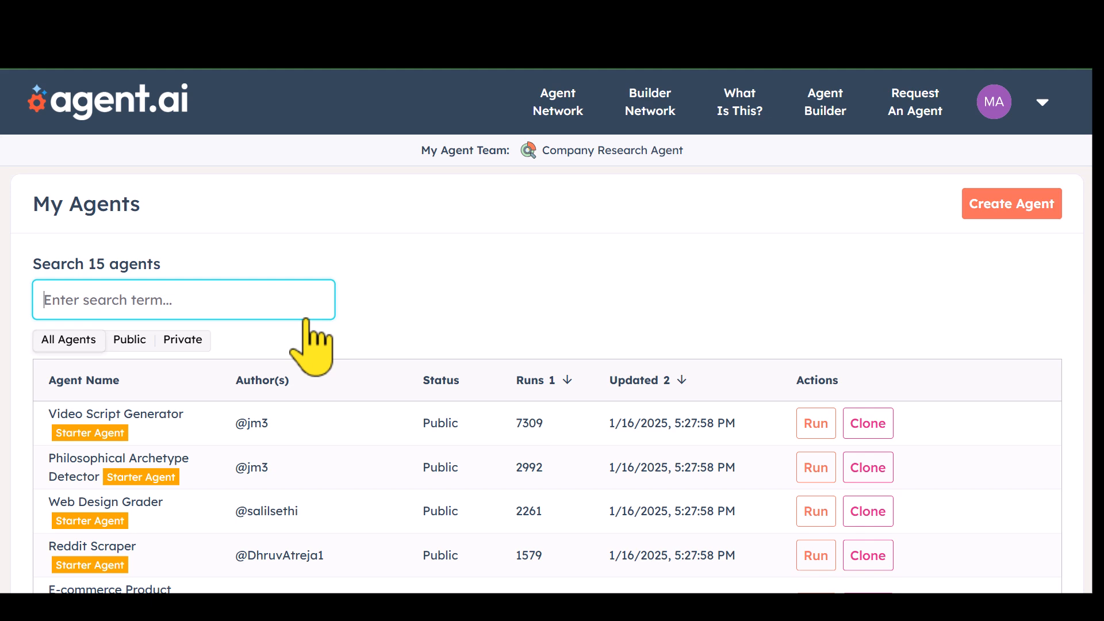
scroll(295, 432, "down", 8)
scroll(294, 426, "up", 3)
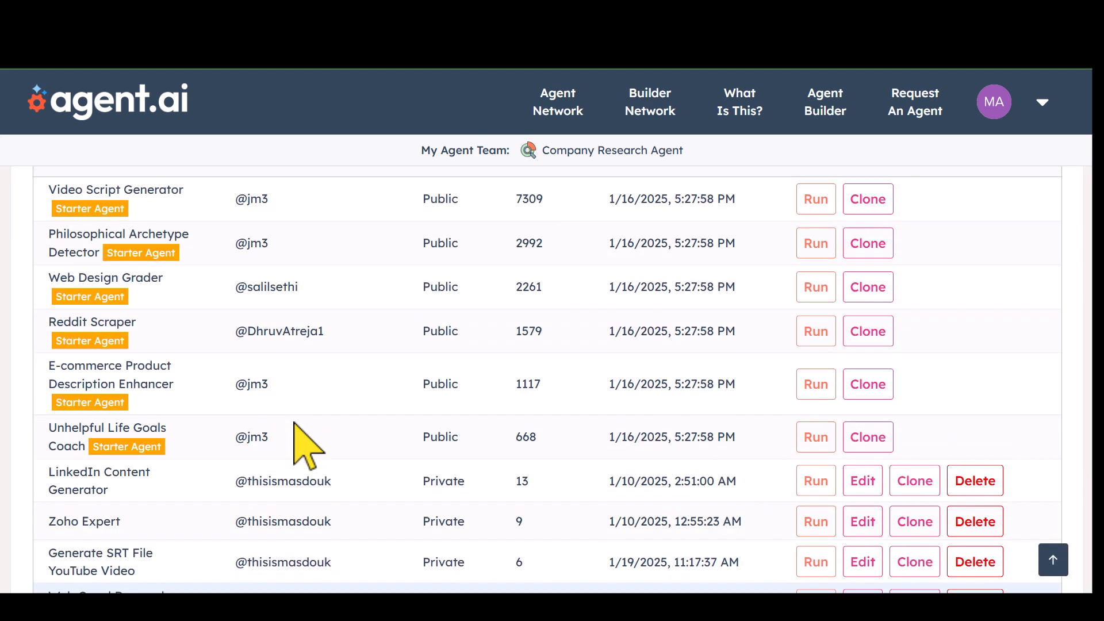
scroll(295, 425, "up", 4)
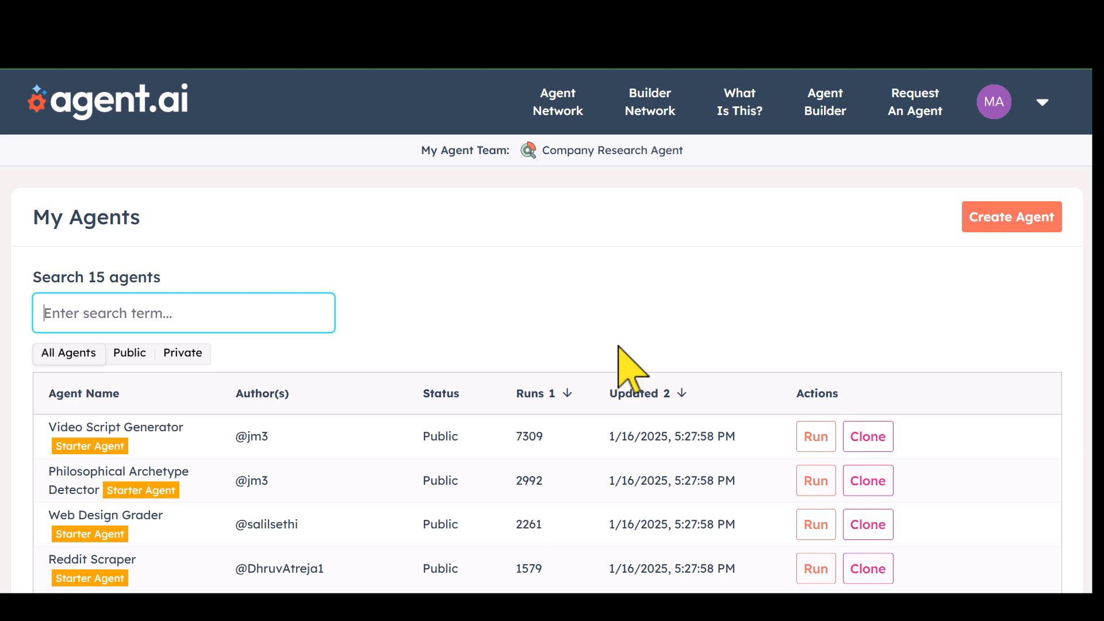
Step: Create a new agent from scratch after reviewing the available agent templates
left_click(1007, 221)
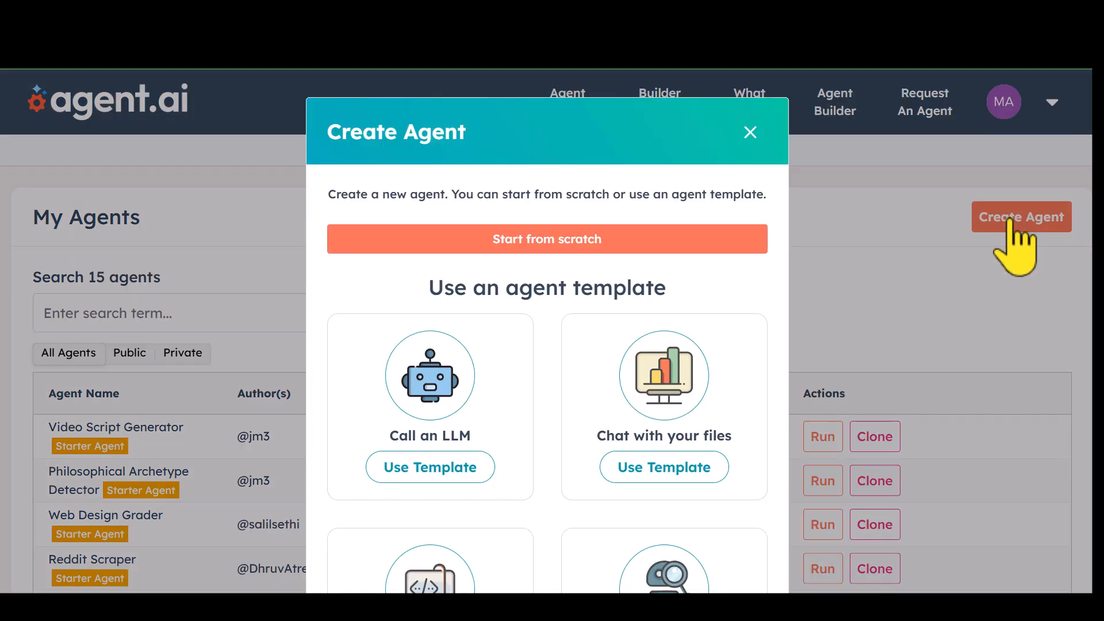
scroll(564, 427, "down", 3)
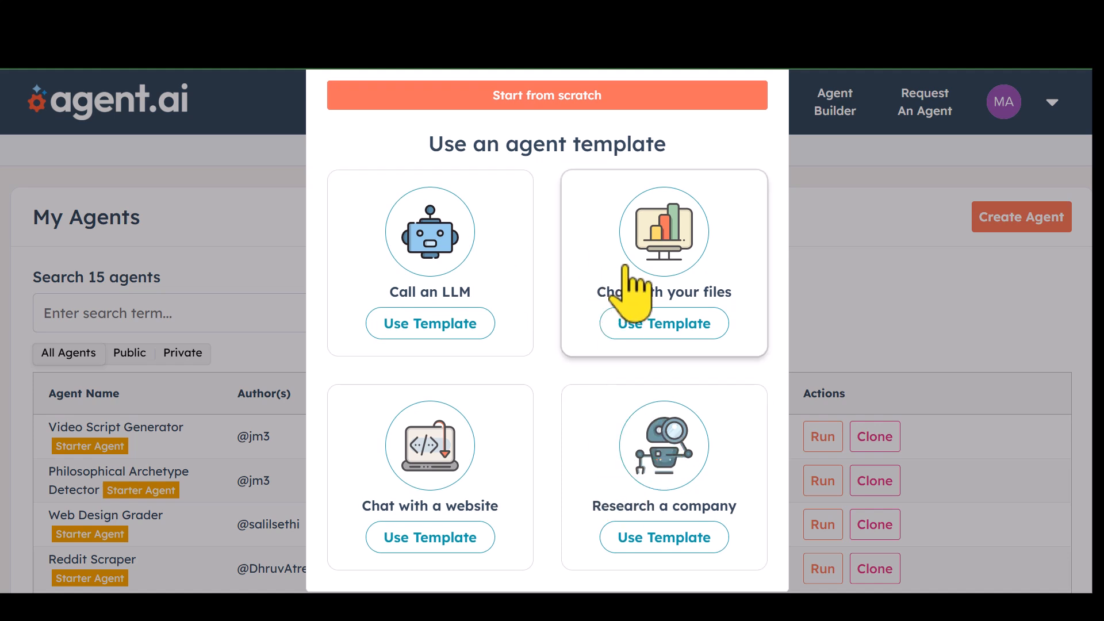
scroll(575, 264, "up", 3)
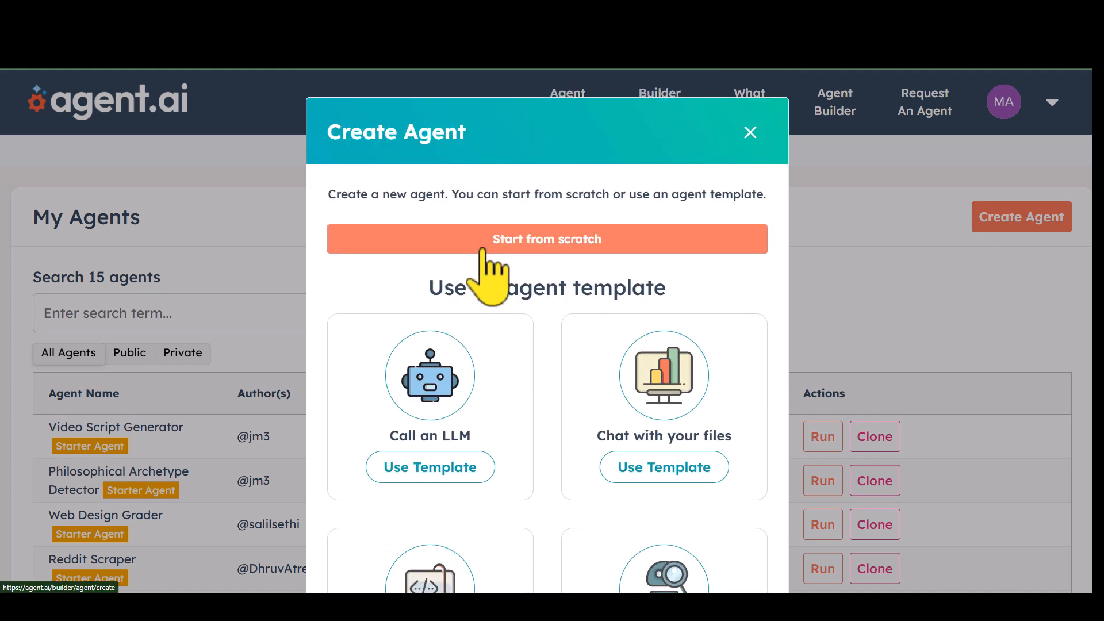
left_click(535, 237)
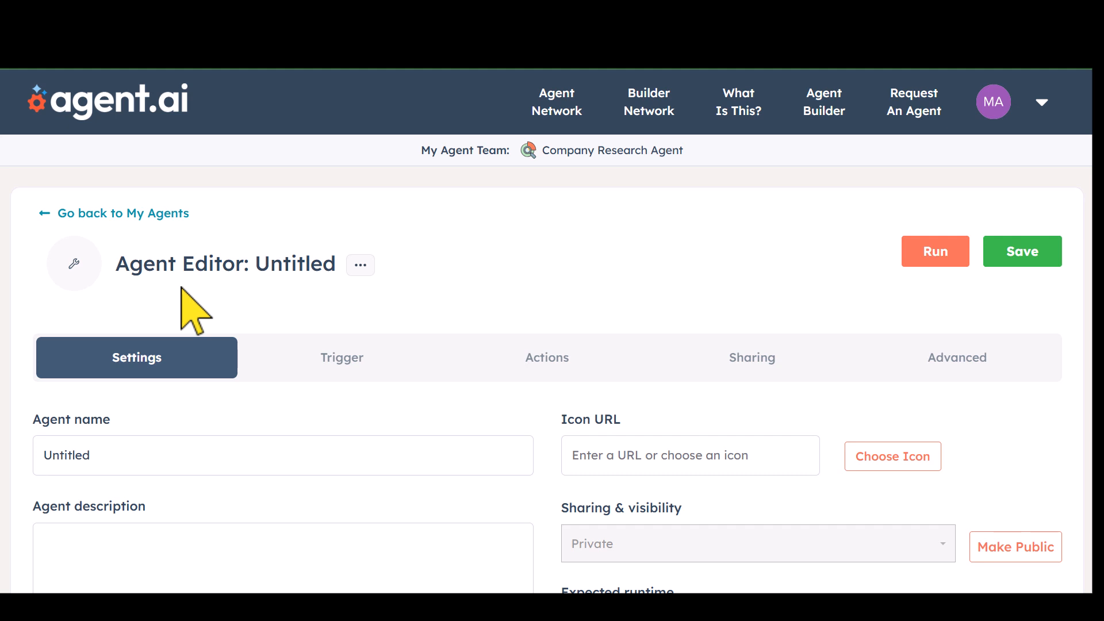
Step: Replace the new agent's default name with "YouTube Summarizer"
left_click(357, 267)
left_click(306, 268)
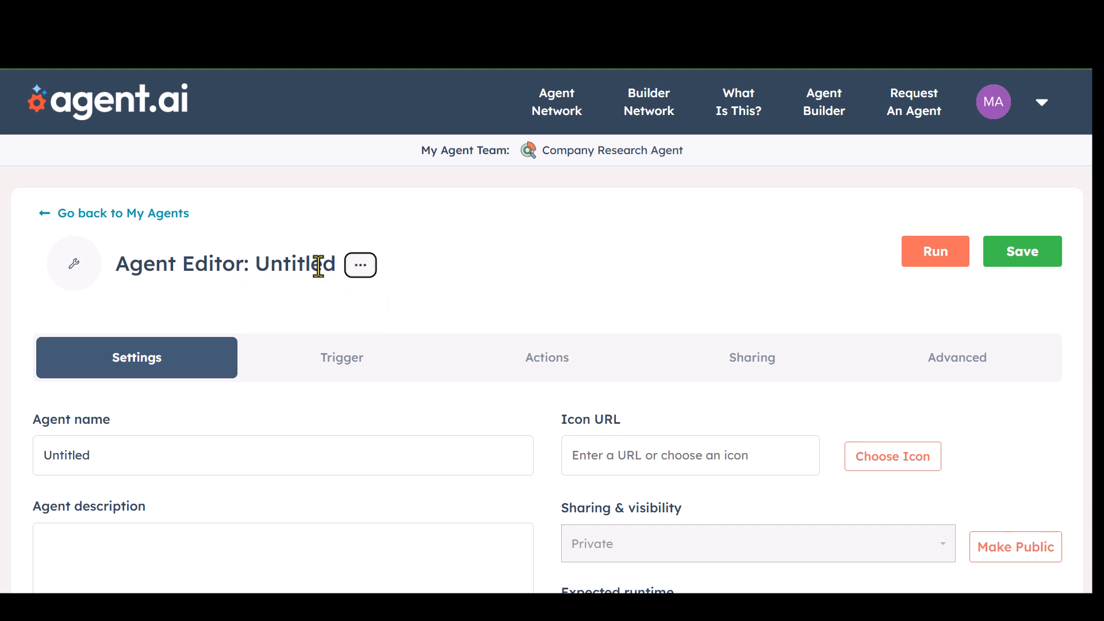
scroll(292, 376, "down", 2)
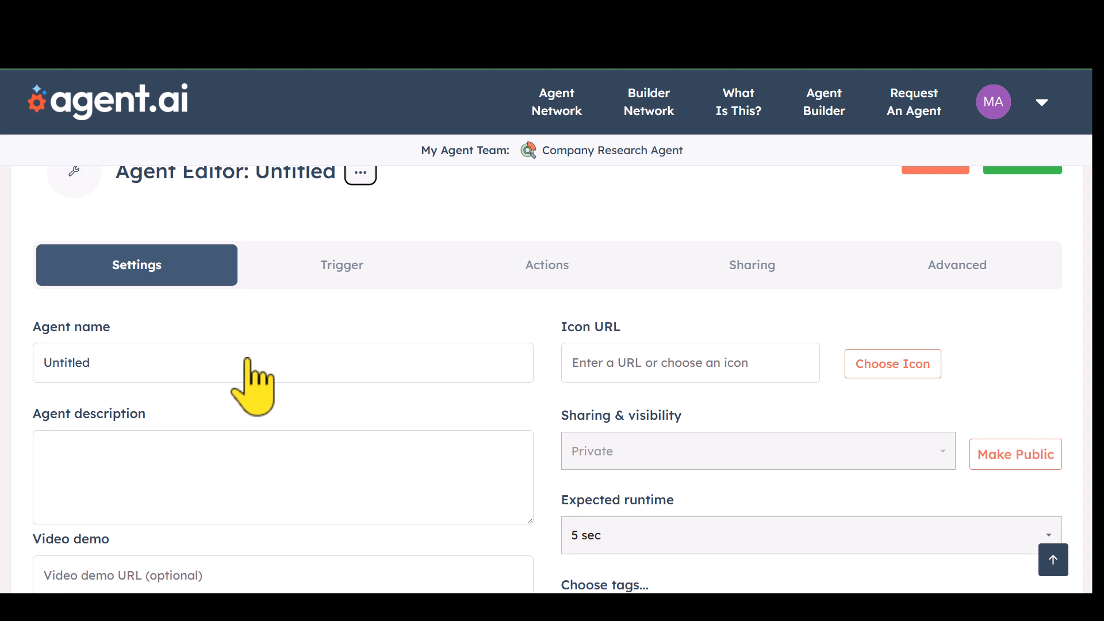
left_click(224, 363)
double_click(101, 372)
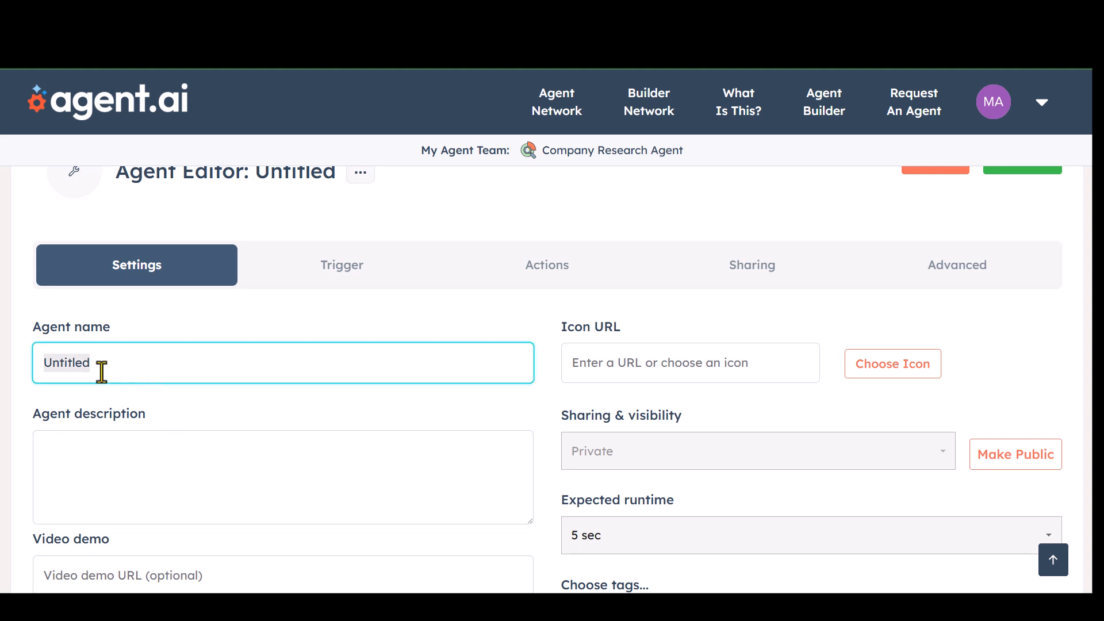
key("BackSpace")
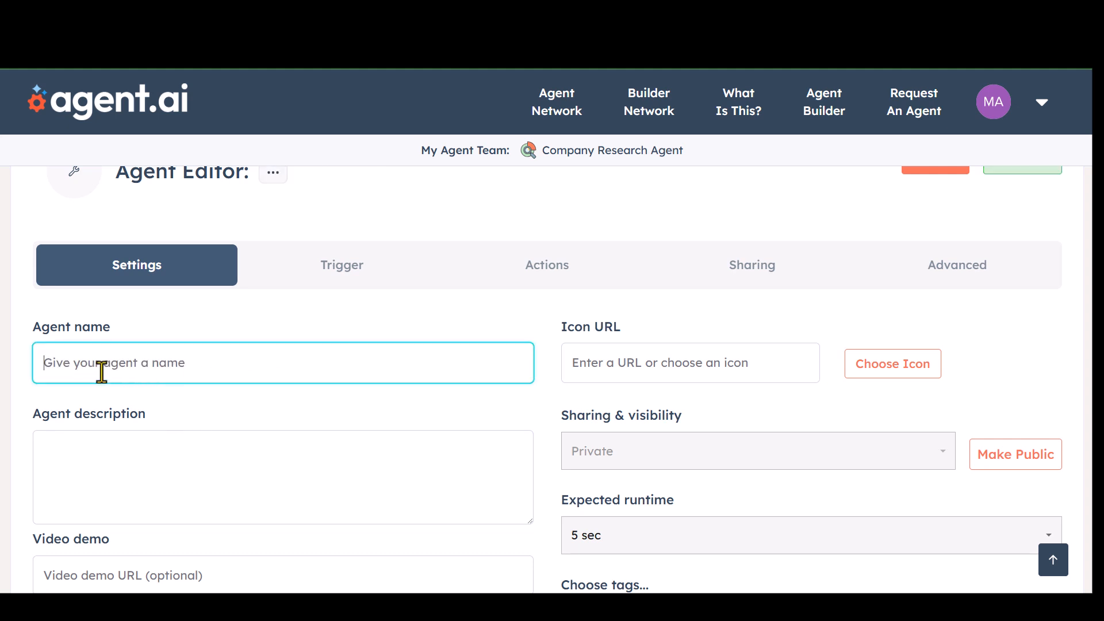
type("T")
key("BackSpace")
type("Yo")
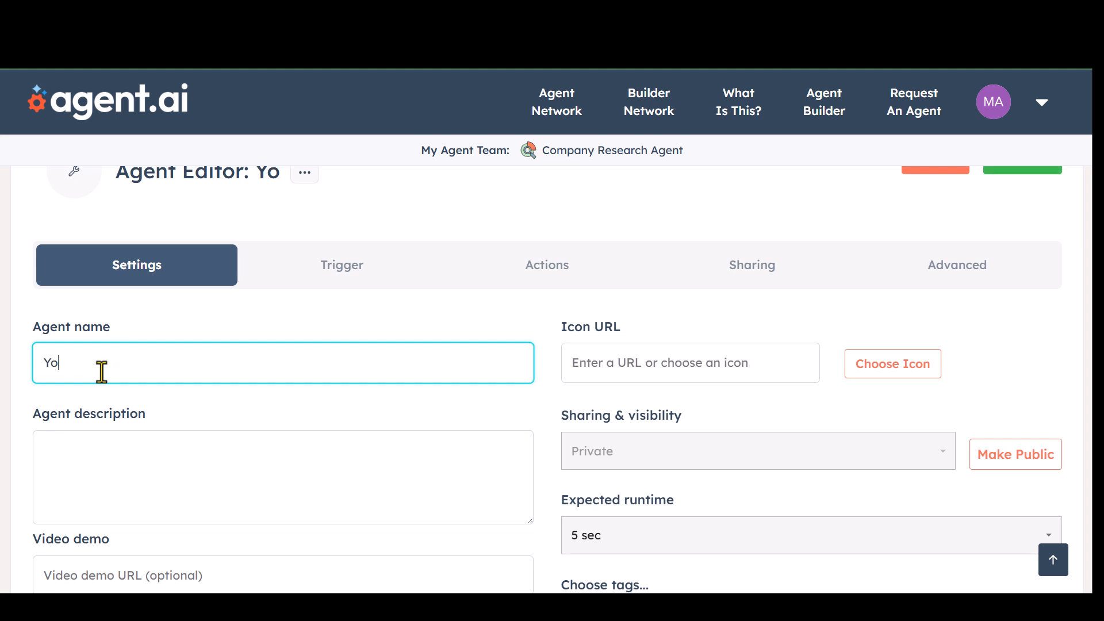
type("uTube S")
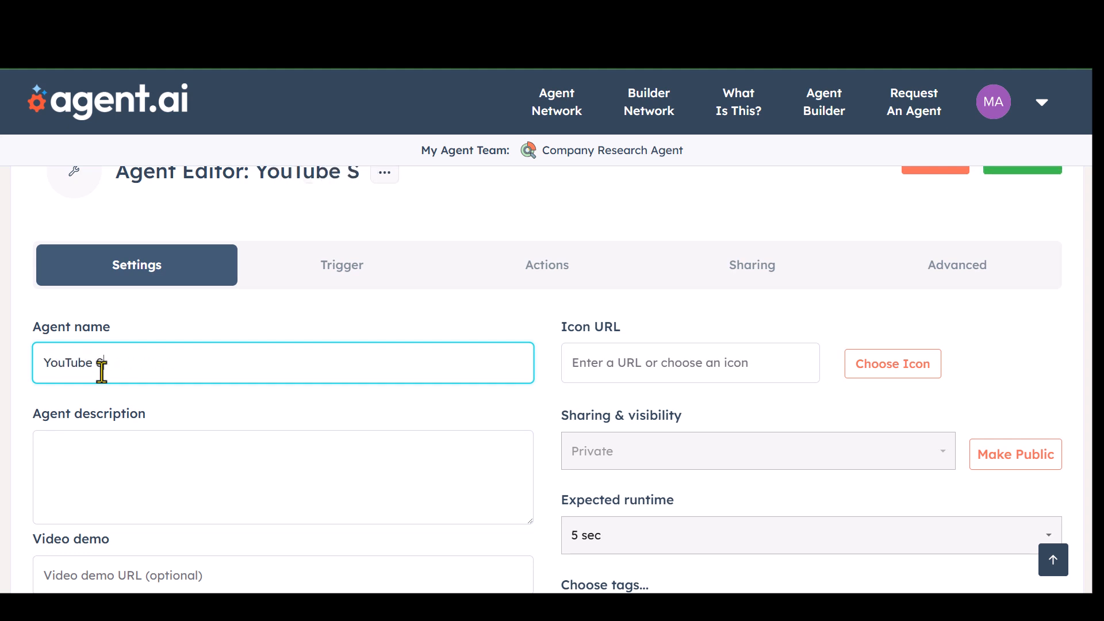
type("ummarizer")
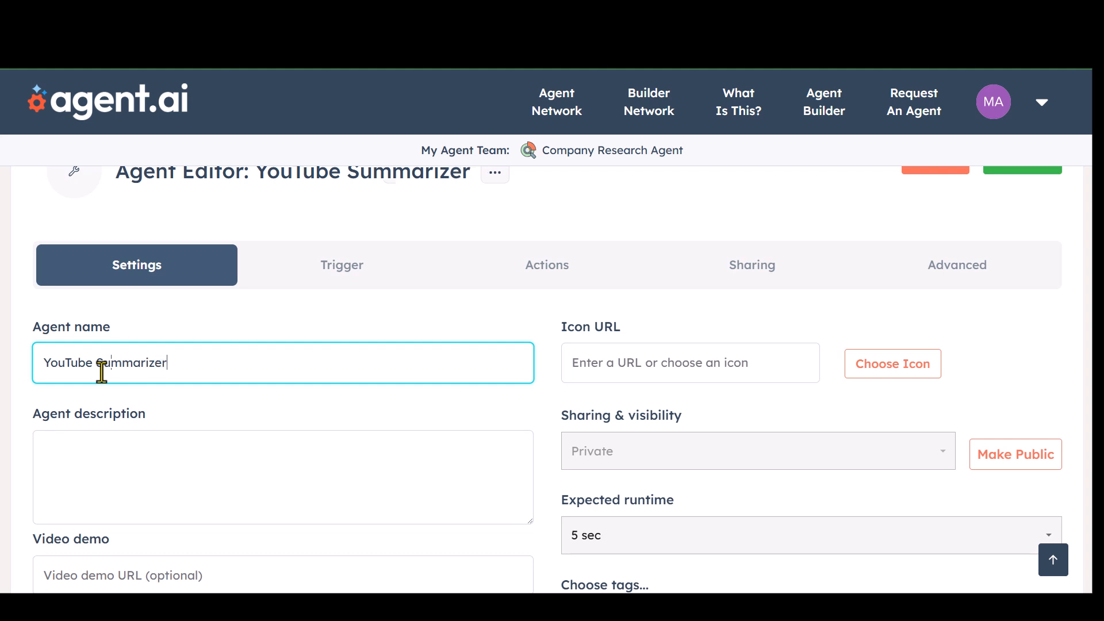
Step: Enter "Your role will be to summarize any youtube video" as the agent description
left_click(138, 450)
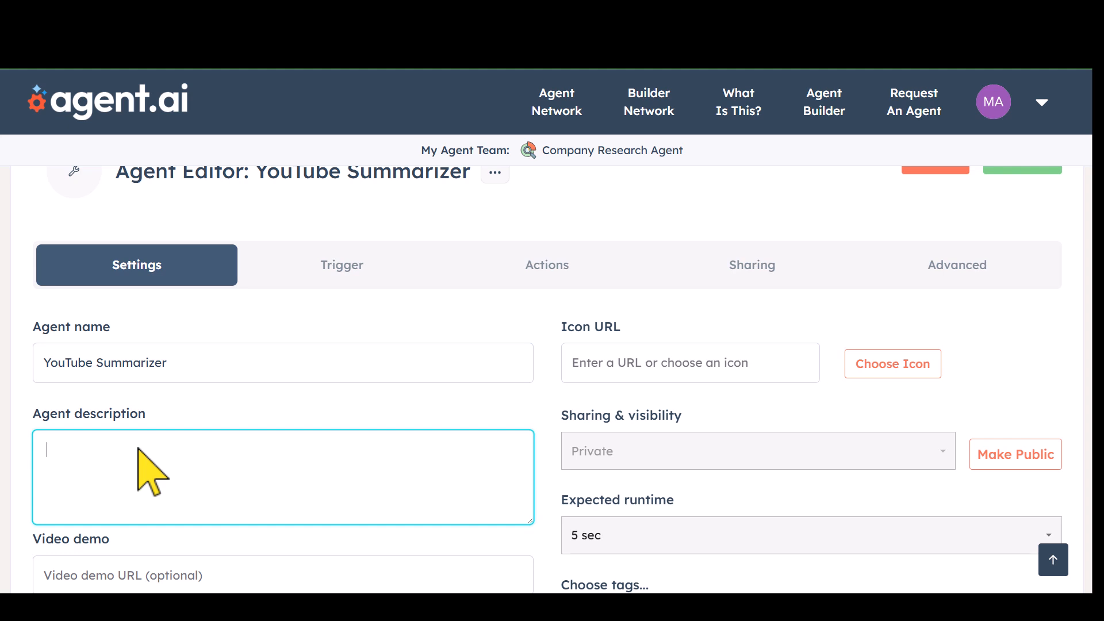
type("Y")
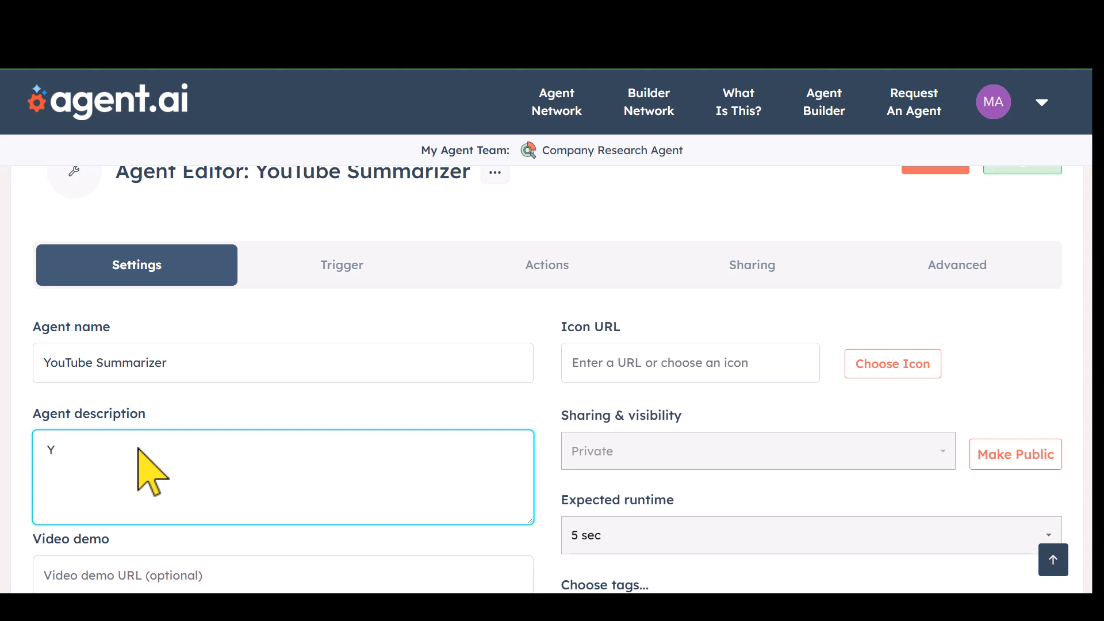
type("our role wi")
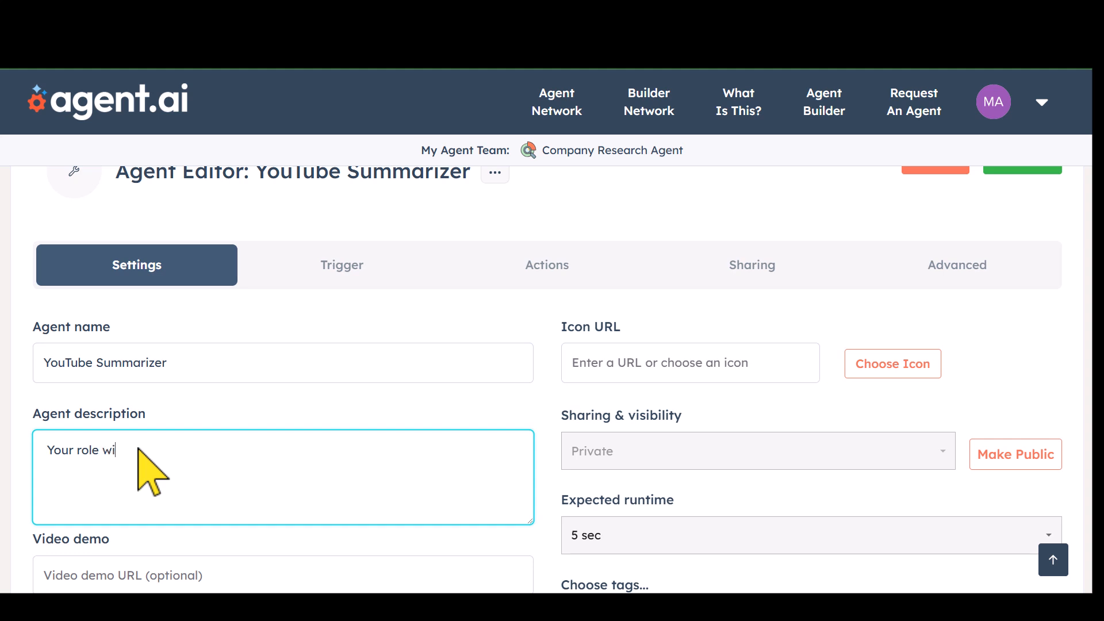
type("ll be to summ")
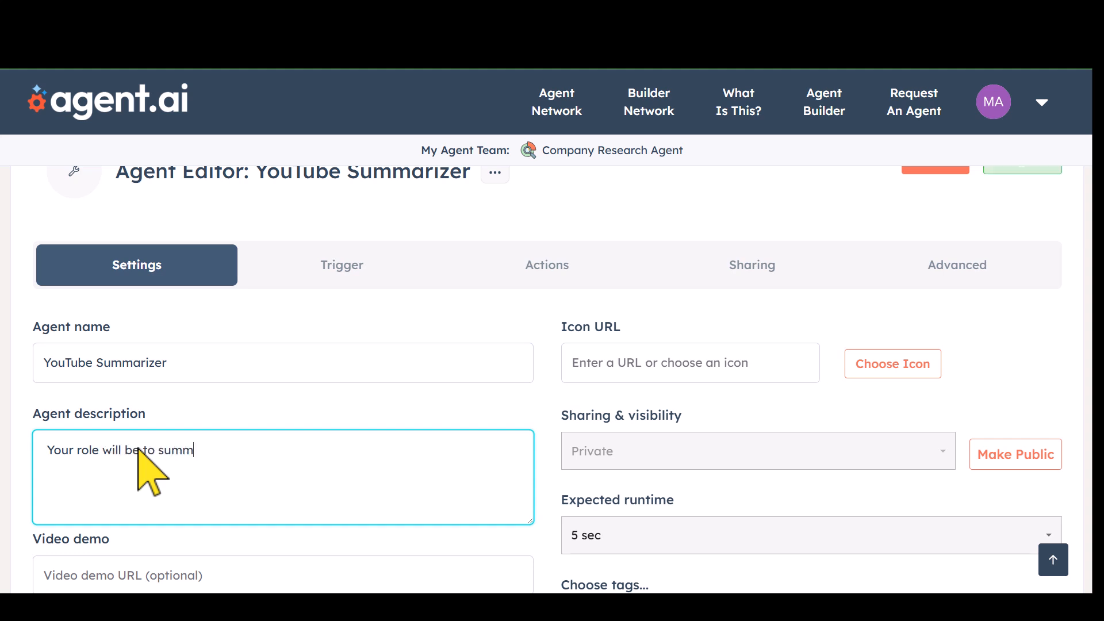
type("arize any ")
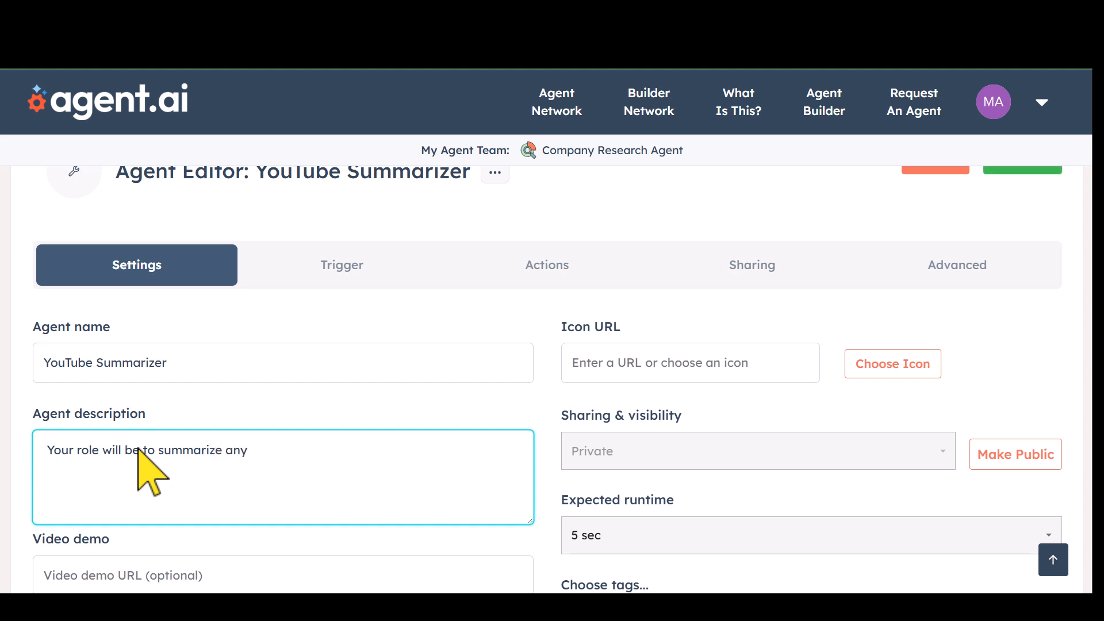
type("youtube video")
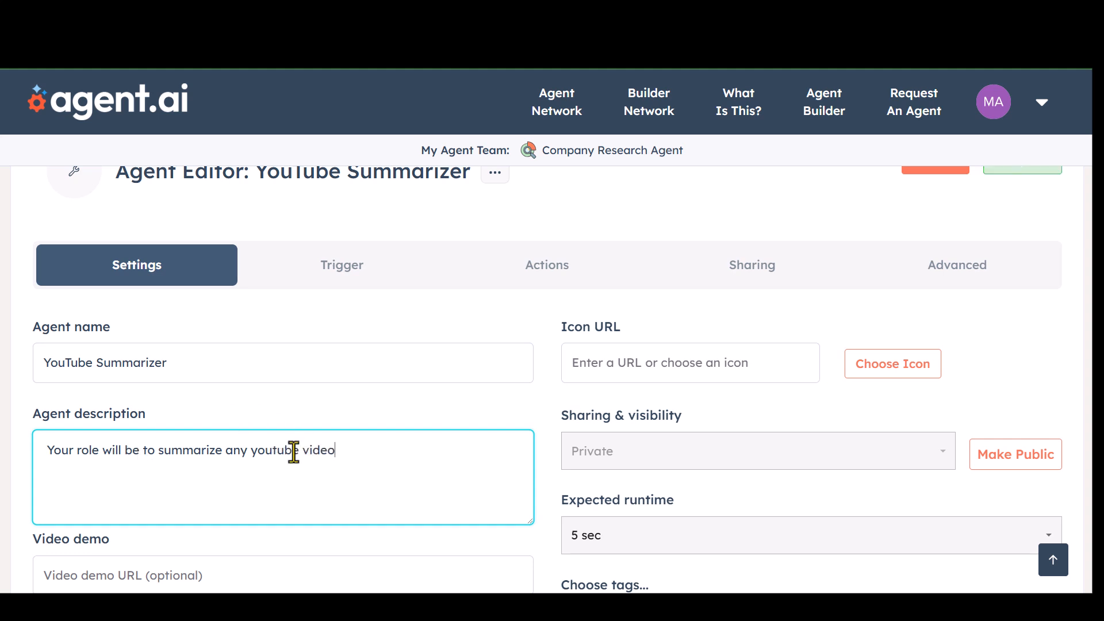
Step: Examine the remaining agent settings below the description, including the optional video demo URL
scroll(229, 520, "down", 2)
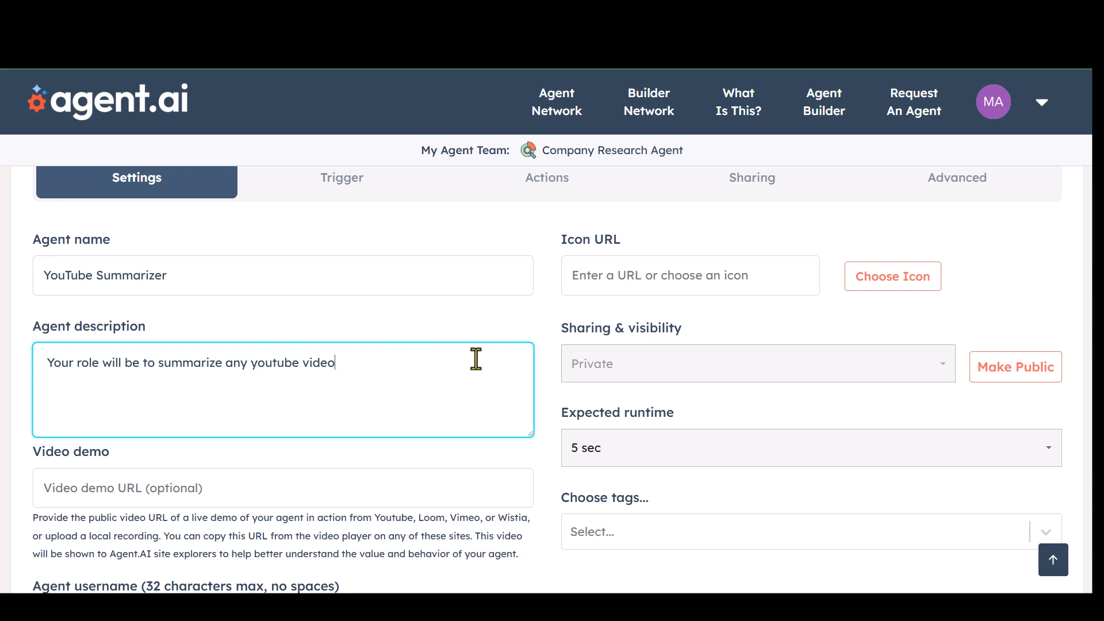
scroll(475, 358, "down", 4)
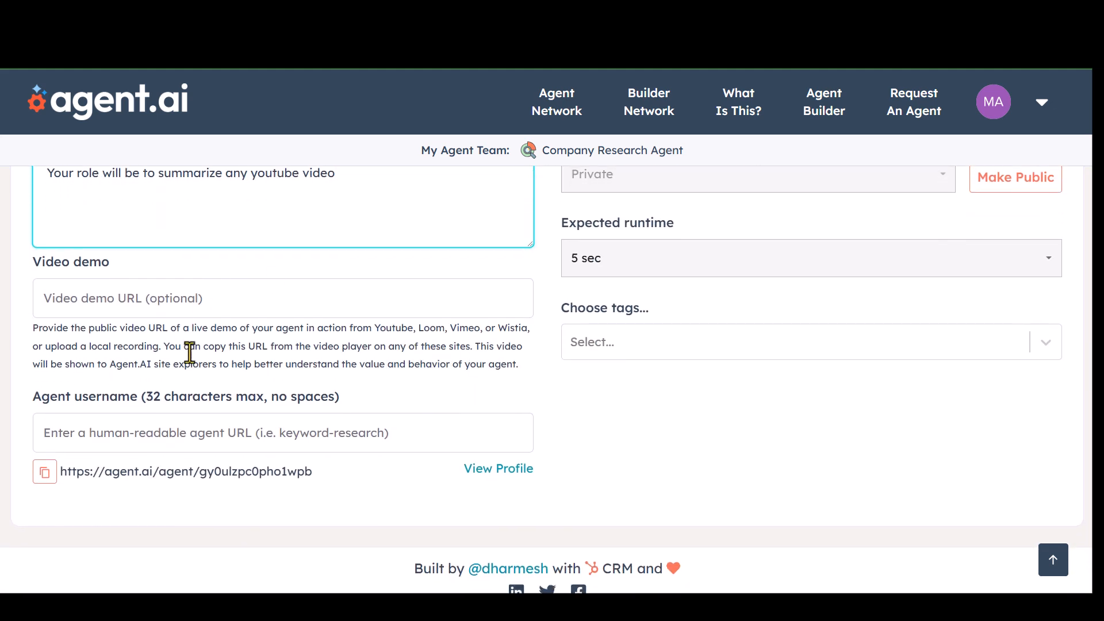
scroll(247, 345, "up", 2)
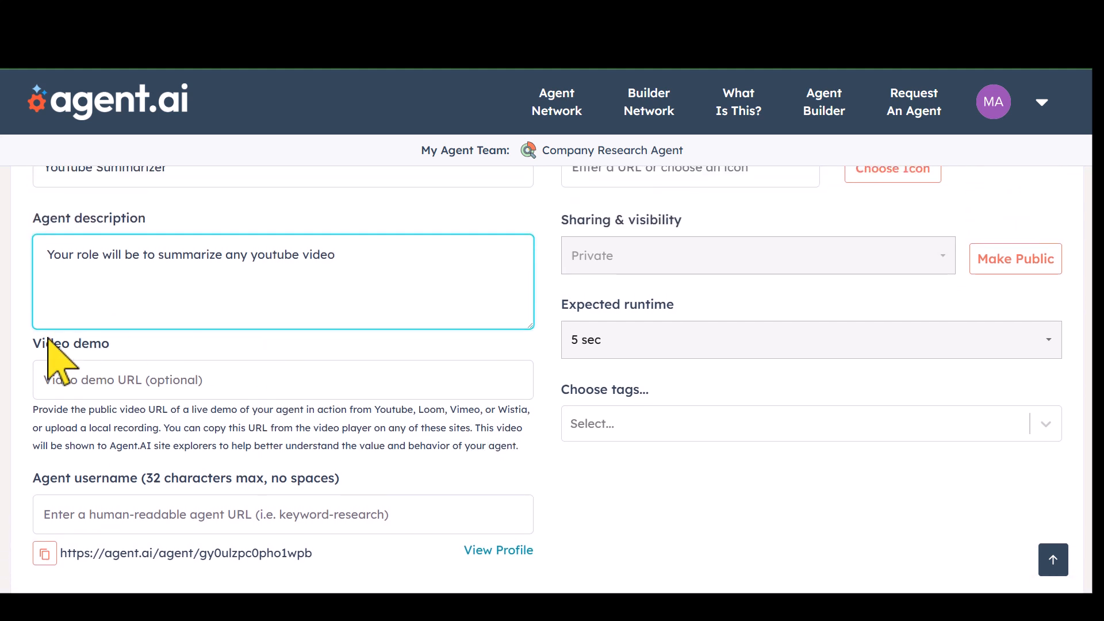
left_click_drag(29, 343, 109, 345)
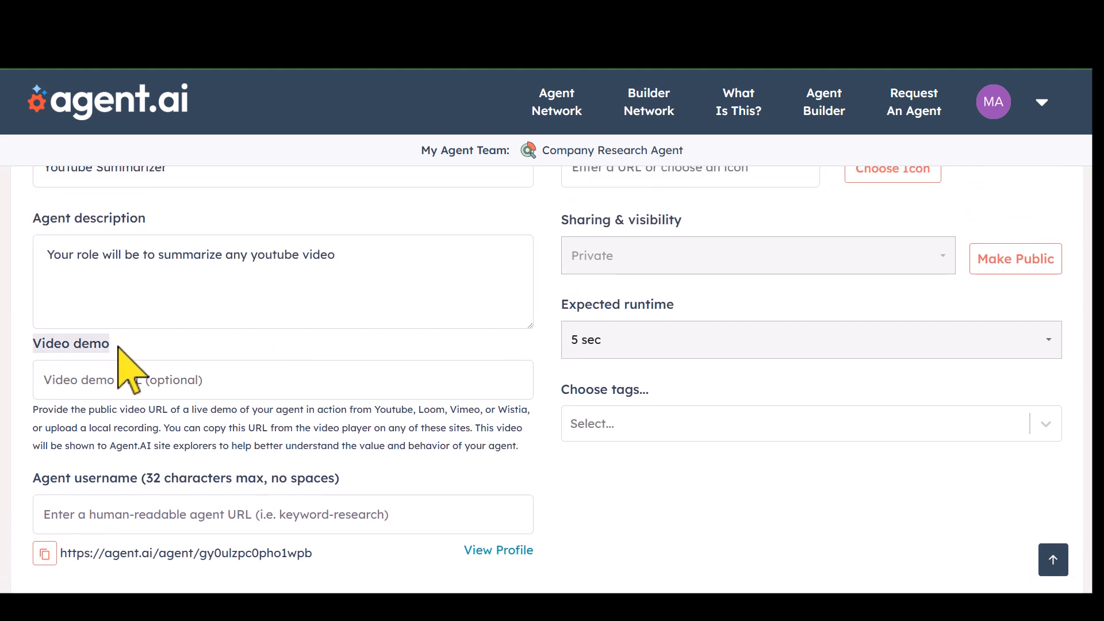
left_click(159, 386)
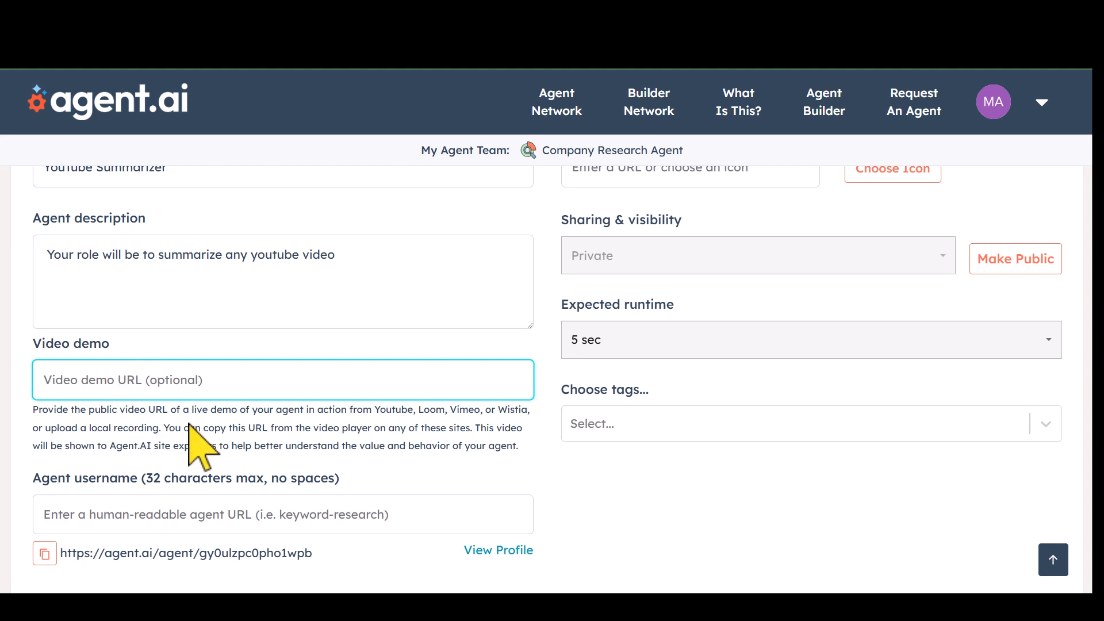
scroll(190, 437, "down", 1)
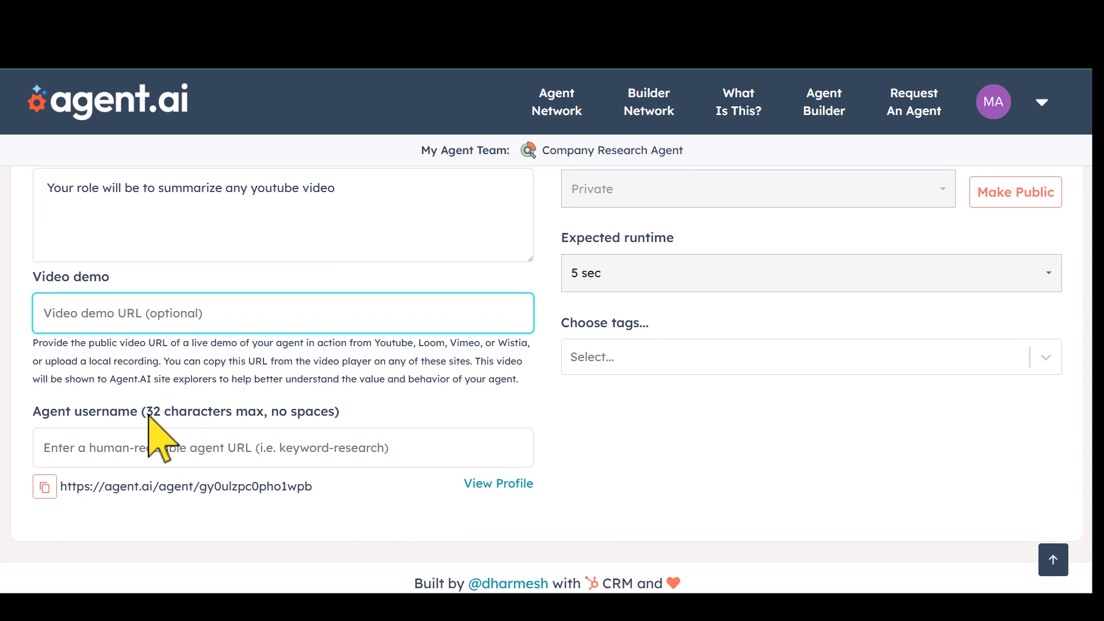
Step: Set the agent username to "youtube-summarizer" for a human-readable agent URL
left_click(36, 408)
left_click_drag(36, 408, 166, 418)
left_click(154, 453)
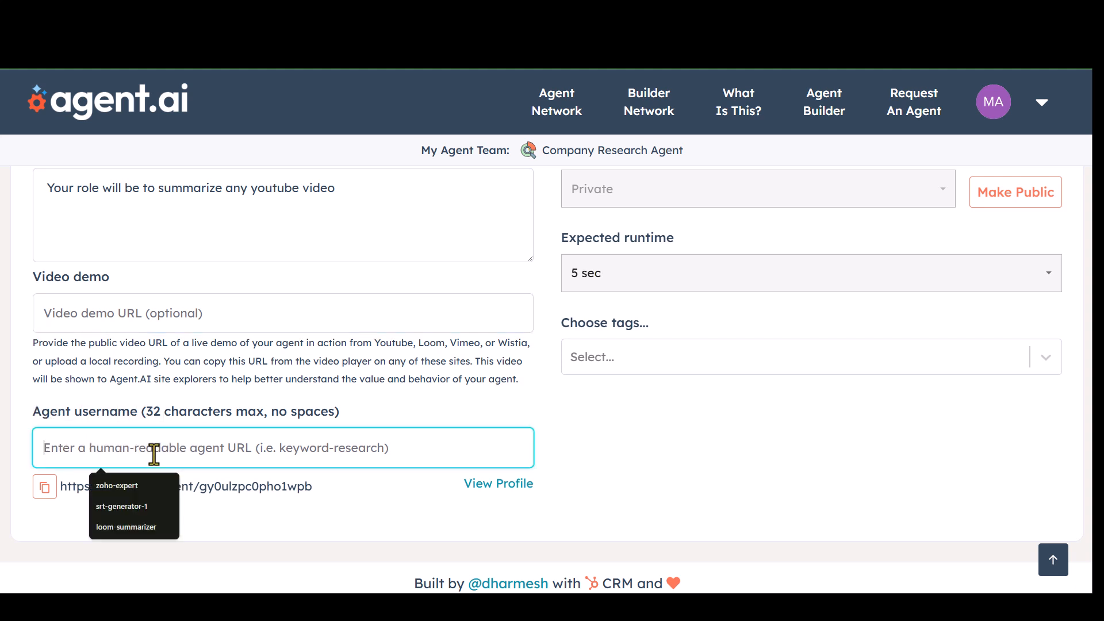
scroll(74, 336, "up", 1)
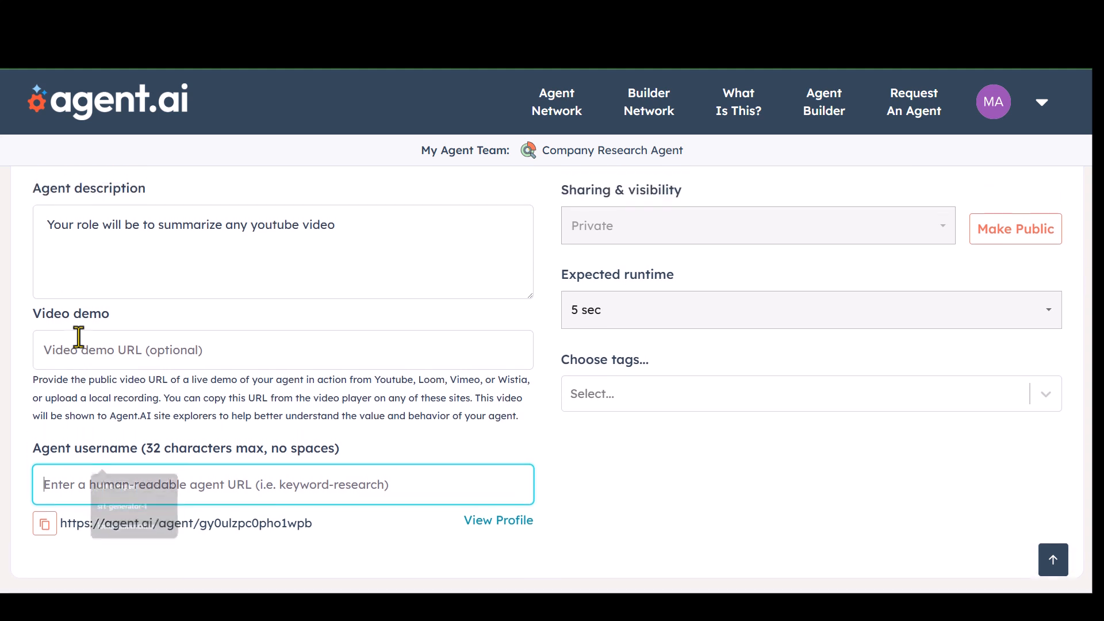
left_click(71, 493)
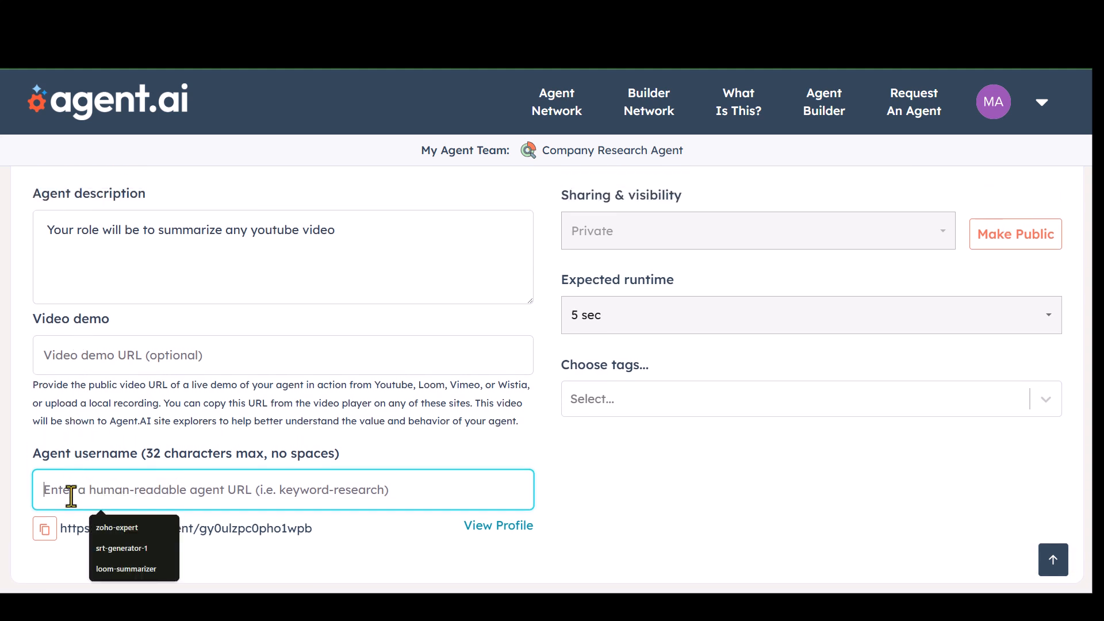
type("youtube")
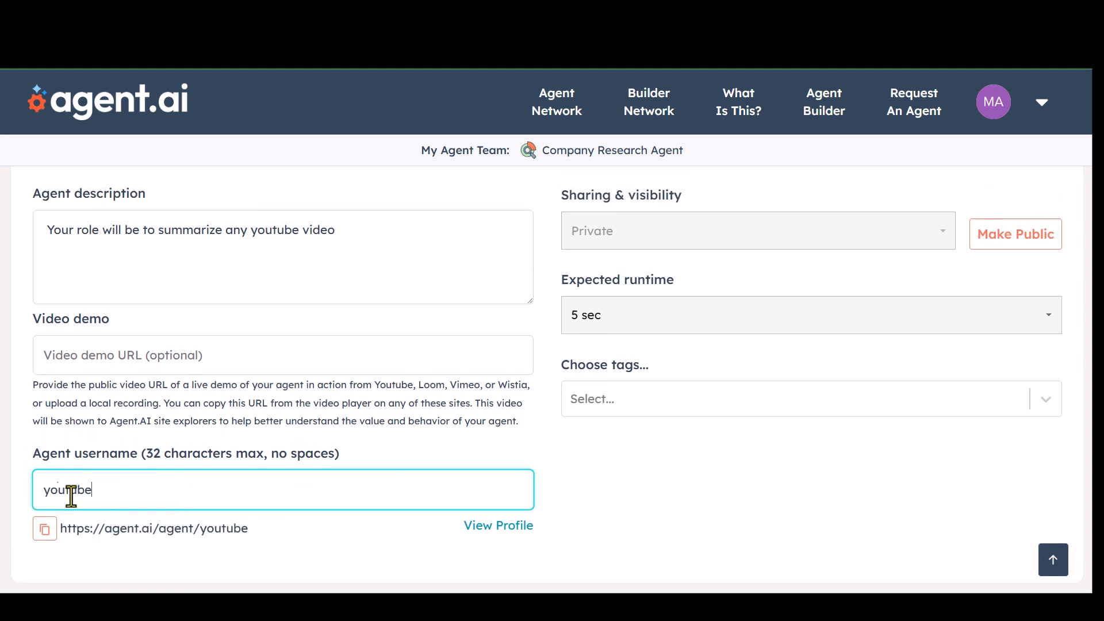
type("-summarizer")
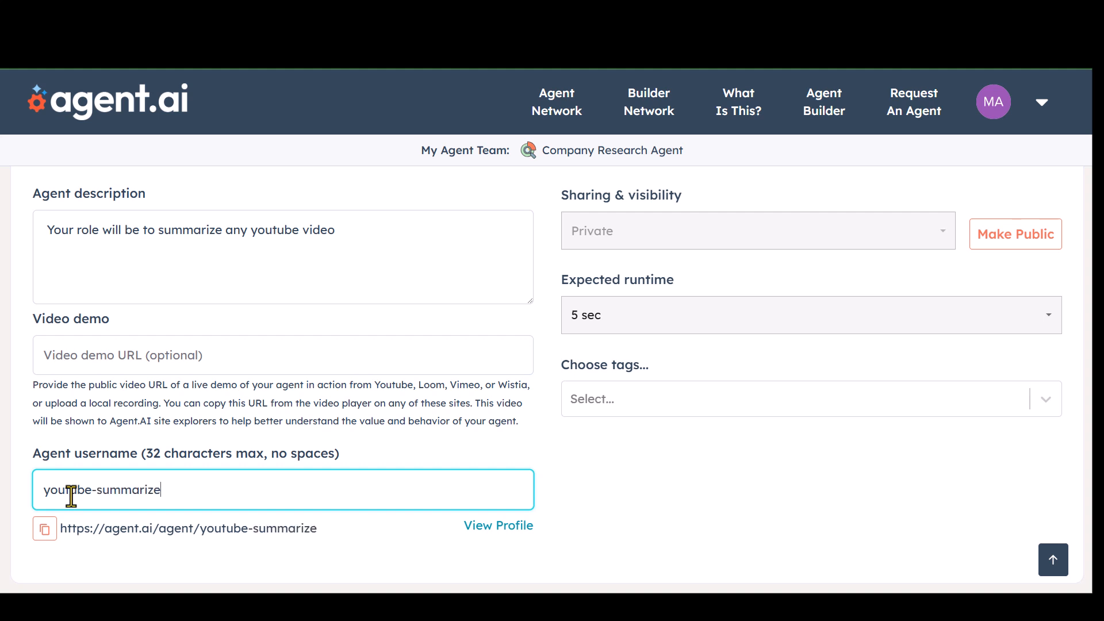
Step: Change the agent username to "youtube-summarizer-1" in place of the one already taken
left_click(369, 533)
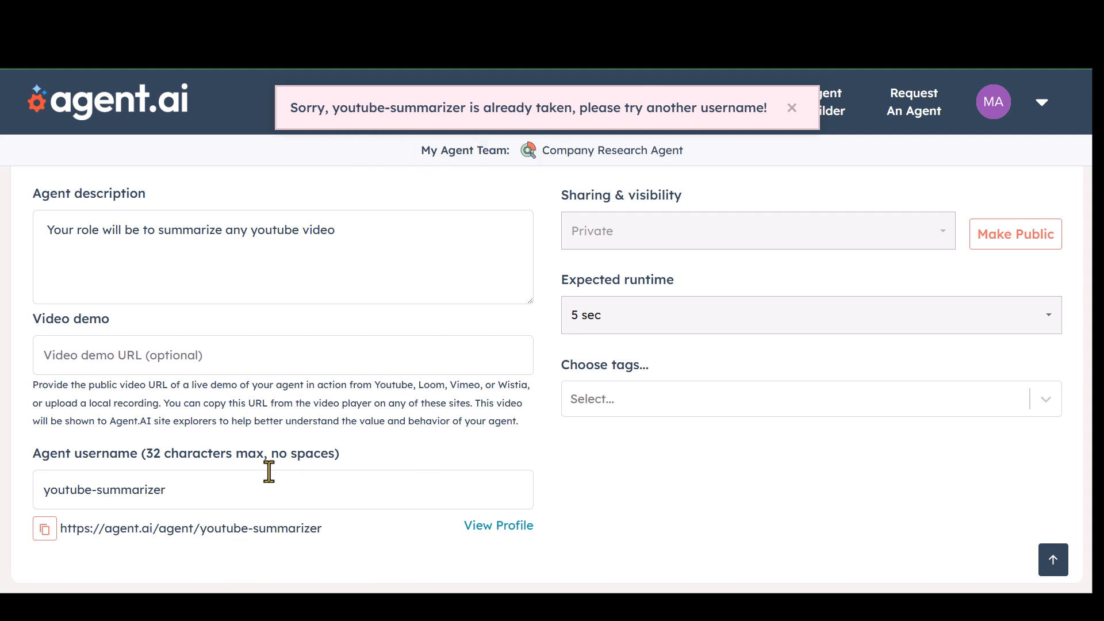
left_click(195, 490)
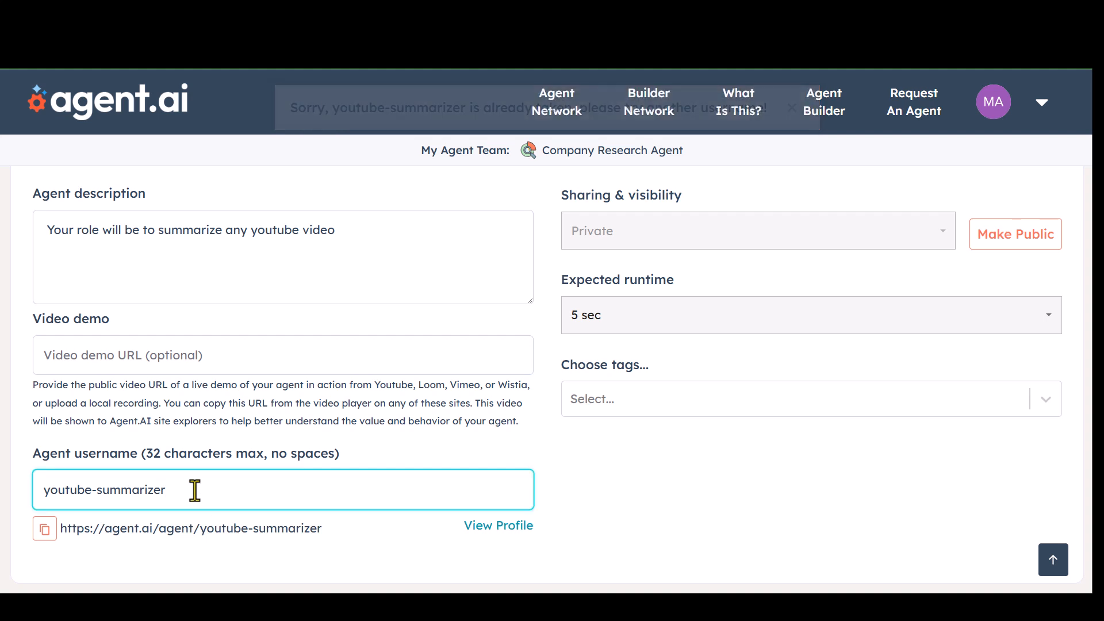
type("-1")
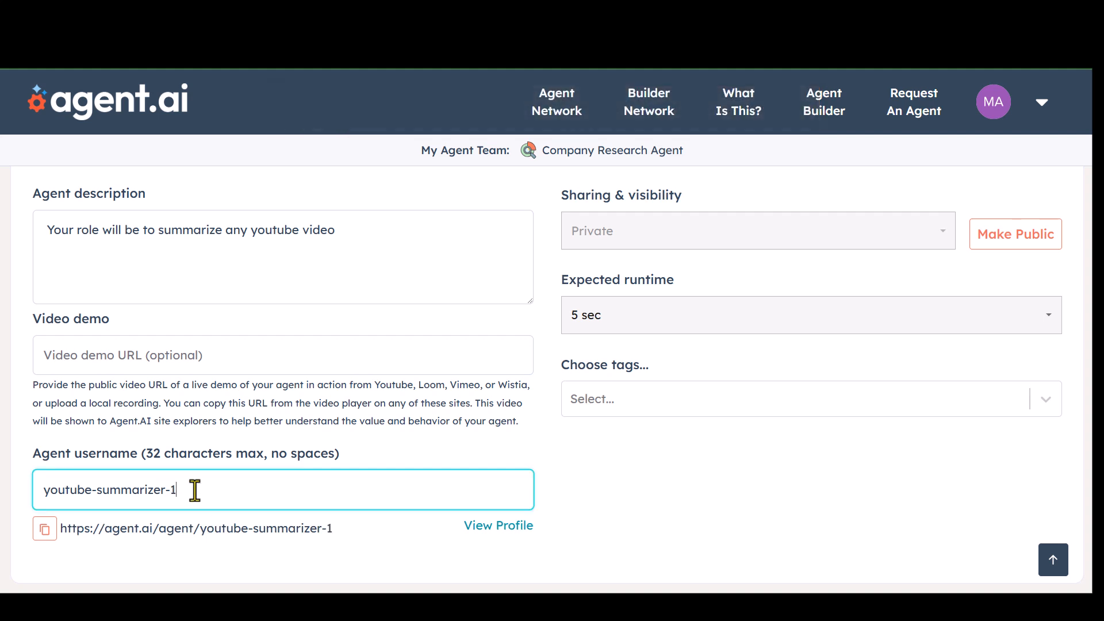
left_click(369, 531)
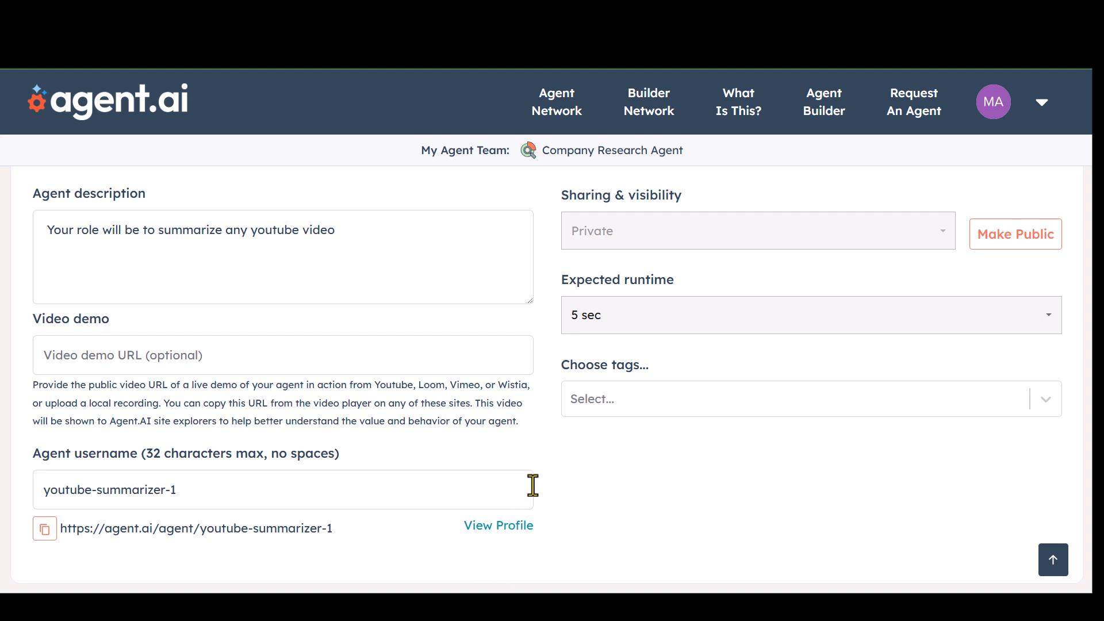
Step: Search the icon library for "yout" and assign the "youtube" icon to the agent
scroll(532, 485, "up", 5)
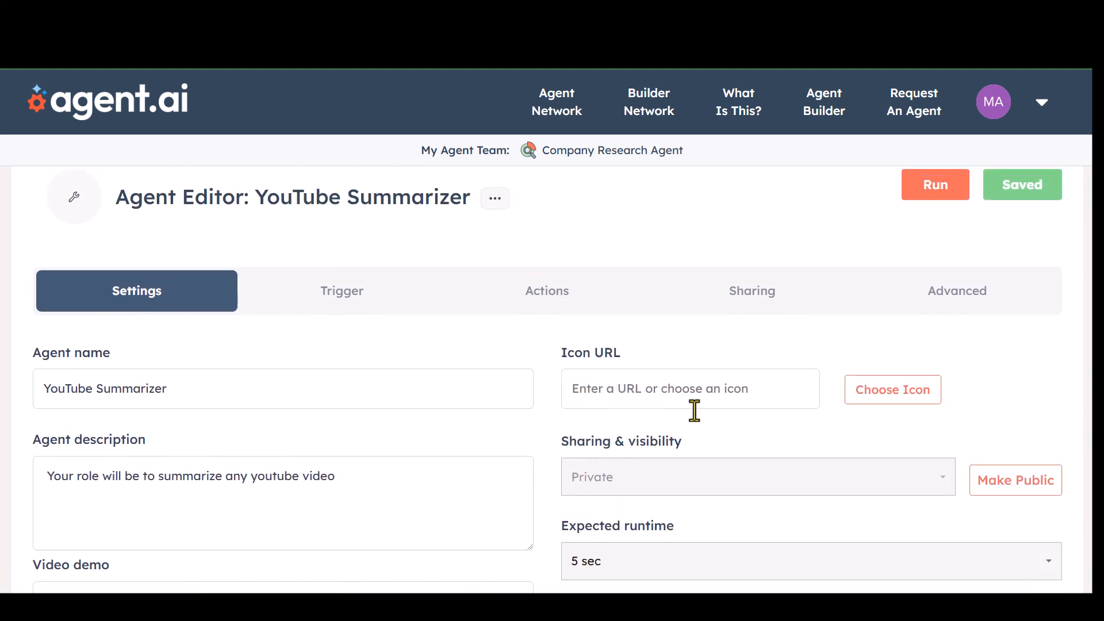
left_click(906, 398)
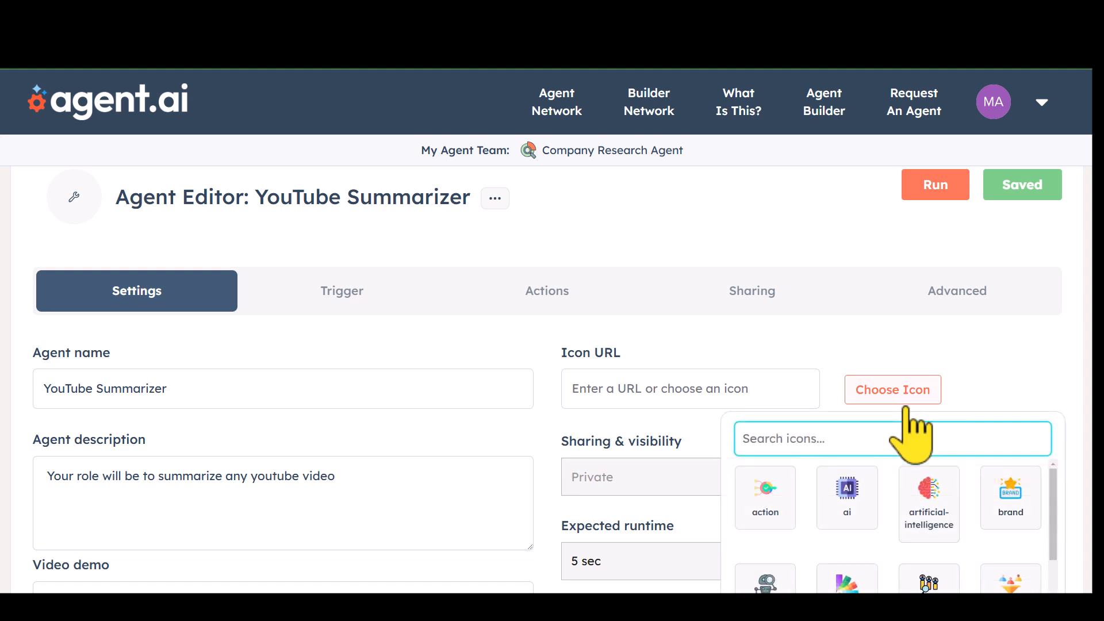
scroll(911, 428, "down", 1)
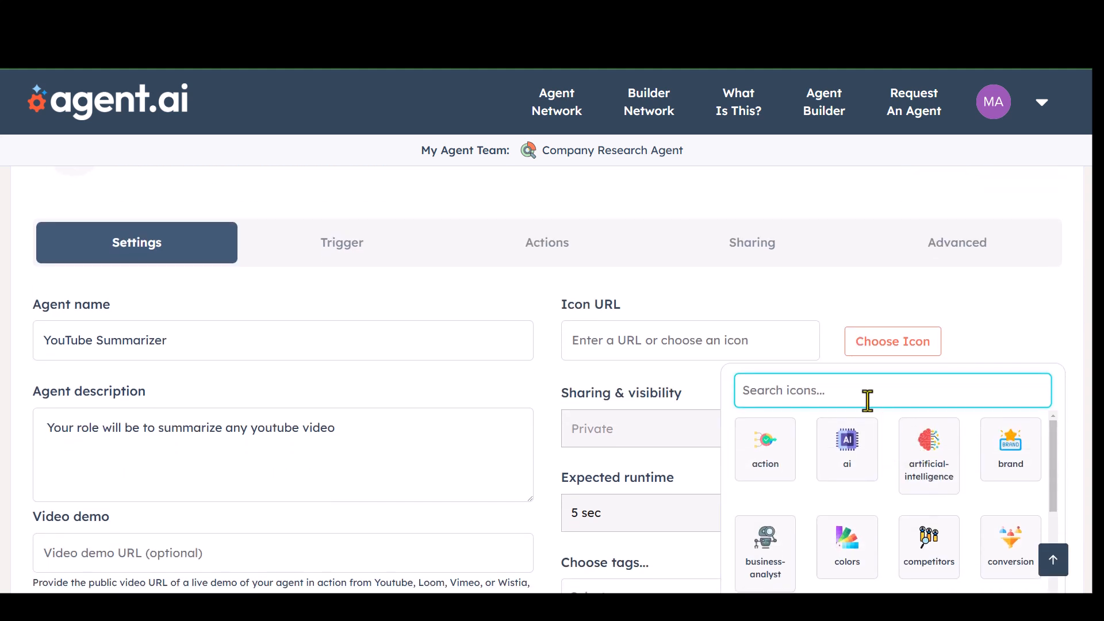
type("yout")
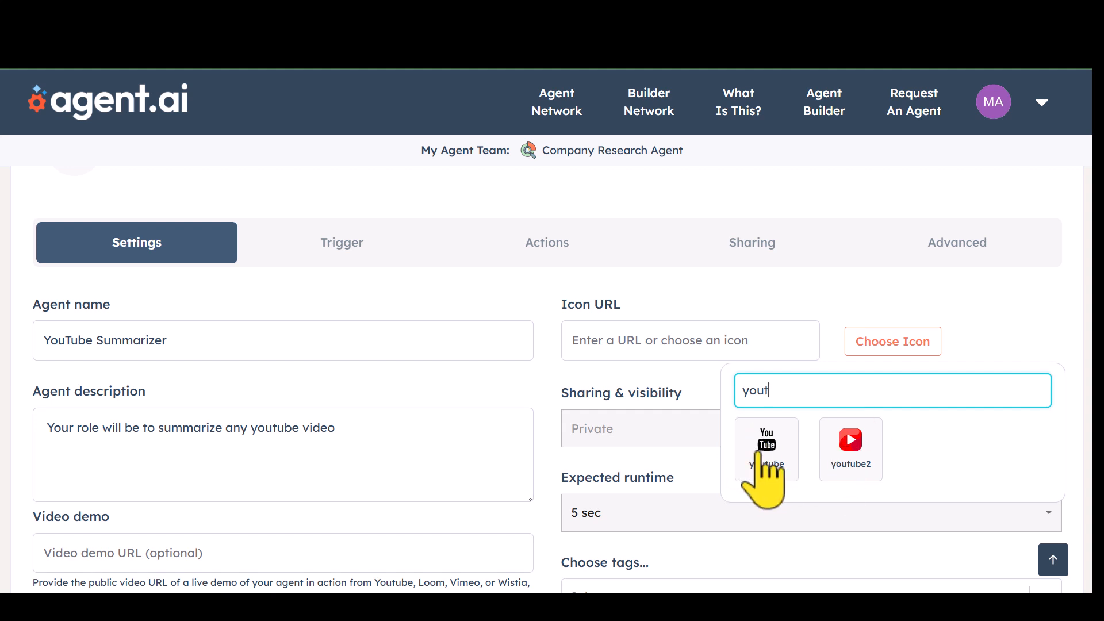
left_click(787, 458)
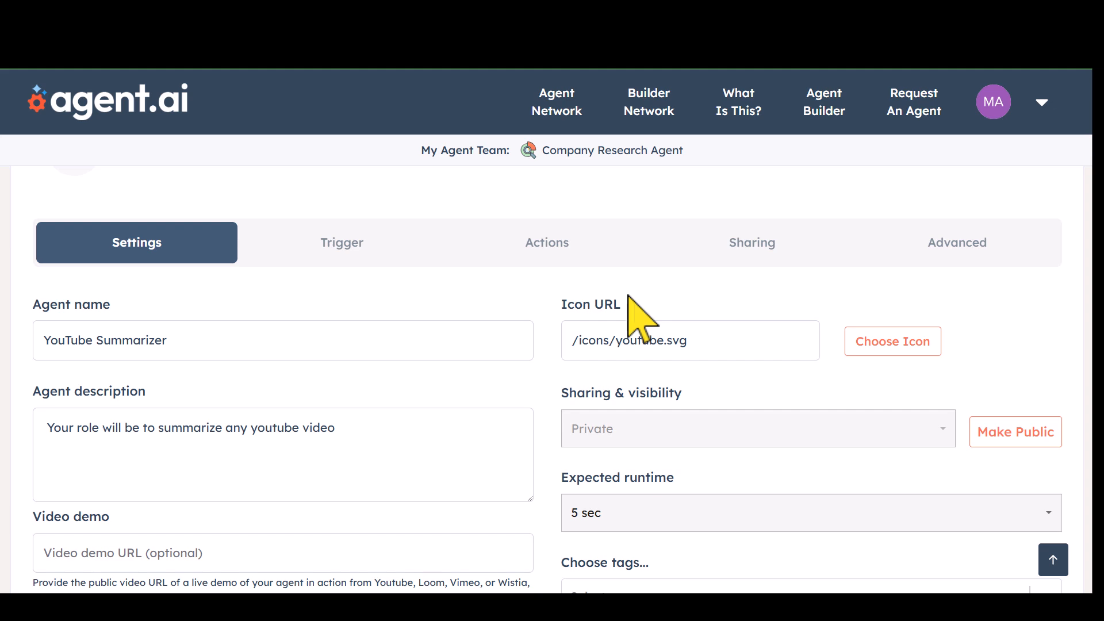
left_click_drag(706, 355, 536, 388)
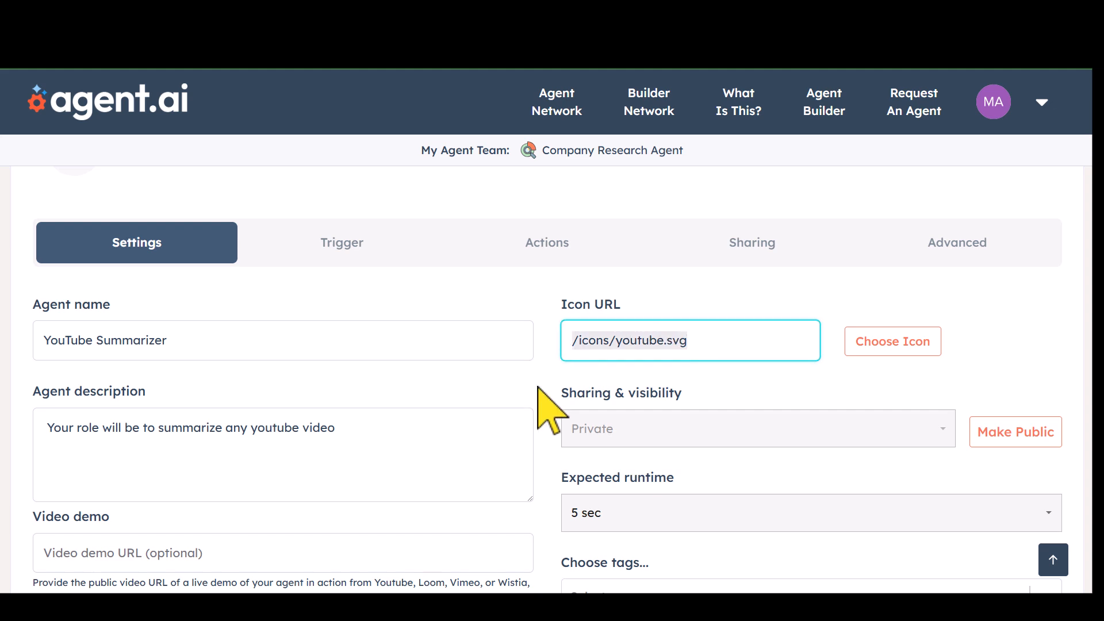
left_click(535, 394)
Step: Add the Social tag to the agent's settings
scroll(536, 396, "down", 3)
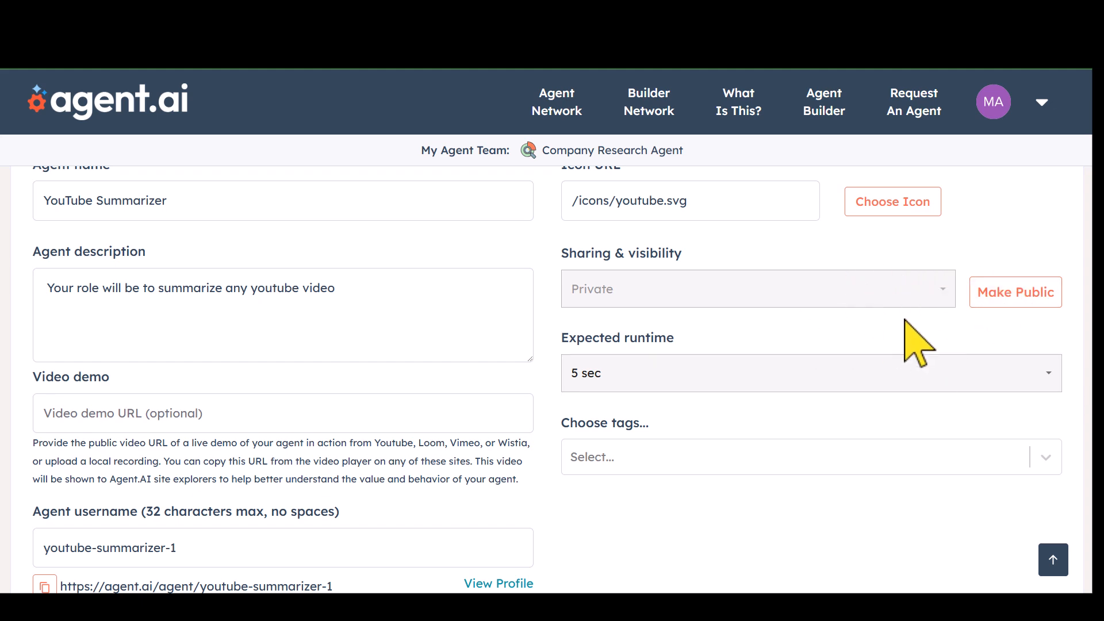
scroll(661, 333, "up", 4)
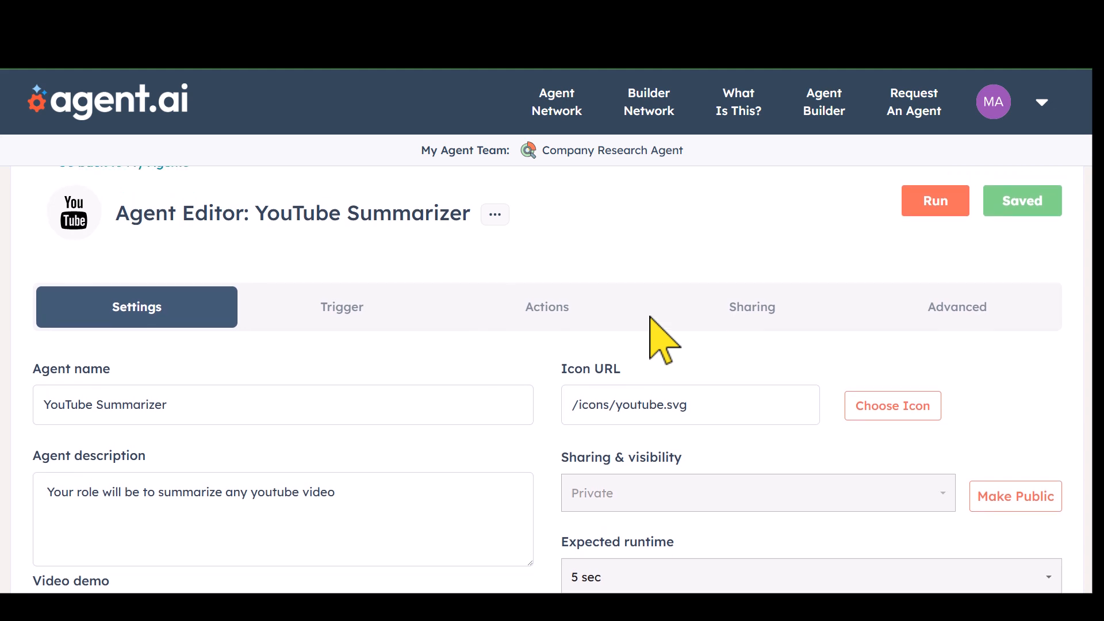
scroll(661, 339, "down", 4)
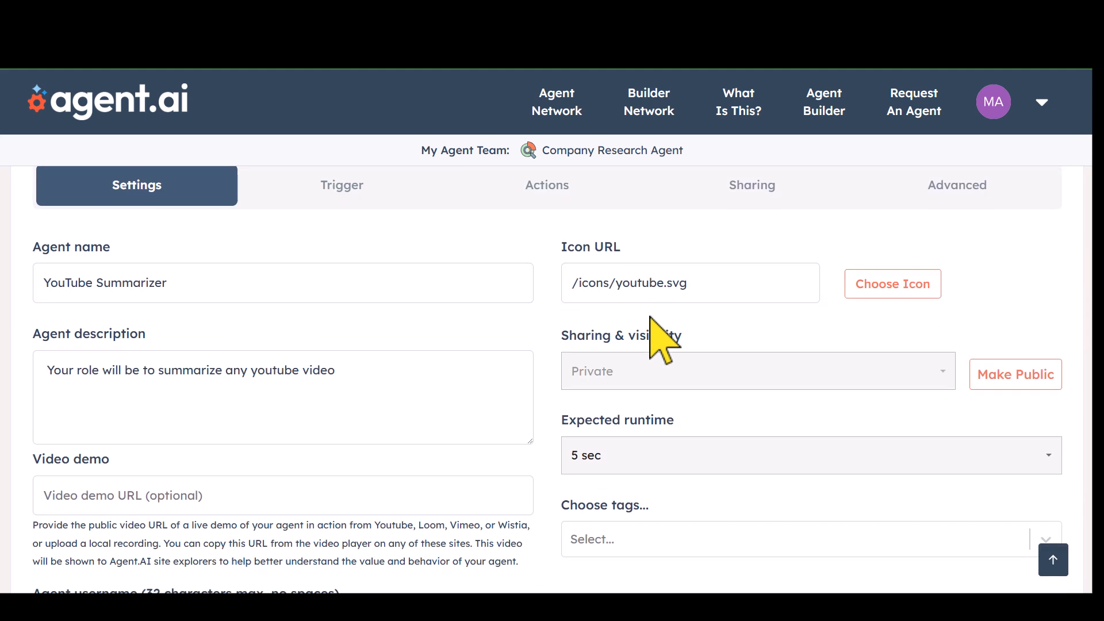
scroll(667, 414, "up", 2)
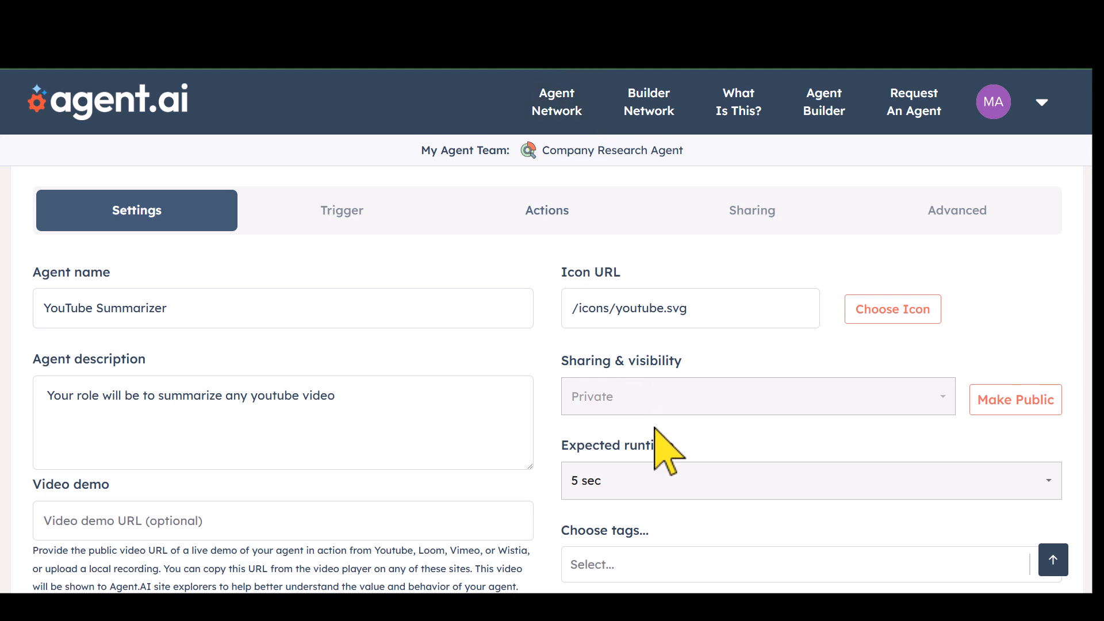
scroll(654, 437, "down", 2)
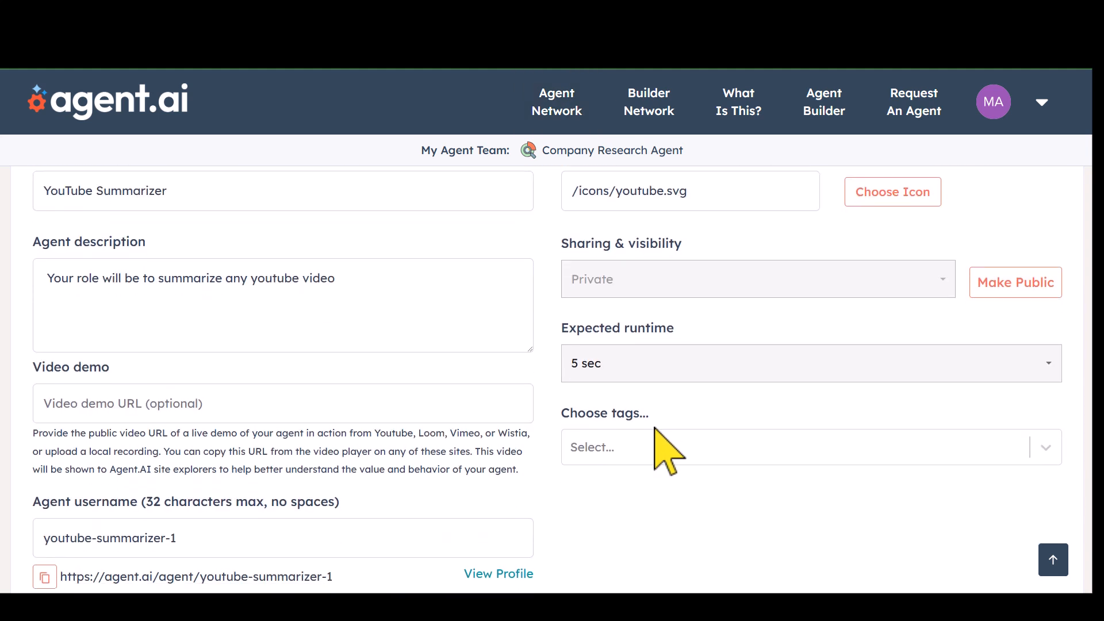
left_click(647, 446)
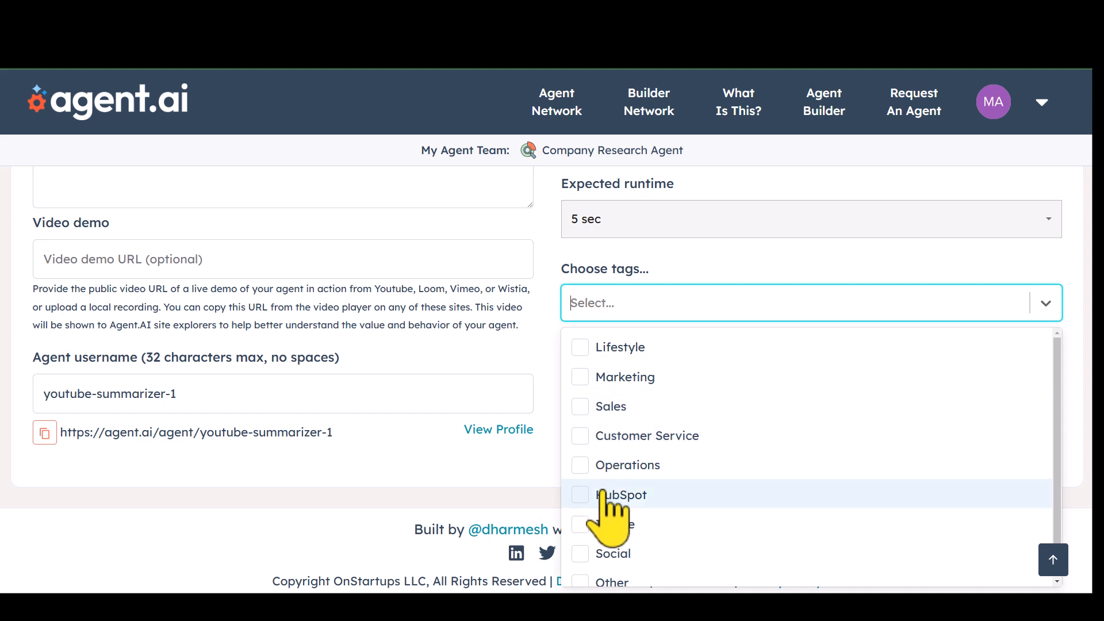
left_click(592, 553)
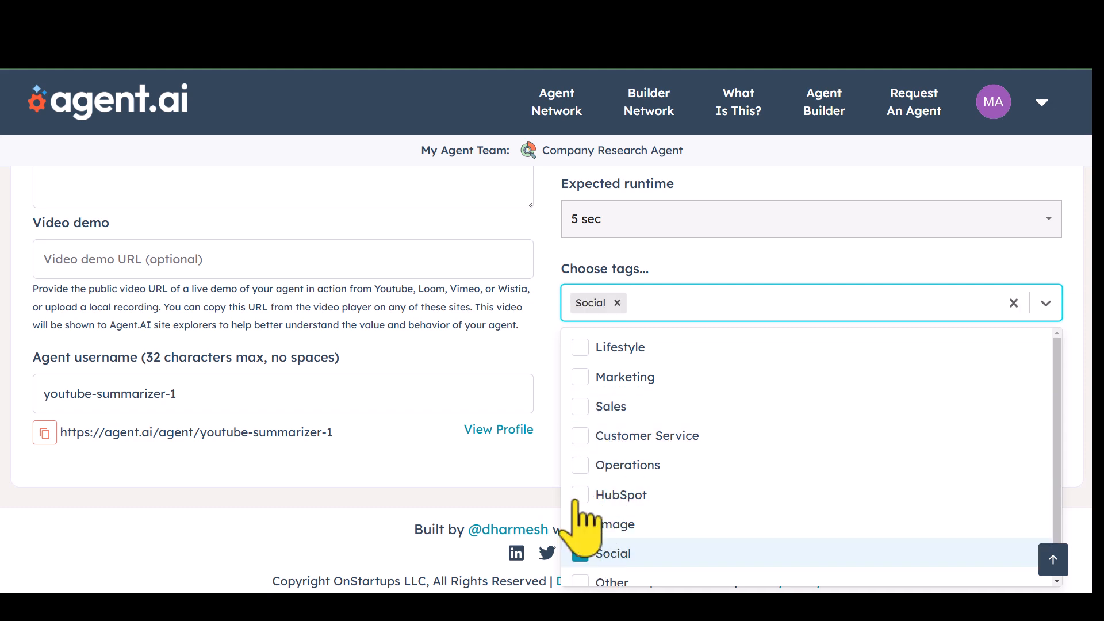
left_click(546, 281)
Step: Review the filled-in agent settings, from the tags and username back up to the agent's icon and title
scroll(545, 280, "up", 4)
scroll(547, 282, "up", 3)
scroll(546, 281, "down", 5)
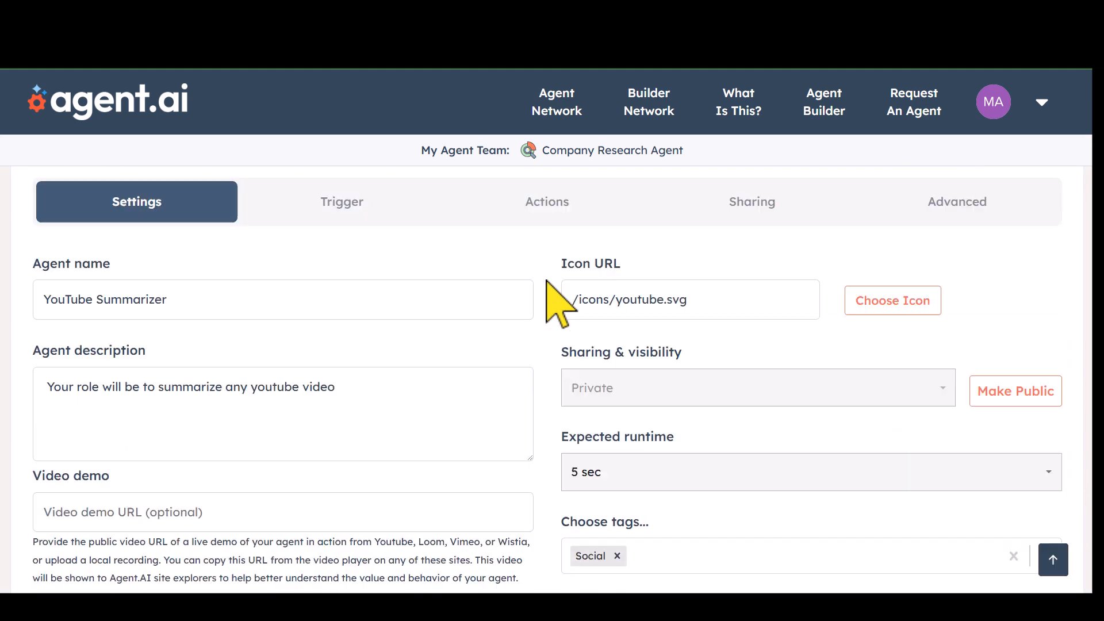
scroll(678, 391, "down", 3)
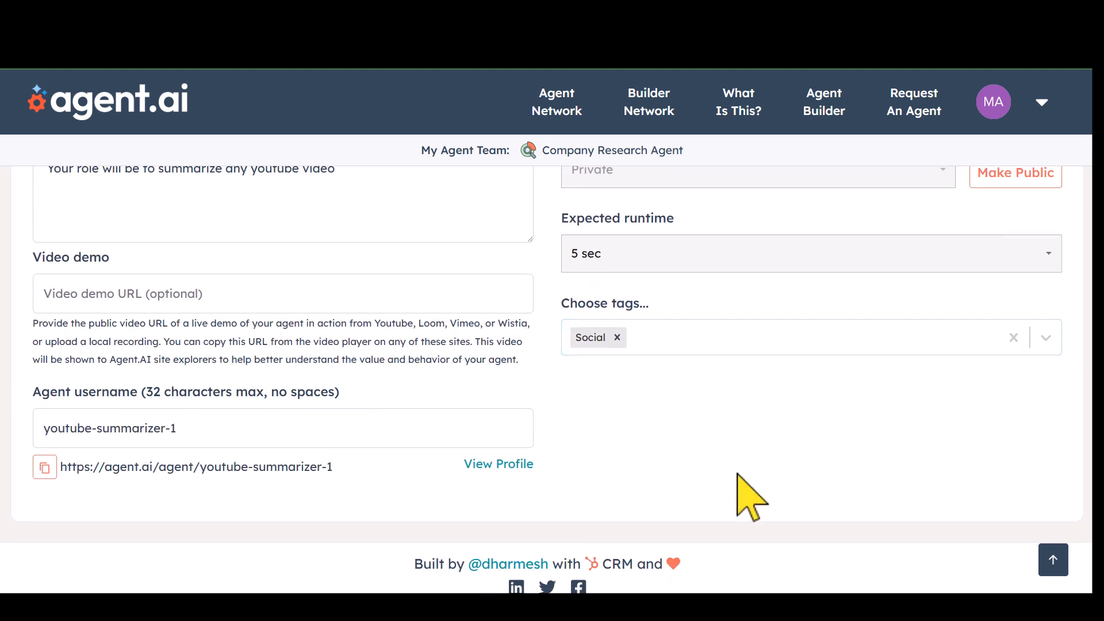
scroll(767, 465, "down", 1)
scroll(767, 465, "up", 9)
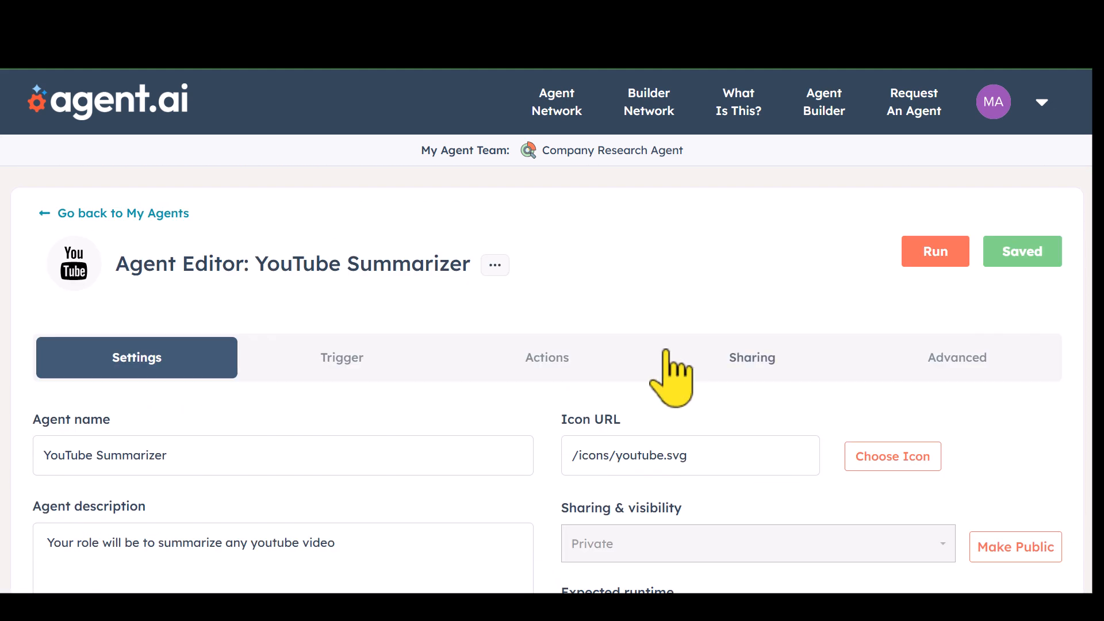
scroll(571, 329, "down", 1)
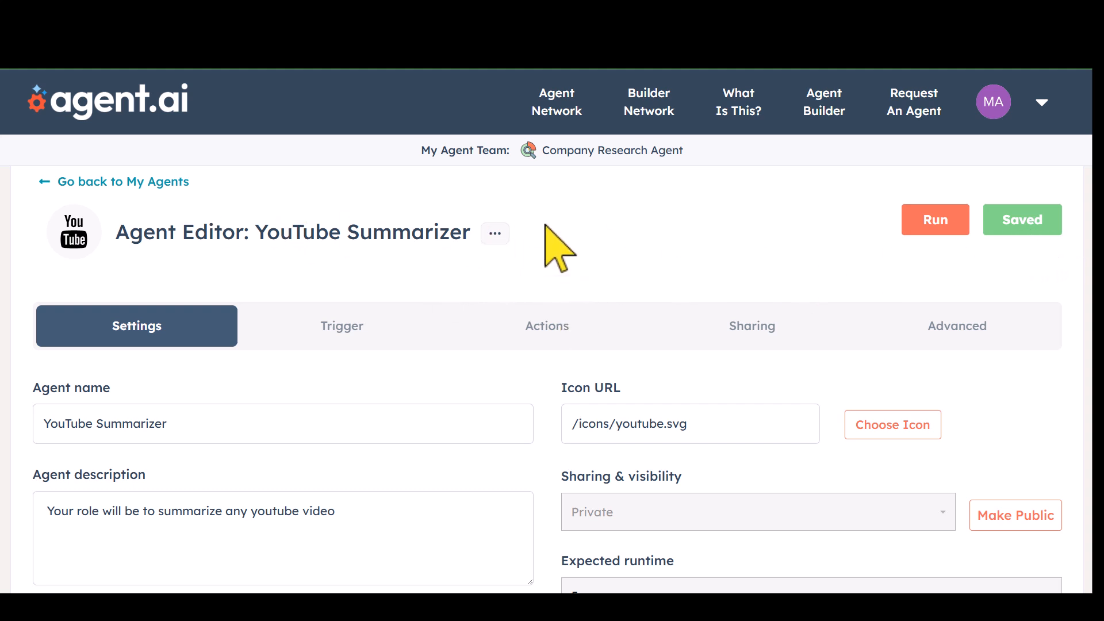
left_click_drag(253, 233, 466, 233)
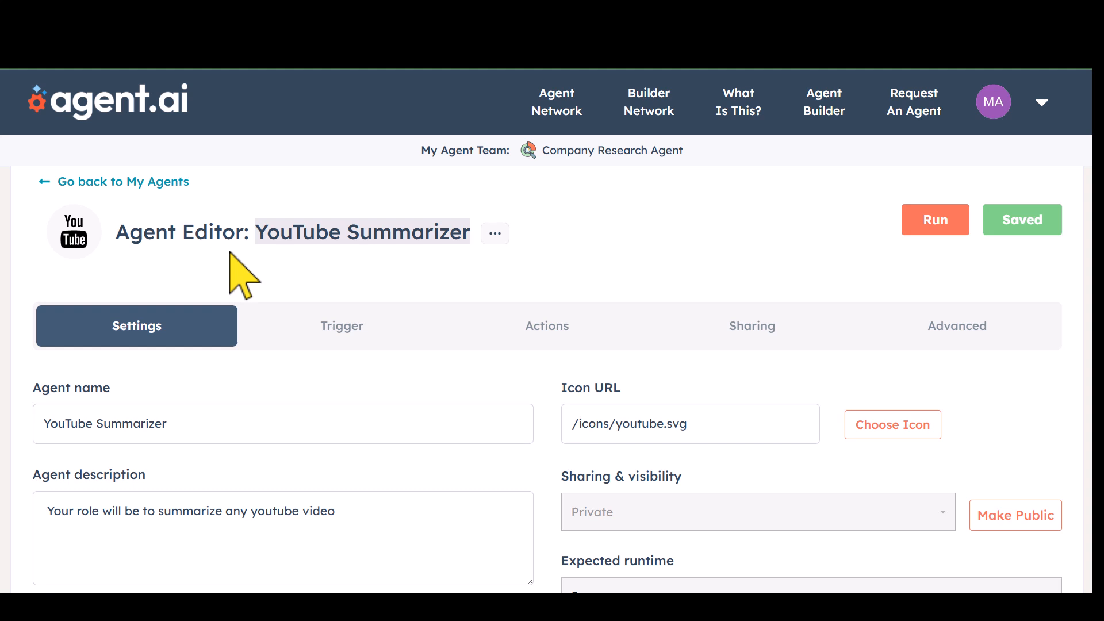
Step: Set the agent's trigger to User configured schedule and enable the agent via email
left_click(332, 342)
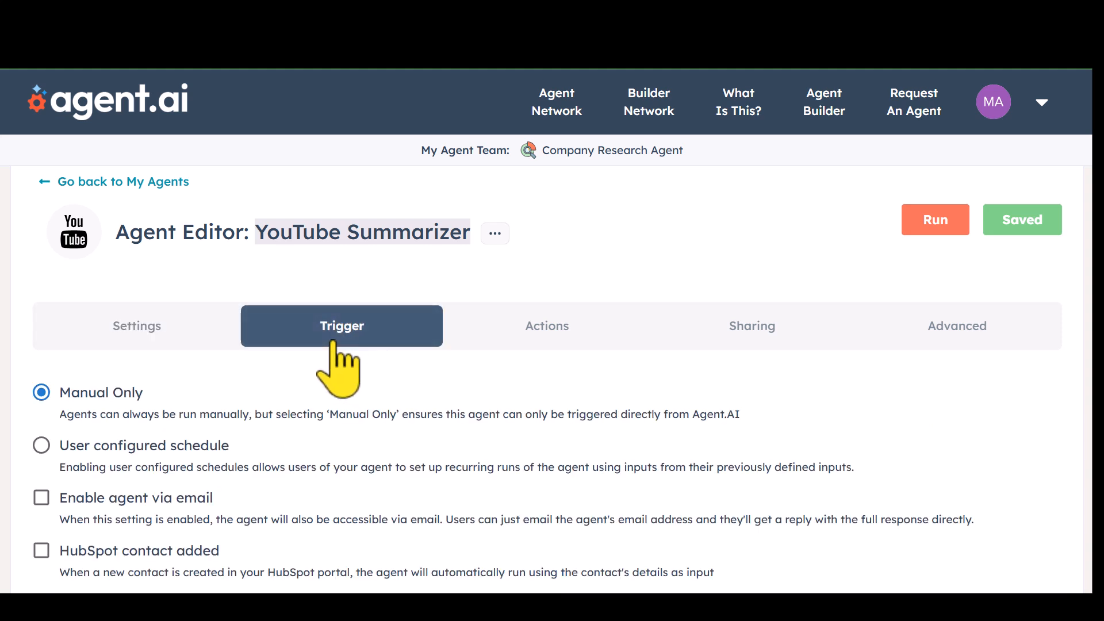
scroll(332, 345, "down", 3)
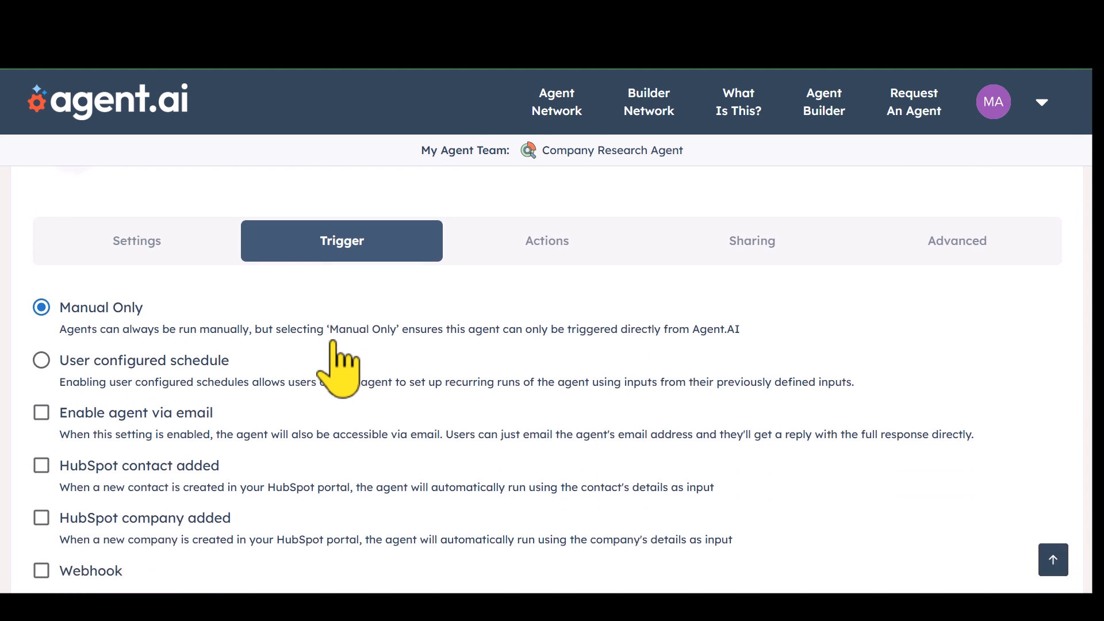
scroll(163, 357, "up", 1)
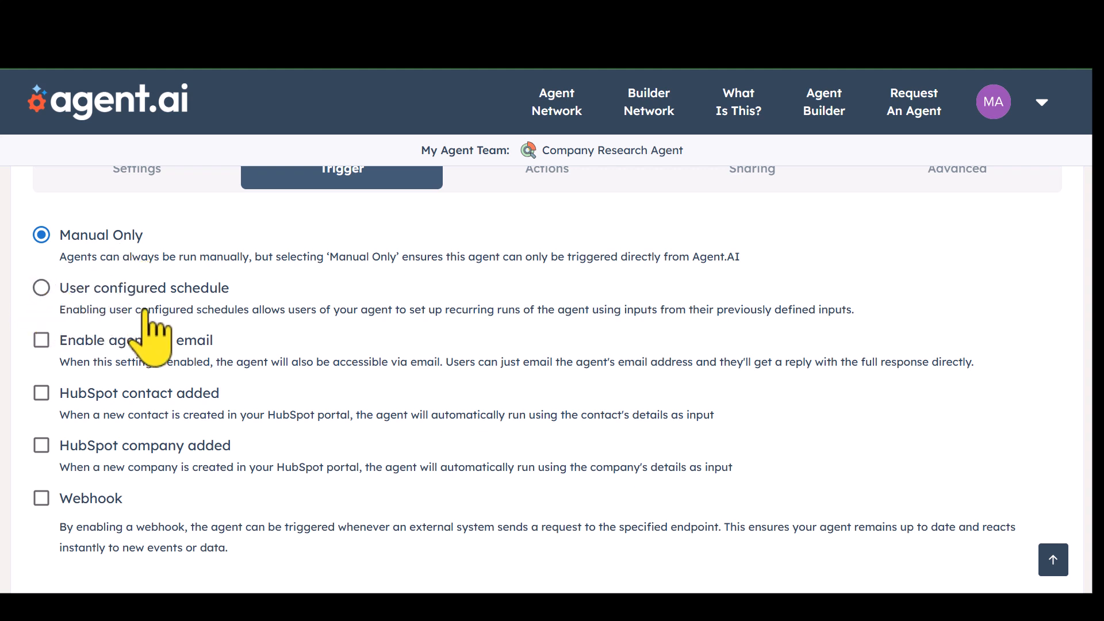
left_click(43, 289)
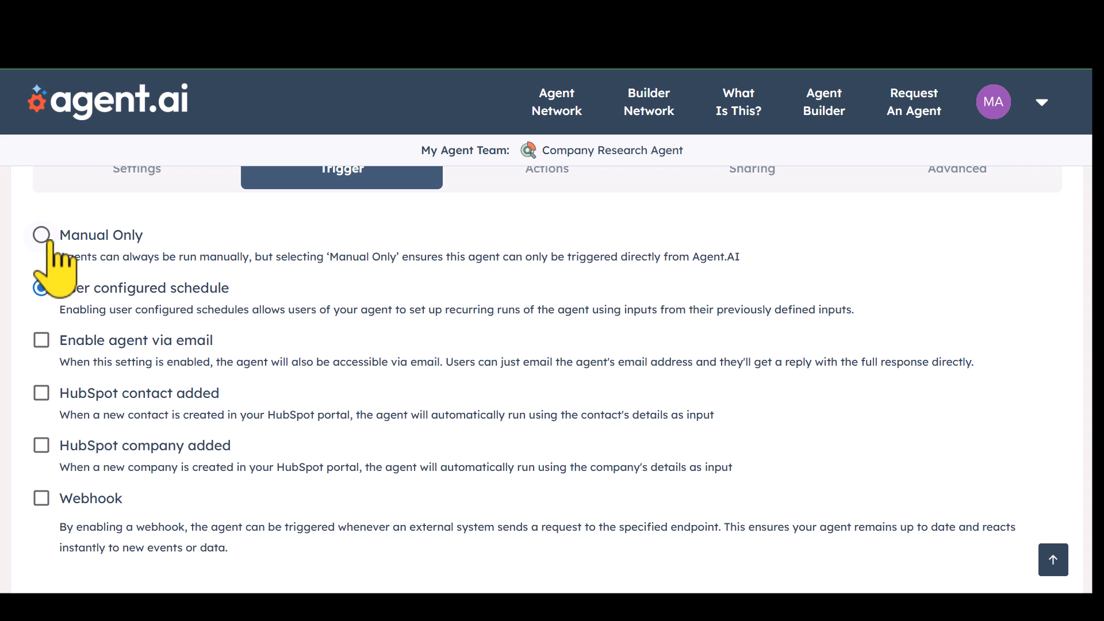
left_click(50, 342)
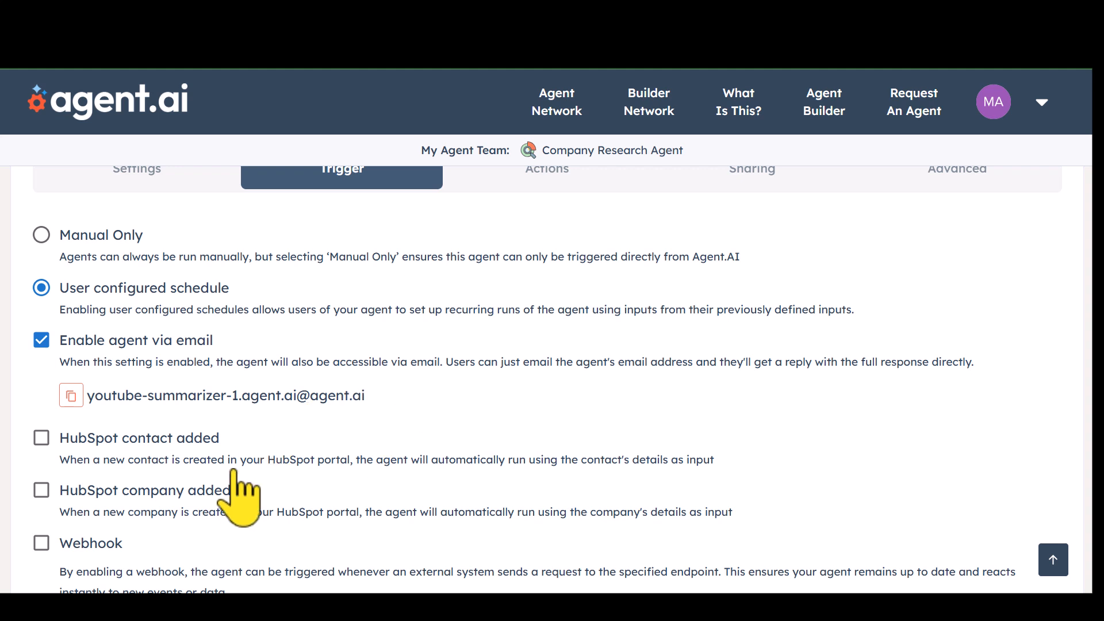
Step: Enable the HubSpot contact added, HubSpot company added and Webhook triggers, and view the webhook's request details
scroll(241, 500, "down", 2)
left_click(42, 352)
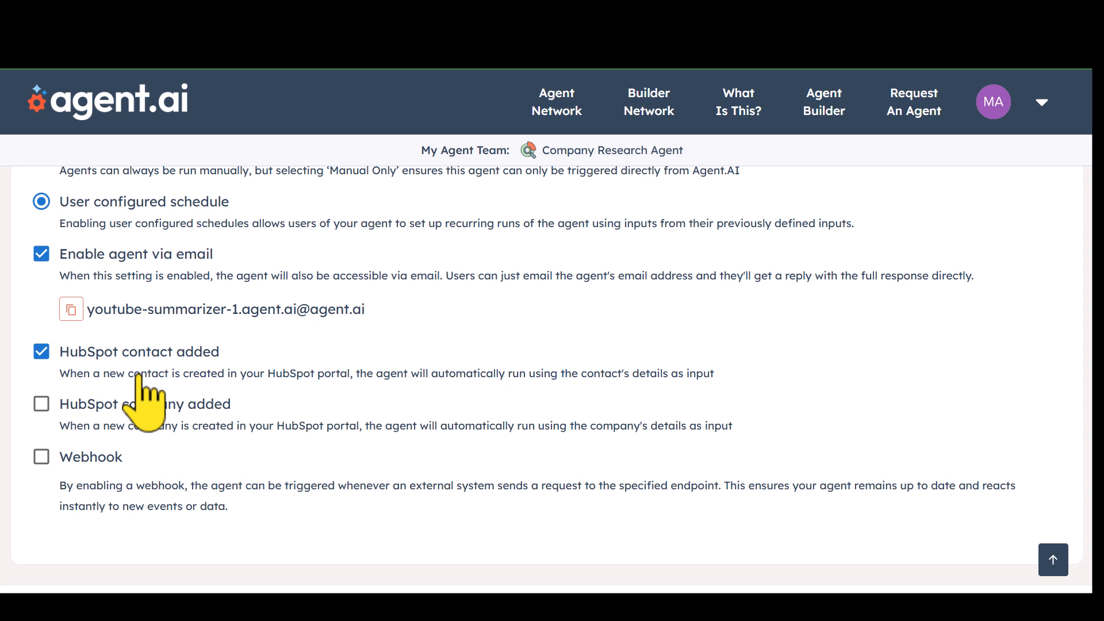
left_click(42, 405)
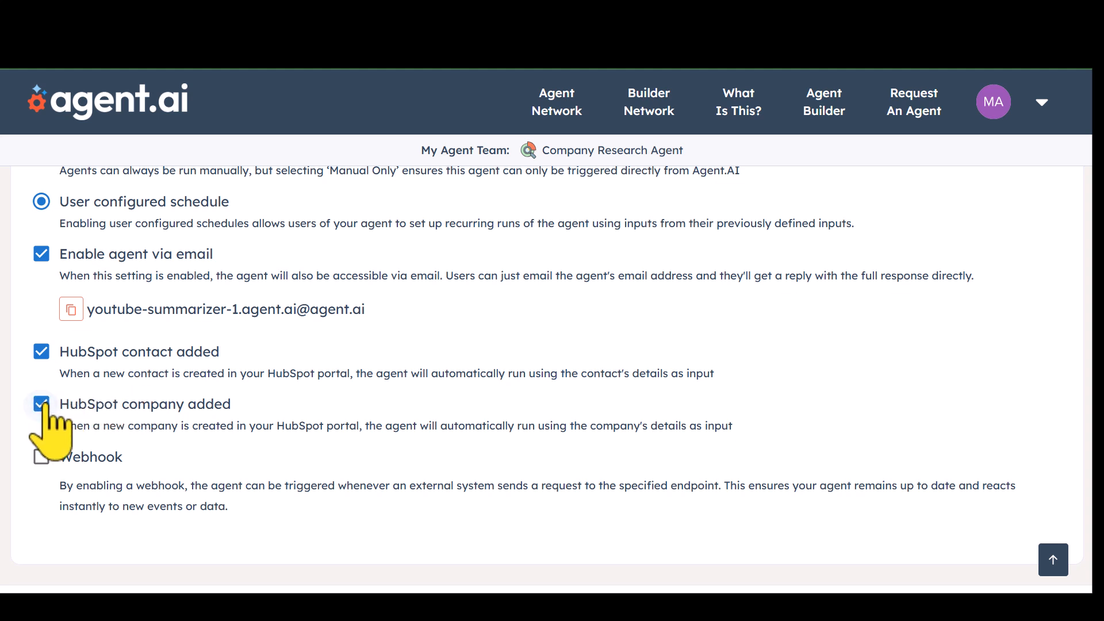
left_click(41, 457)
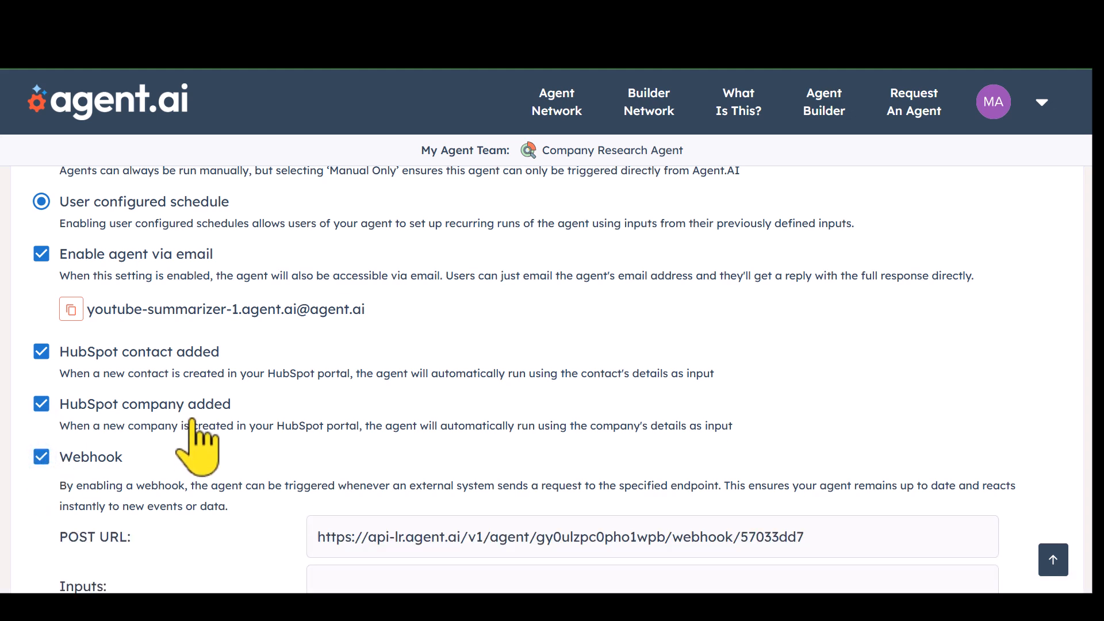
scroll(198, 442, "down", 3)
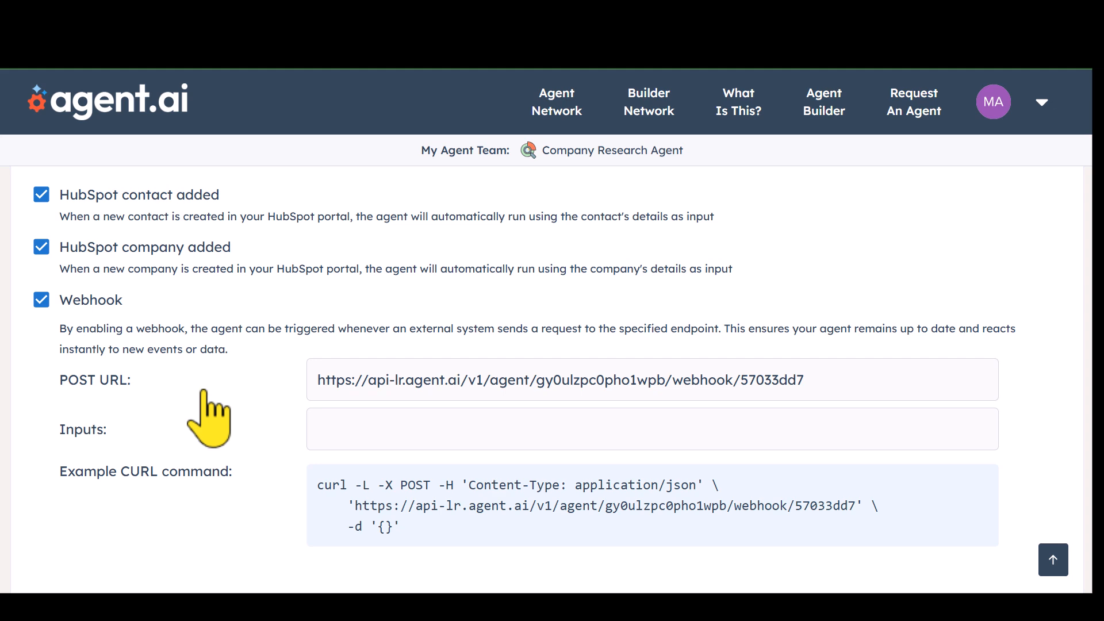
Step: Switch the agent's trigger back to Manual Only
scroll(210, 419, "up", 8)
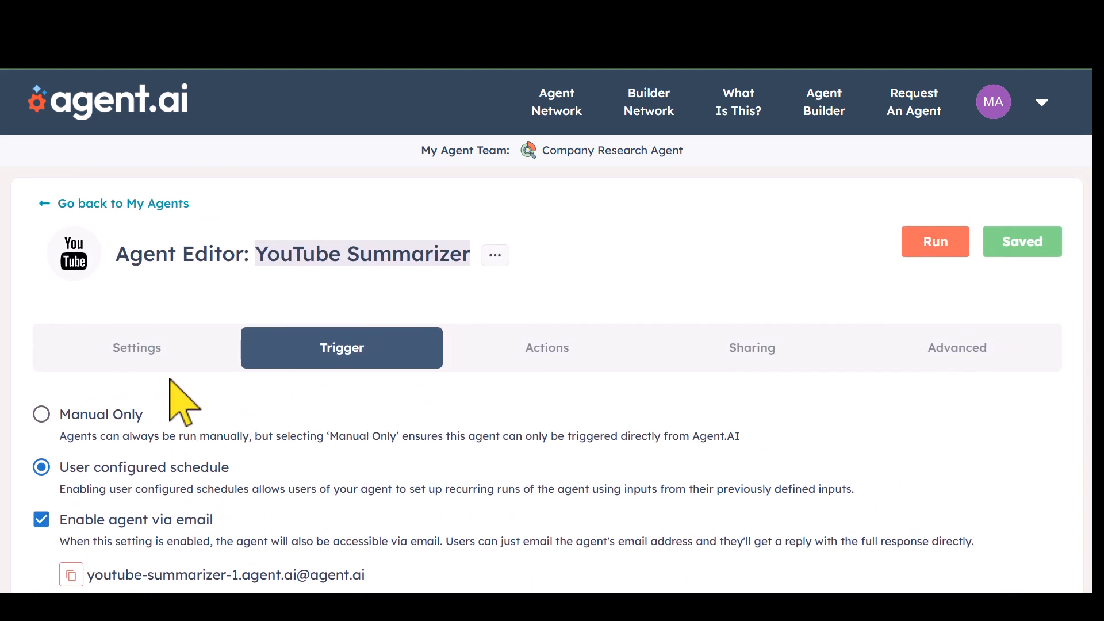
left_click(41, 415)
scroll(114, 423, "down", 5)
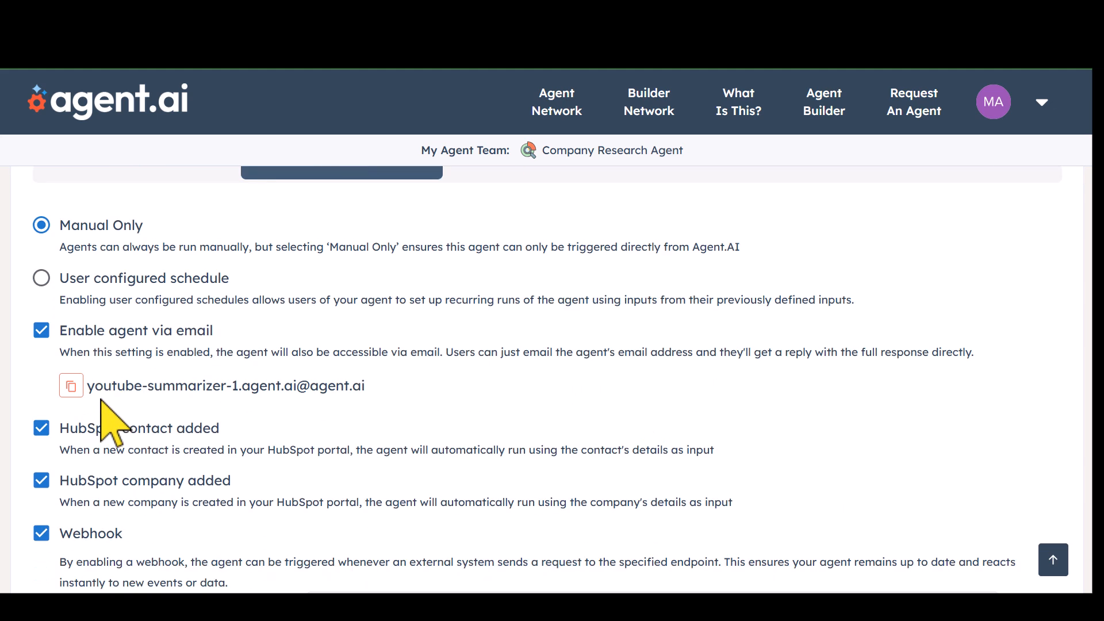
Step: Turn off the Webhook, HubSpot company added and HubSpot contact added triggers
scroll(109, 412, "down", 2)
scroll(118, 423, "up", 1)
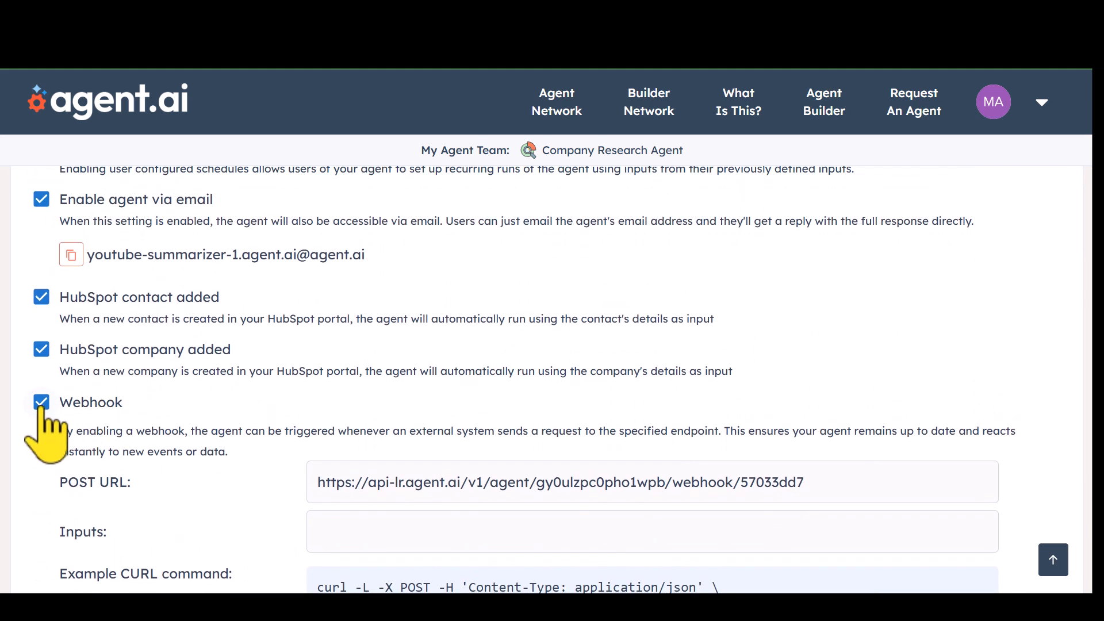
left_click(40, 402)
left_click(41, 349)
left_click(41, 297)
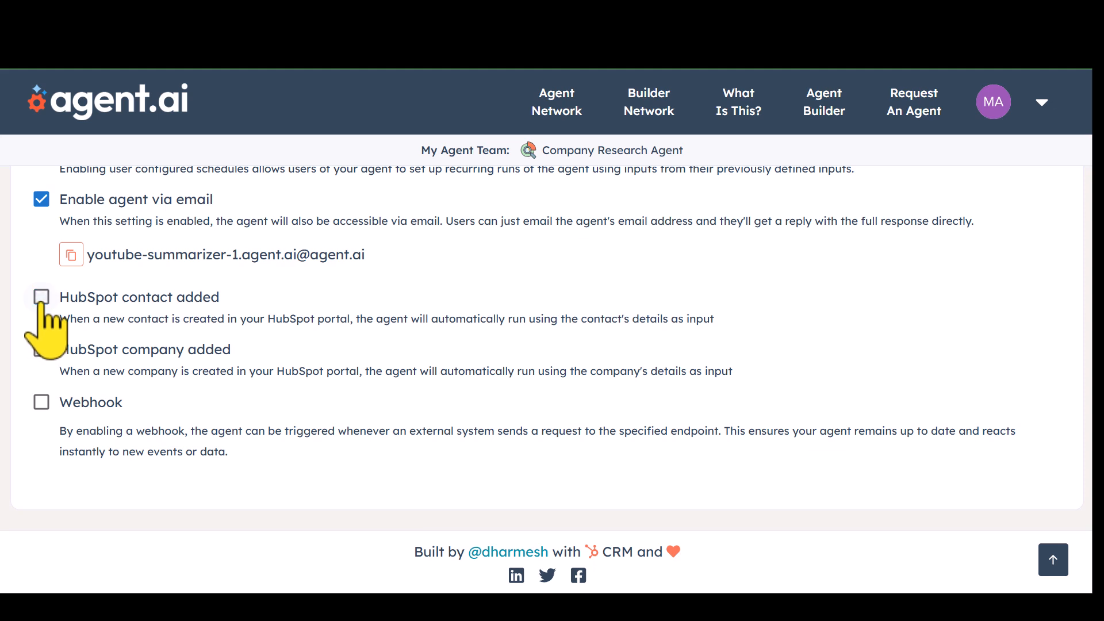
Step: Turn off the option that enables the agent via email, leaving Manual Only as the trigger
scroll(41, 303, "up", 2)
scroll(44, 365, "down", 2)
scroll(45, 345, "up", 2)
left_click(42, 336)
scroll(325, 328, "up", 3)
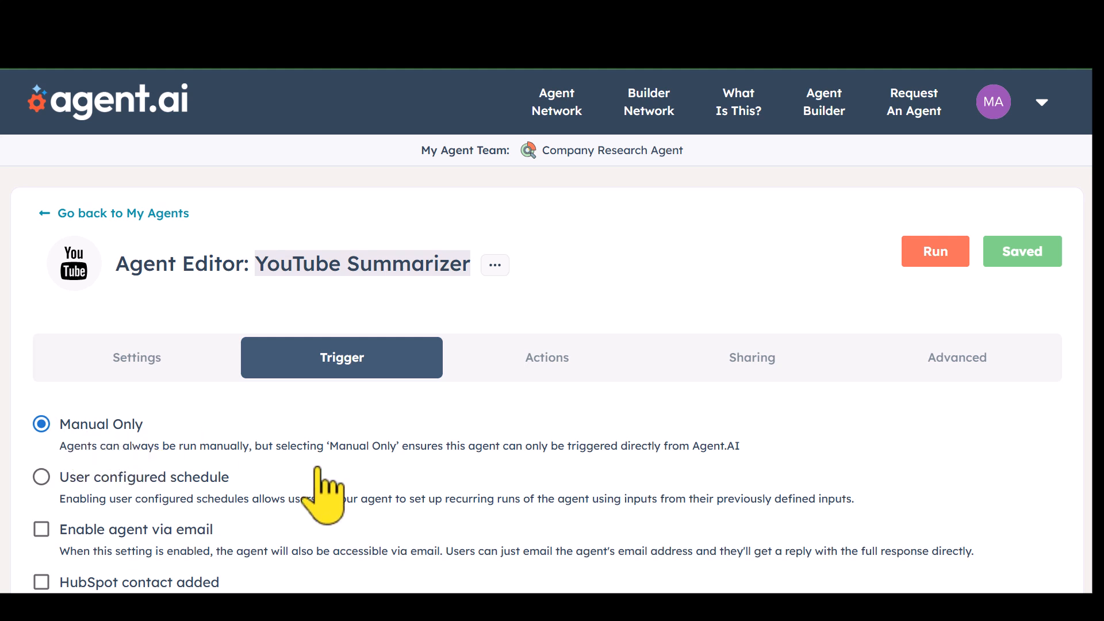
Step: Start adding a Get User Input action to the agent's SmartFlow actions
left_click(544, 368)
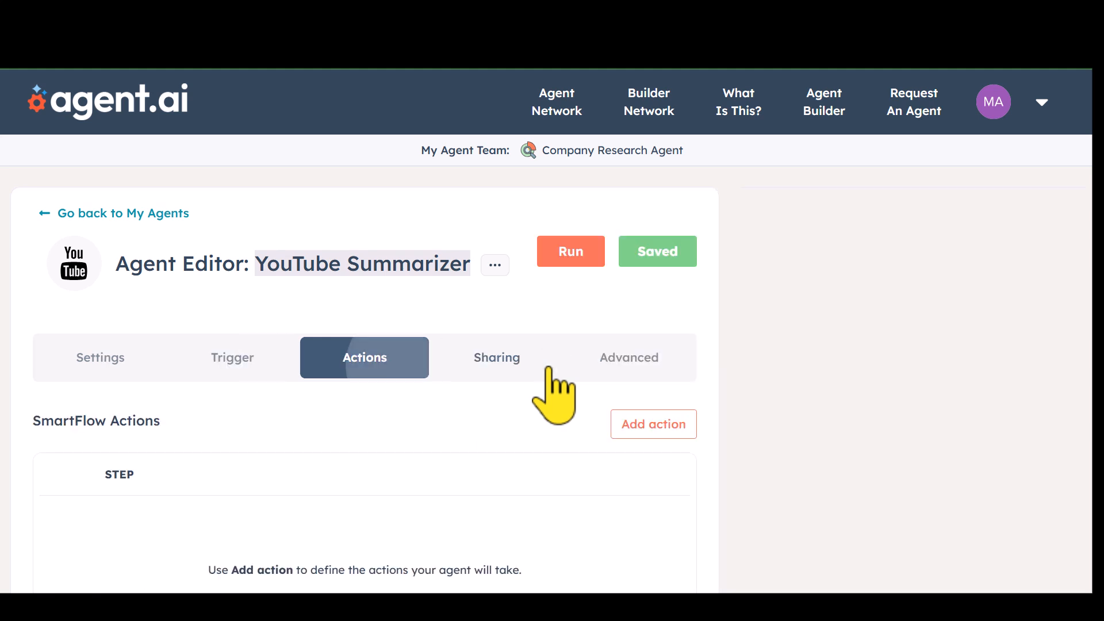
scroll(437, 397, "down", 1)
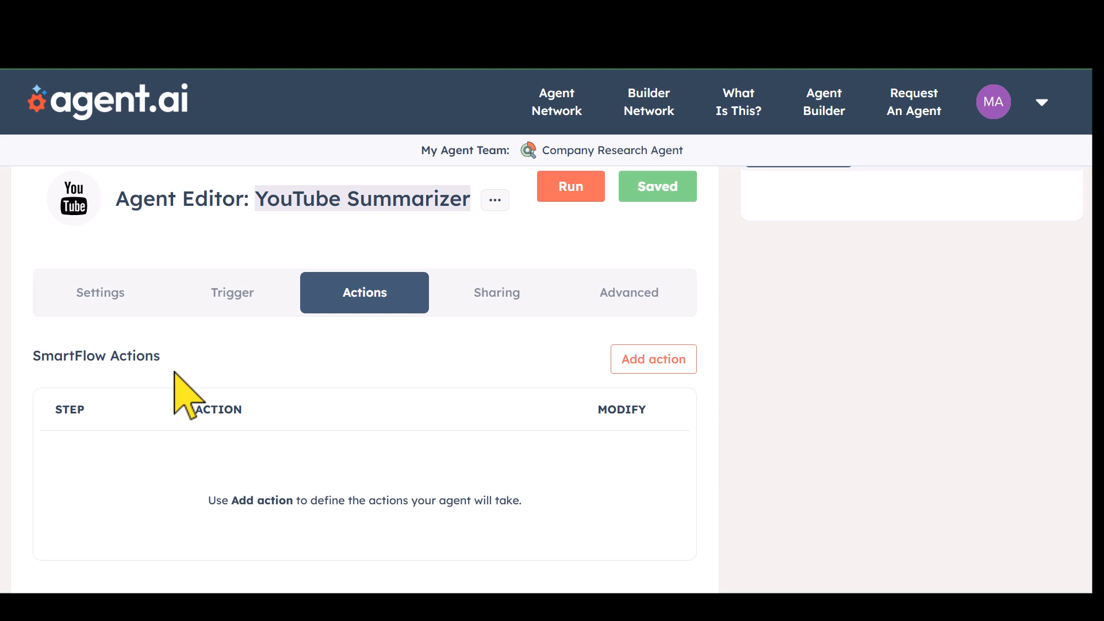
left_click(653, 361)
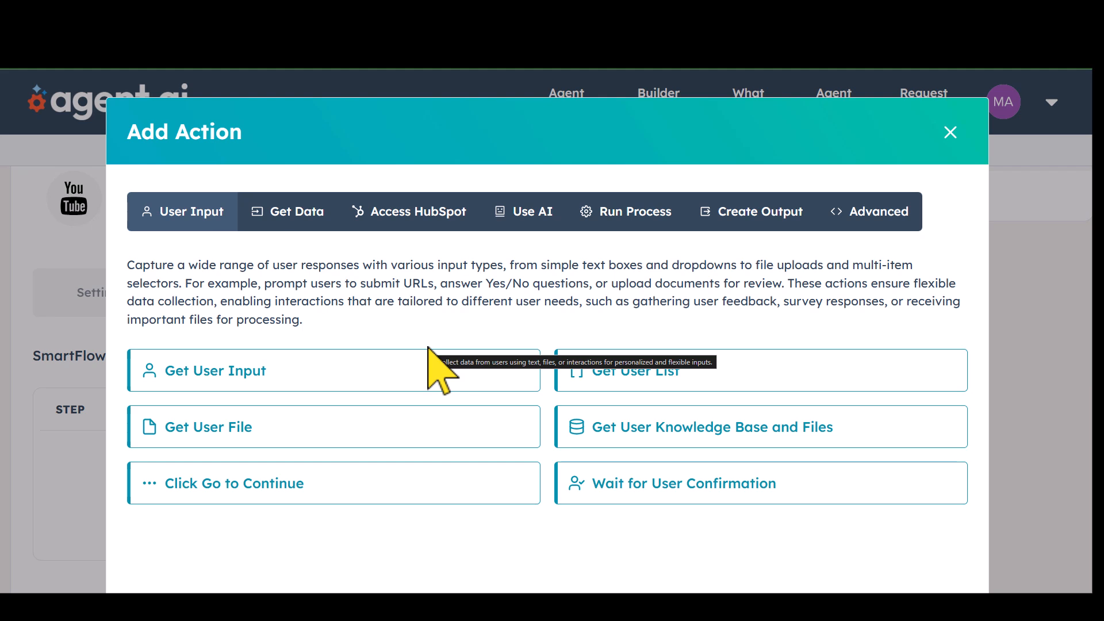
scroll(562, 357, "down", 2)
scroll(561, 364, "up", 2)
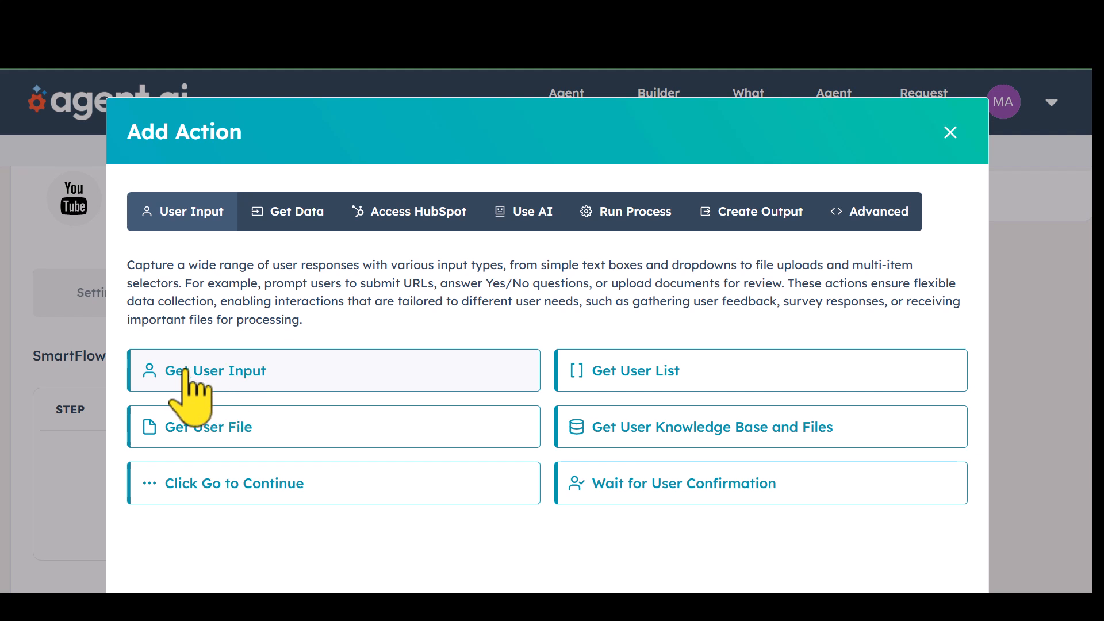
left_click(213, 376)
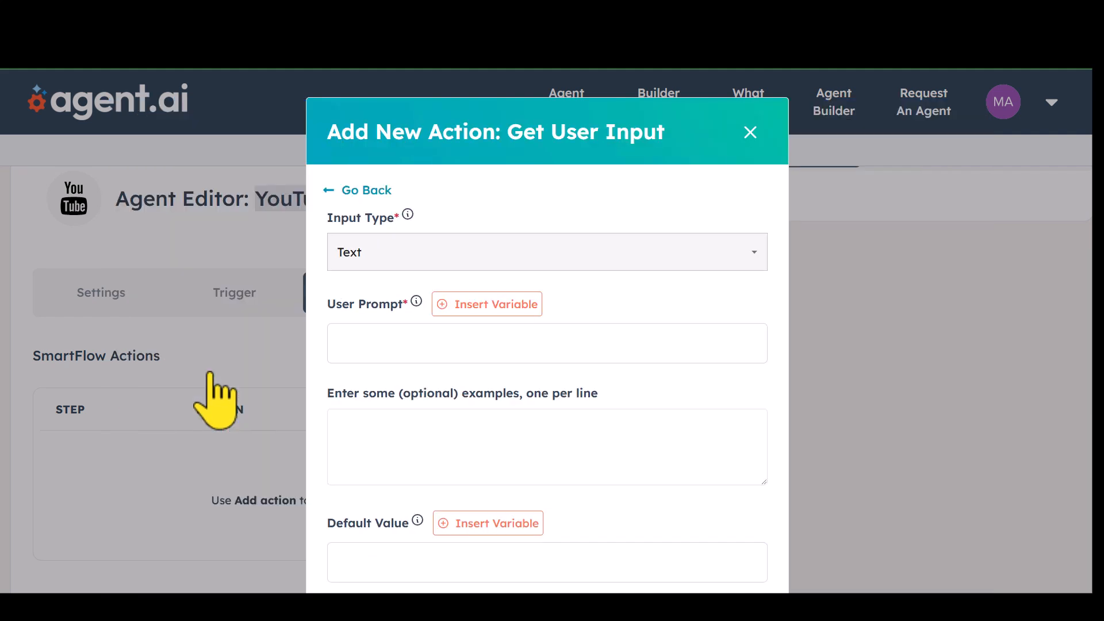
Step: Set the input type of the new user input action to URL and look through the other available input types
left_click(375, 256)
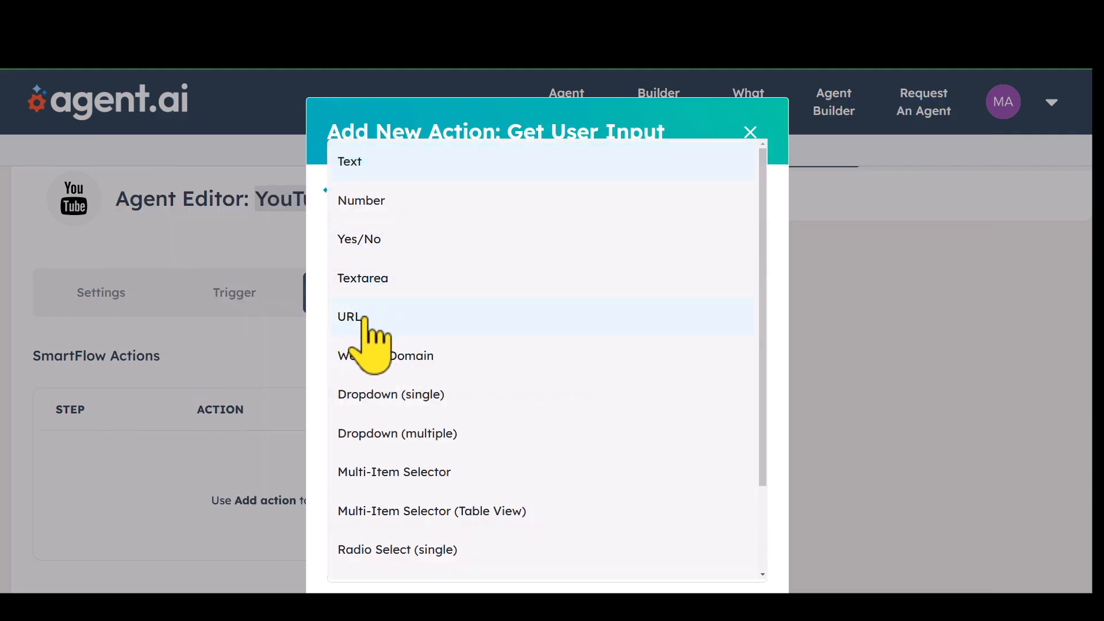
left_click(367, 320)
left_click(375, 340)
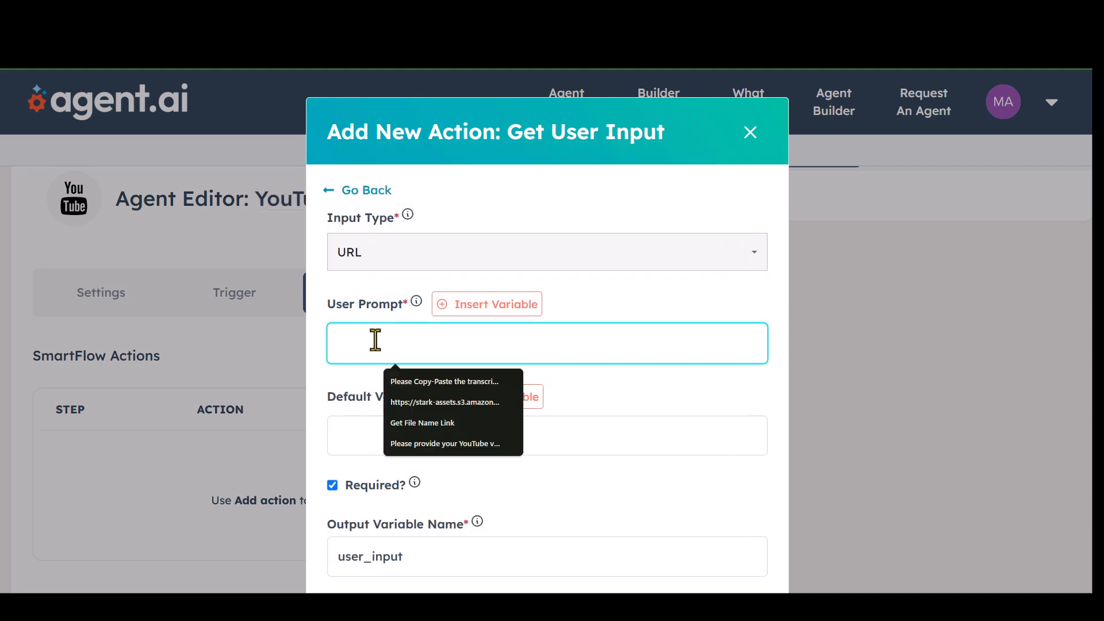
left_click(432, 255)
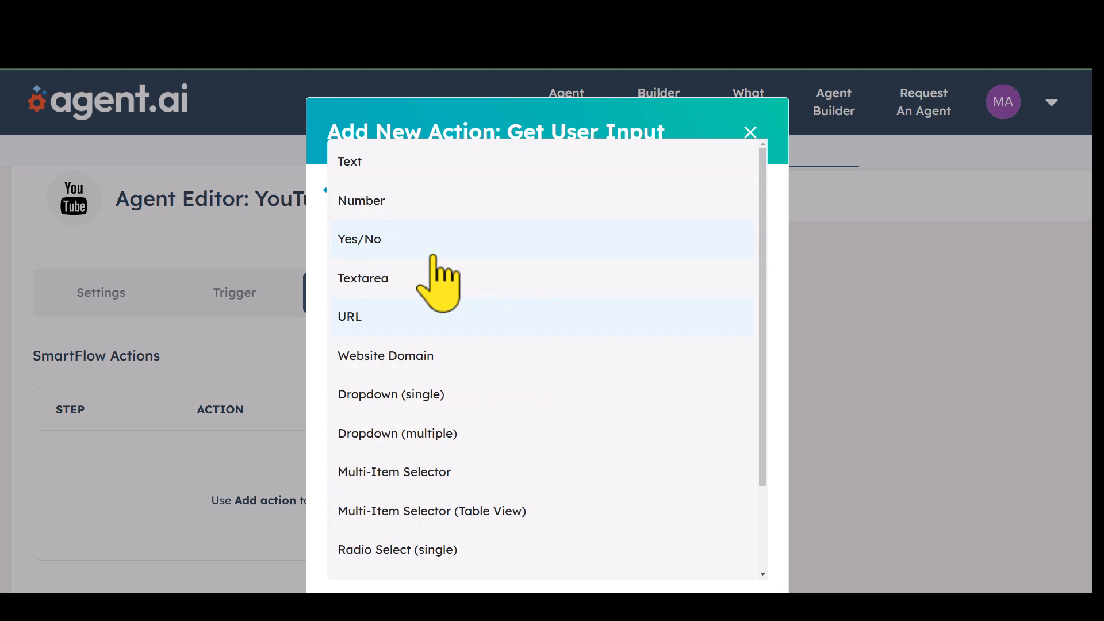
scroll(437, 356, "down", 2)
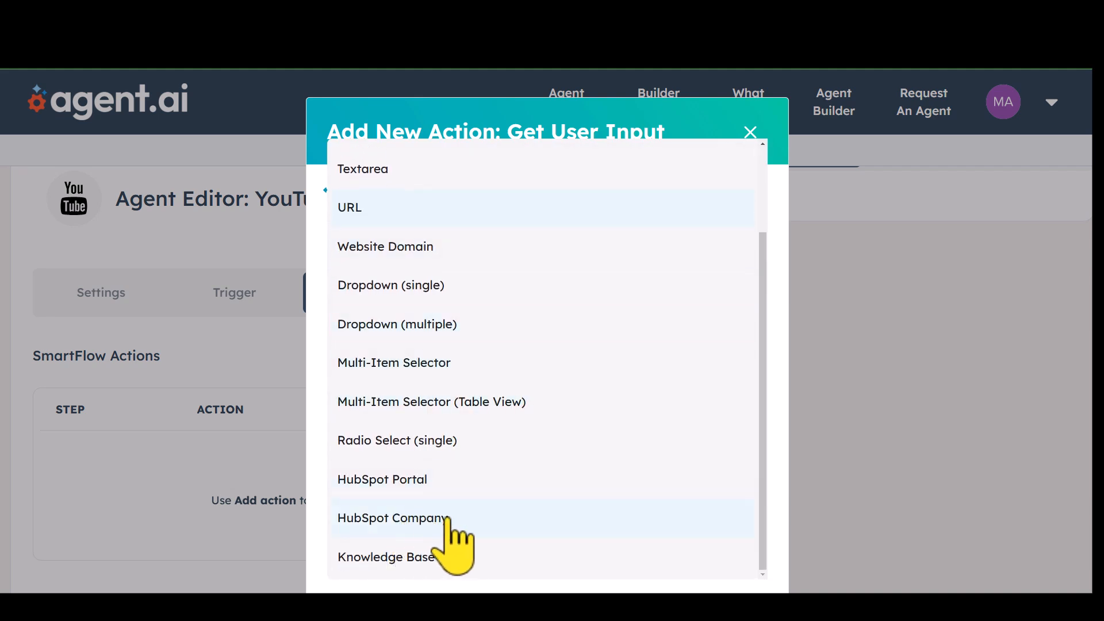
scroll(443, 454, "up", 2)
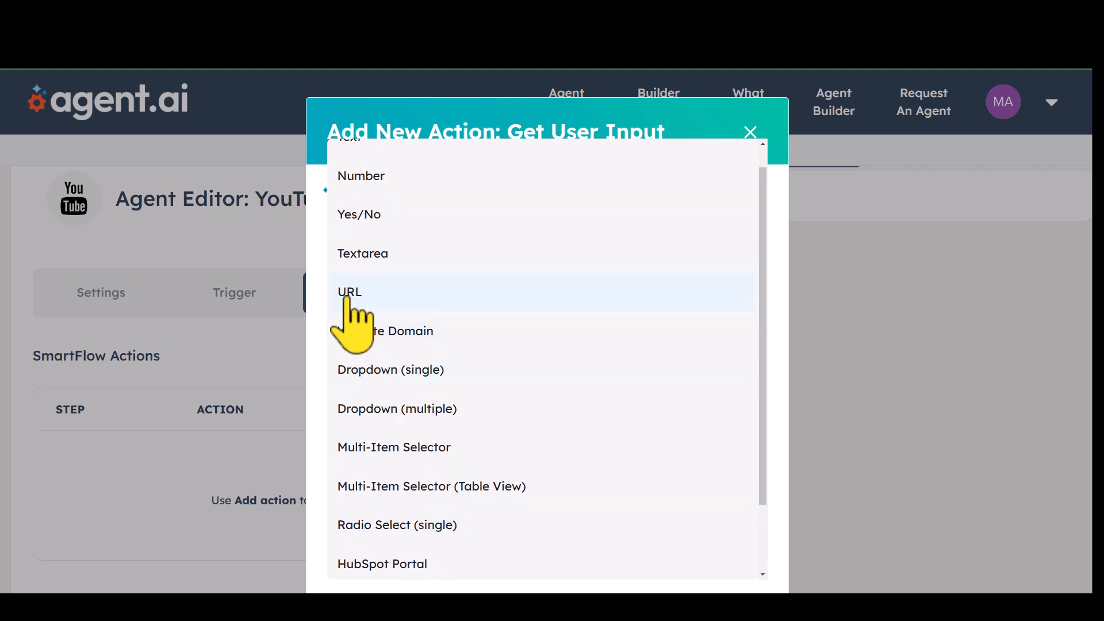
left_click(378, 290)
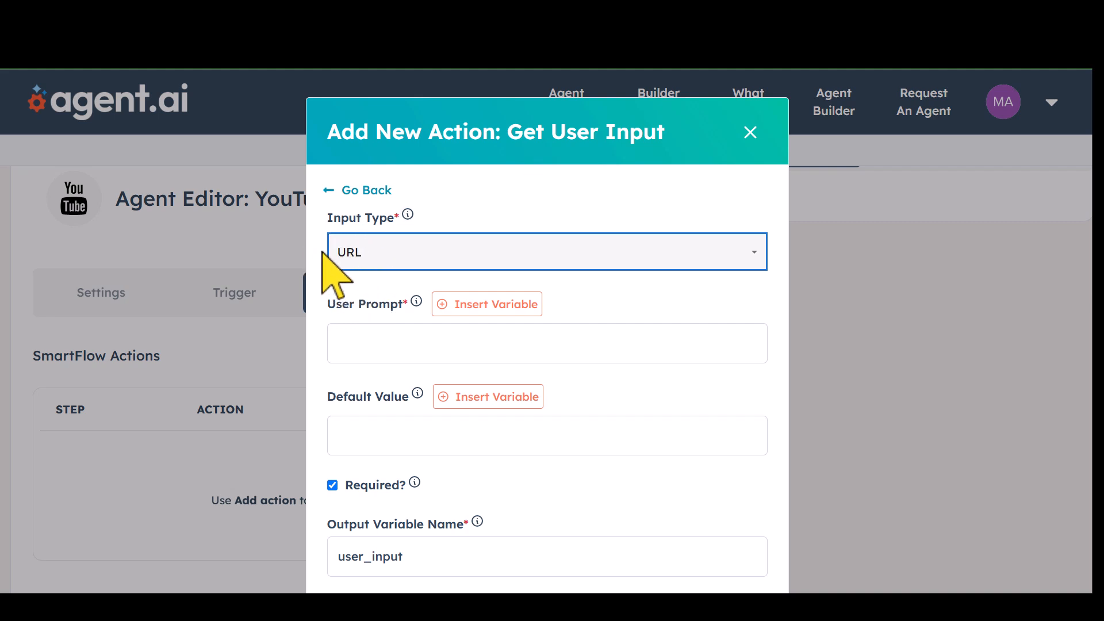
Step: Enter "Please enter your YouTube Video Link" as the user prompt
left_click(383, 339)
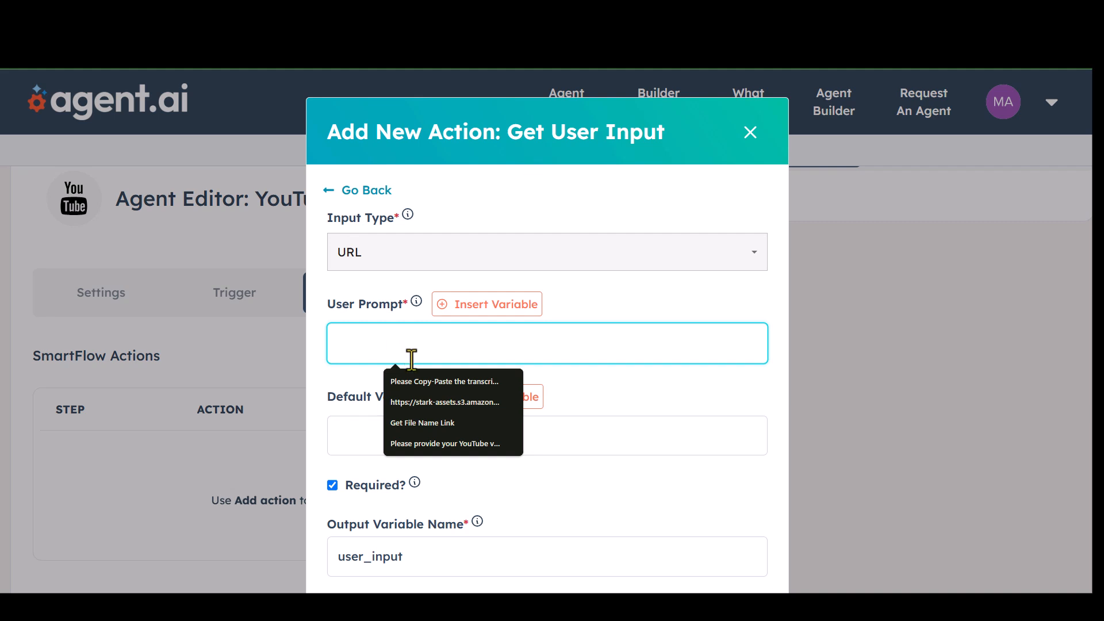
type("Ple")
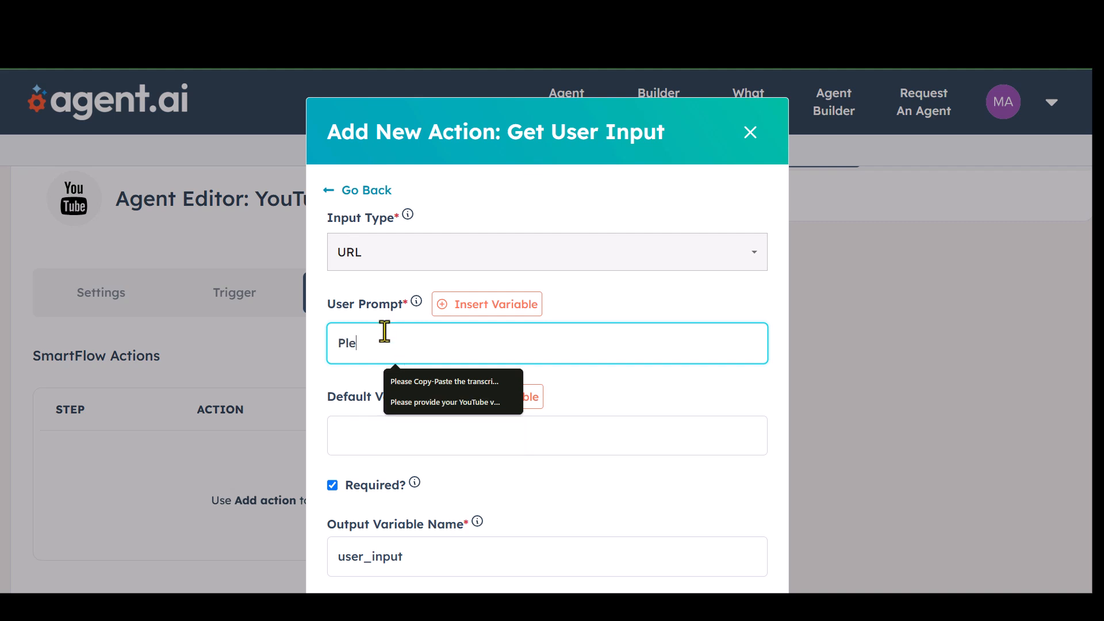
type("ase ent")
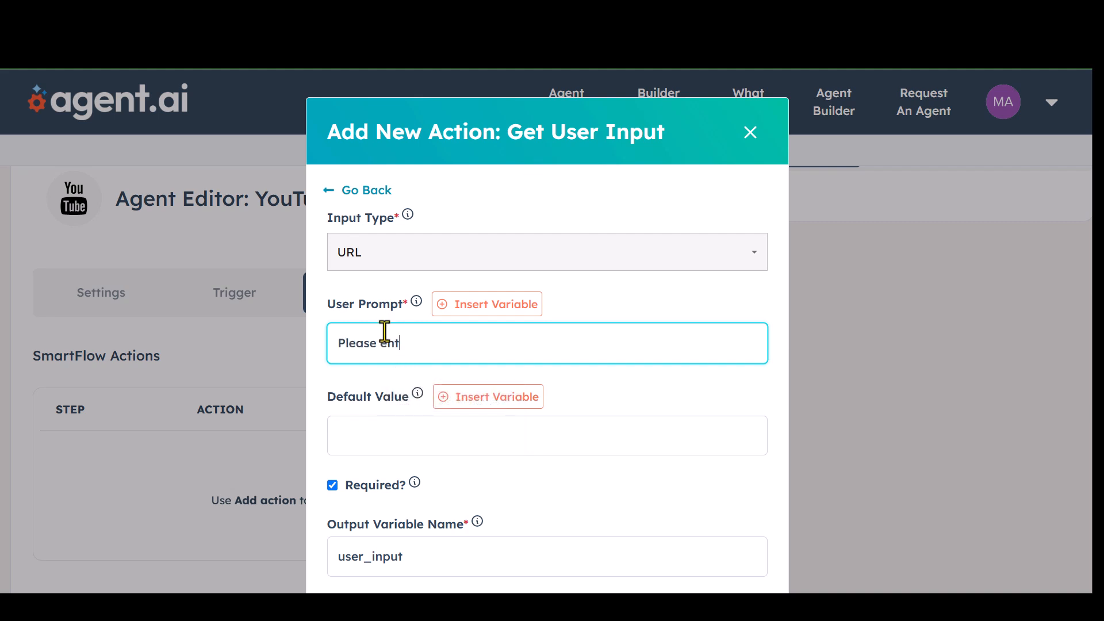
type("er yout")
type(" YouTube Vi")
type("deo Link")
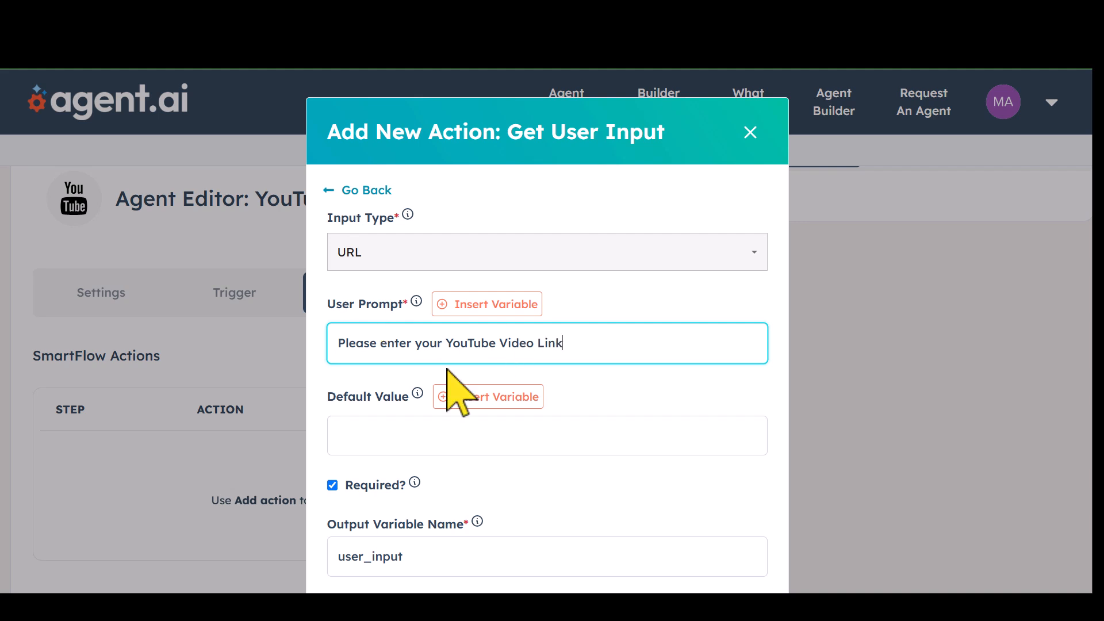
left_click(601, 399)
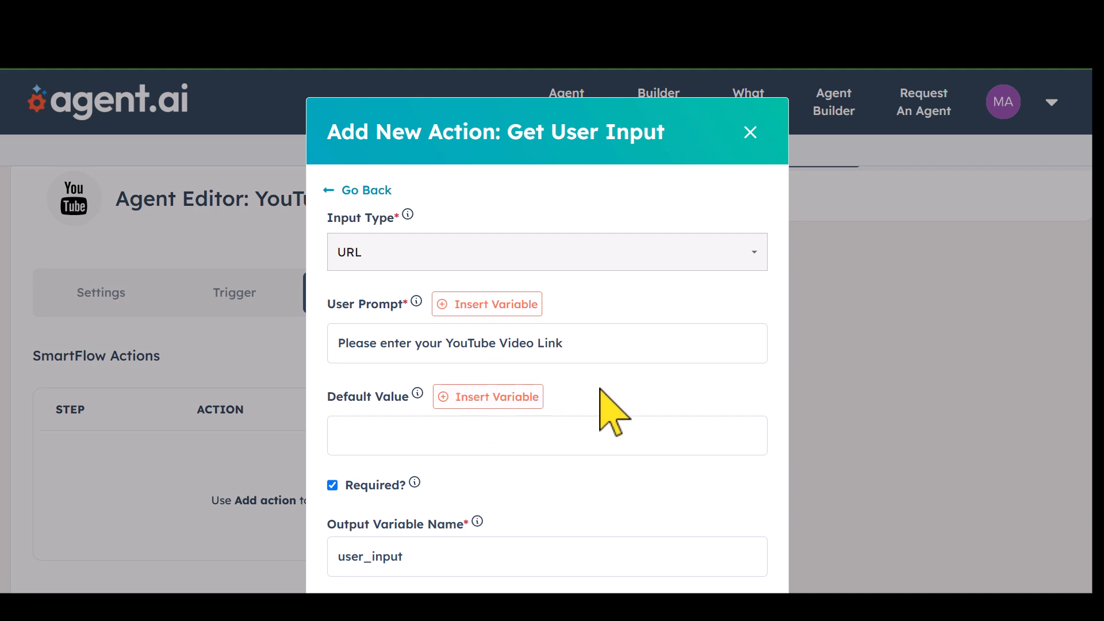
Step: Set the output variable name to User_YouTube_Url and save the Get User Input action
scroll(599, 403, "down", 2)
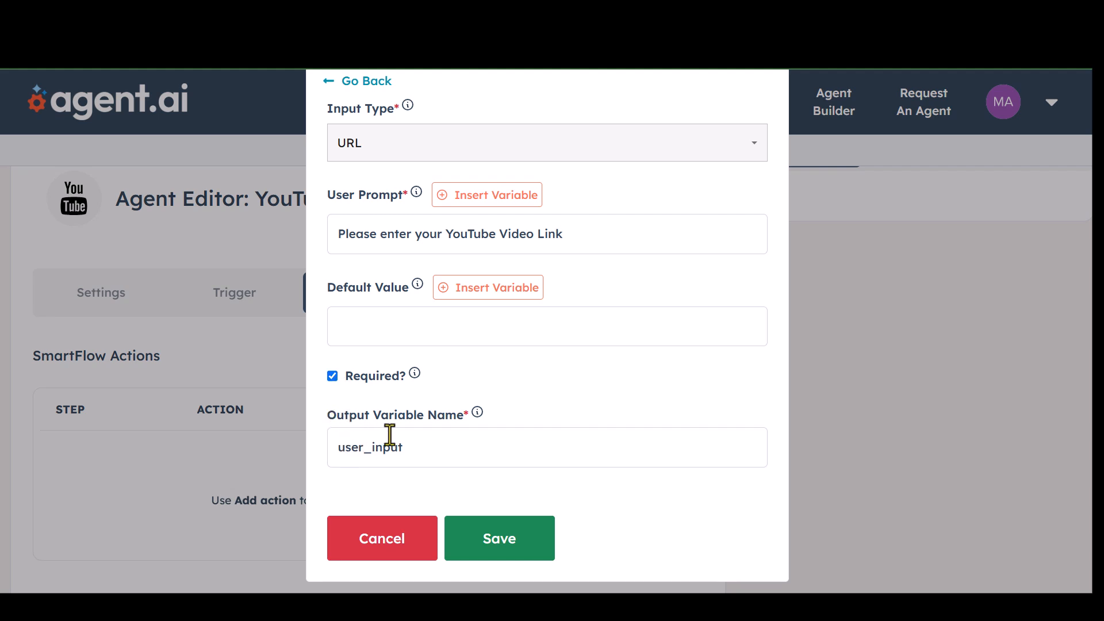
left_click_drag(412, 458, 370, 460)
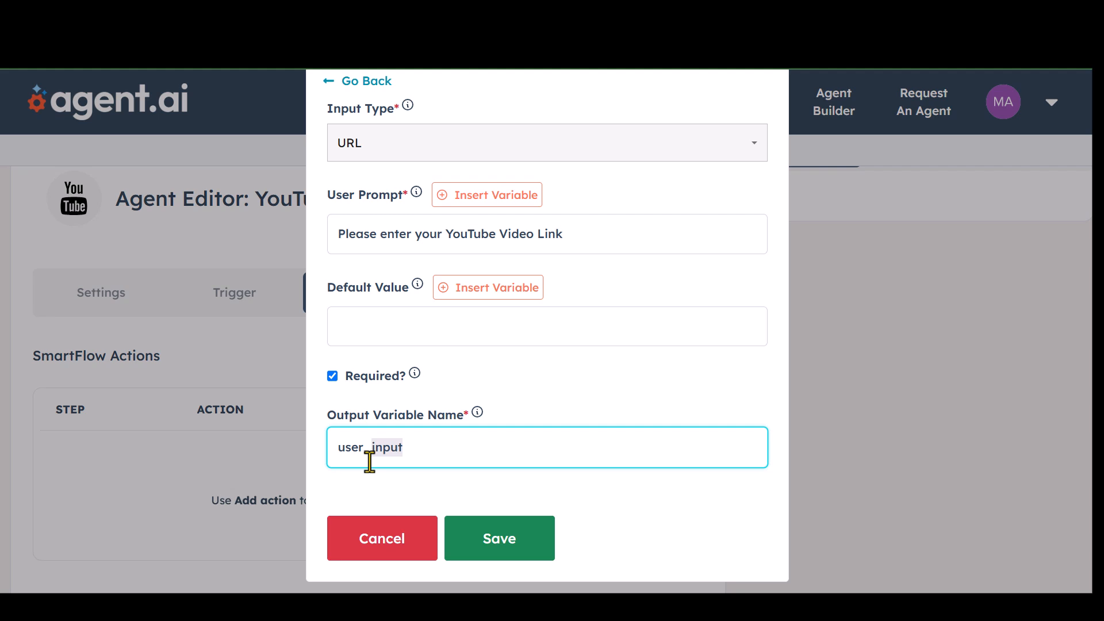
key("BackSpace")
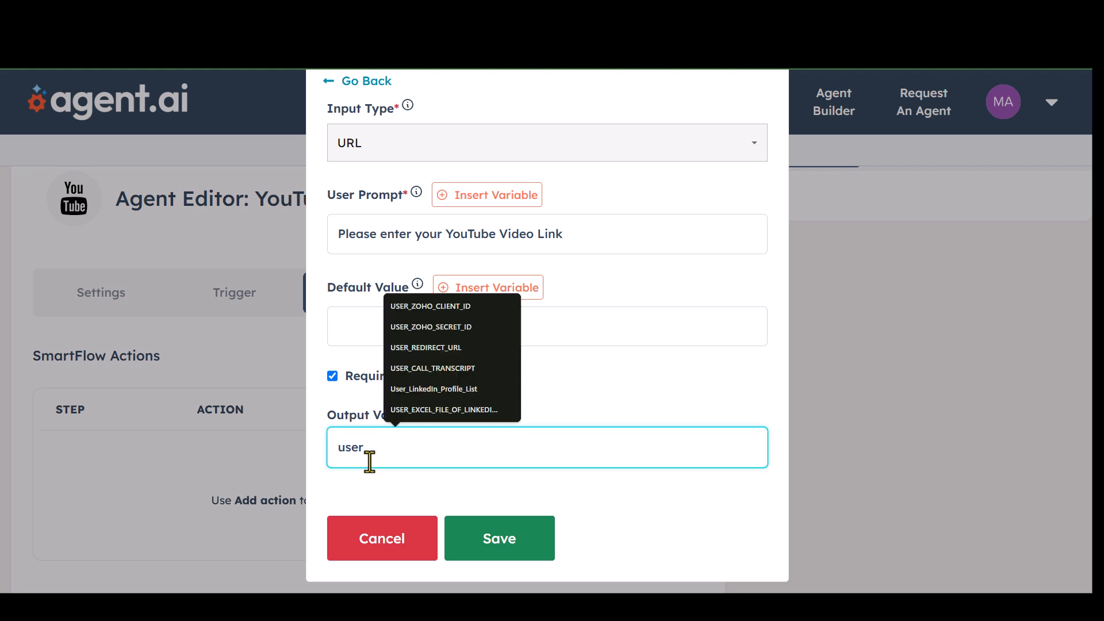
type("Yo")
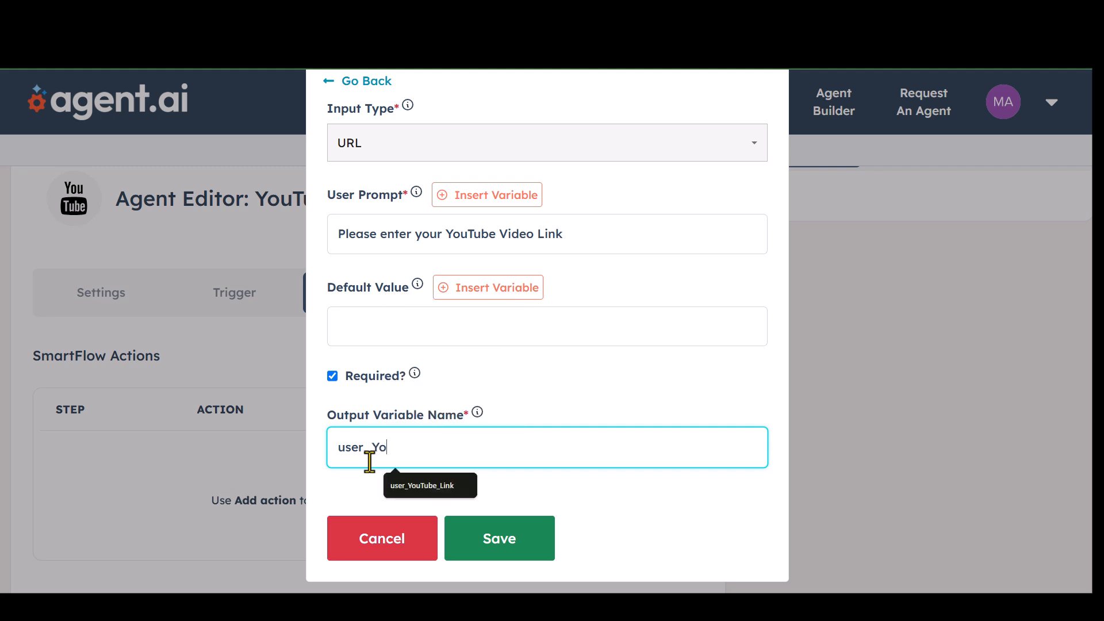
type("uTube")
type("_Url")
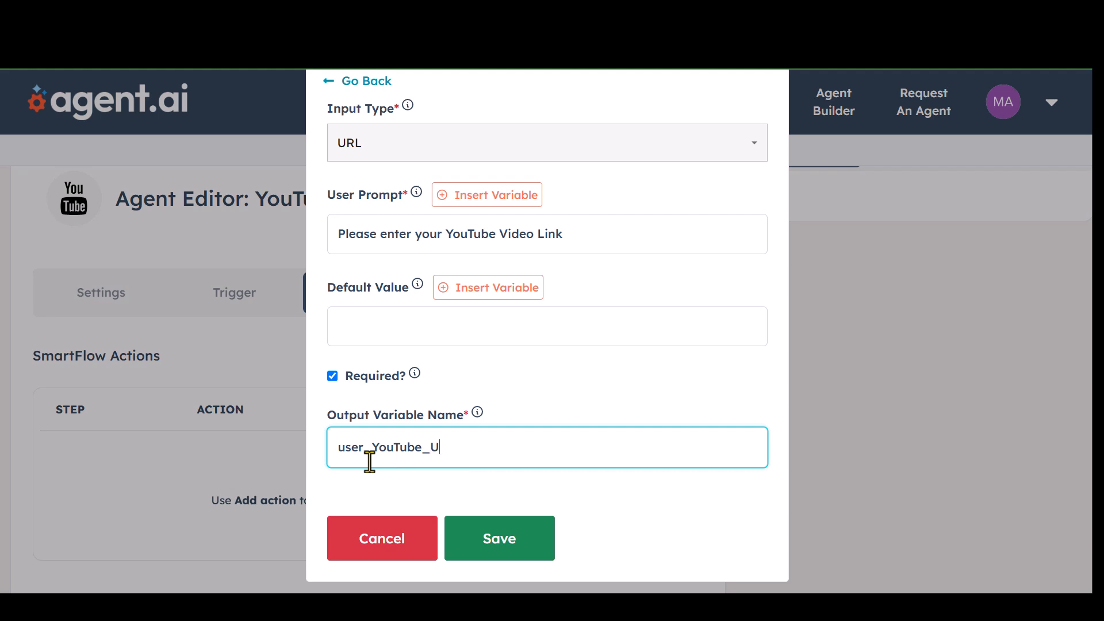
left_click(367, 489)
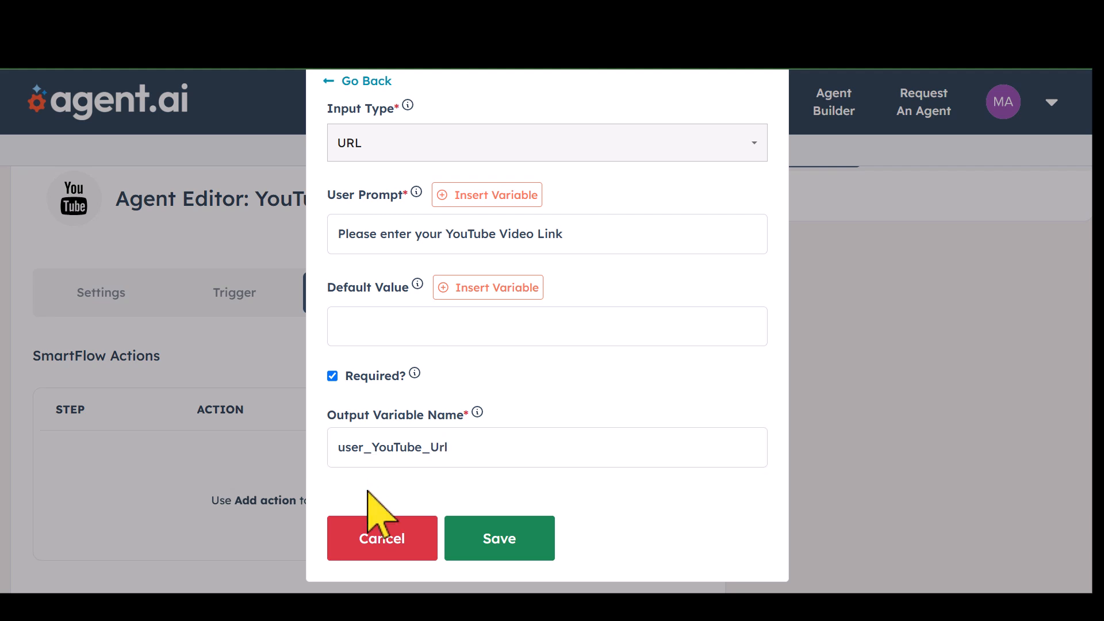
left_click(340, 448)
key("Delete")
type("U")
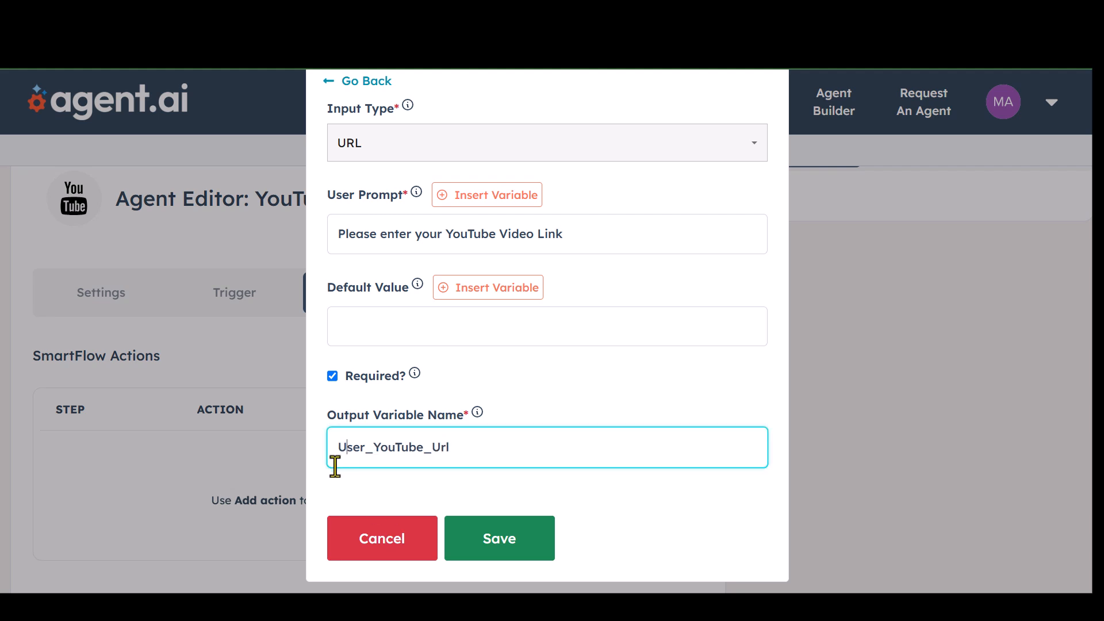
left_click(363, 489)
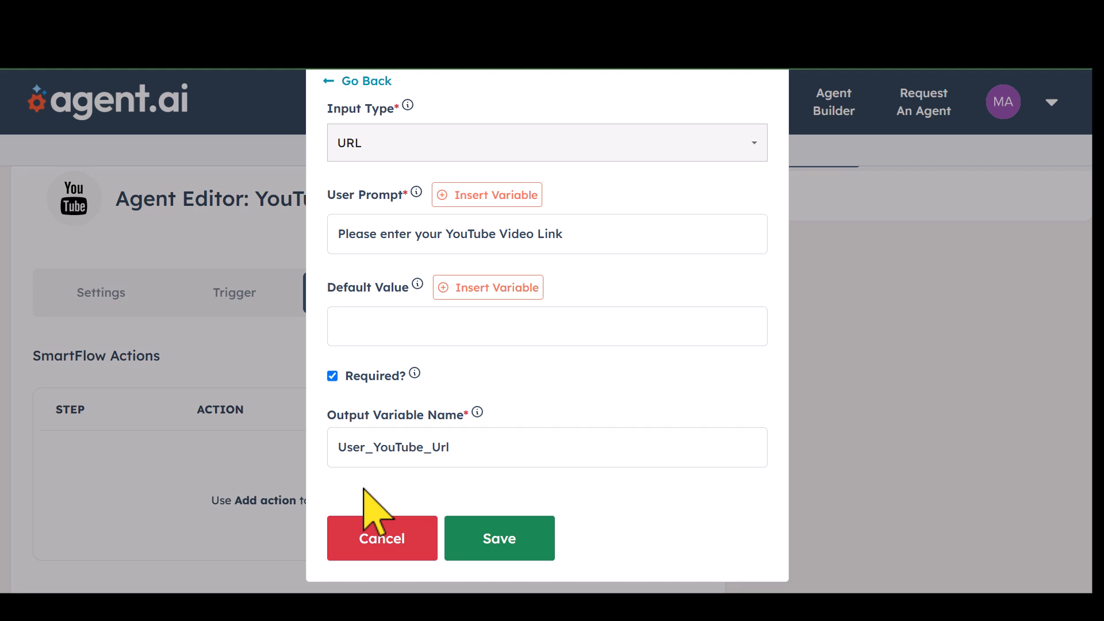
left_click(492, 543)
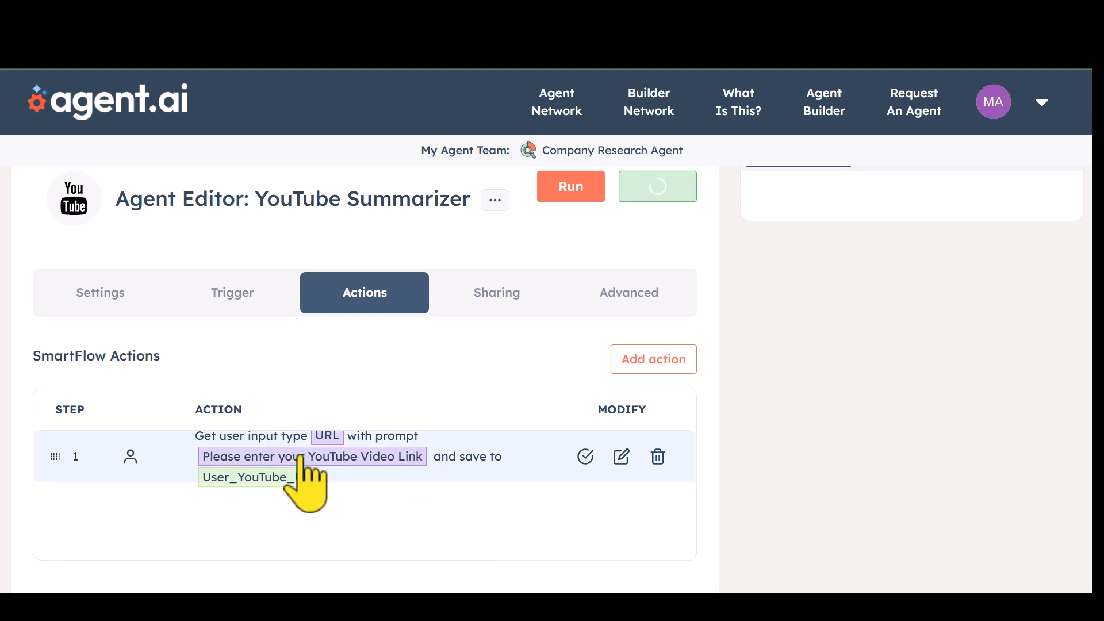
Step: Start adding another SmartFlow action and look through the available Get Data actions, from Bluesky Posts to YouTube Transcript
scroll(308, 480, "down", 1)
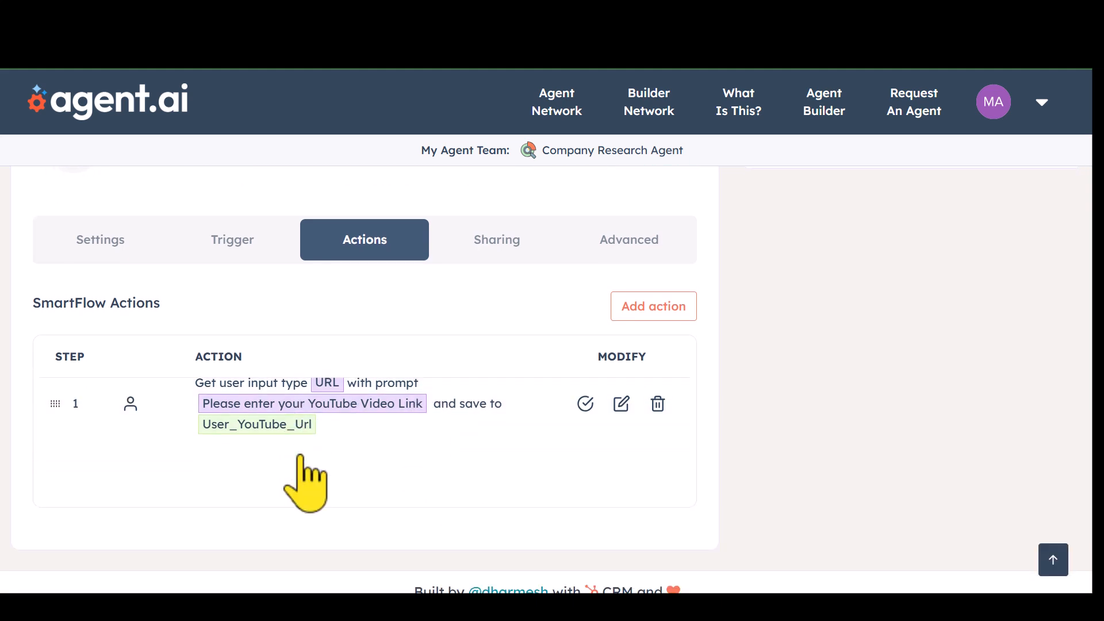
left_click(648, 308)
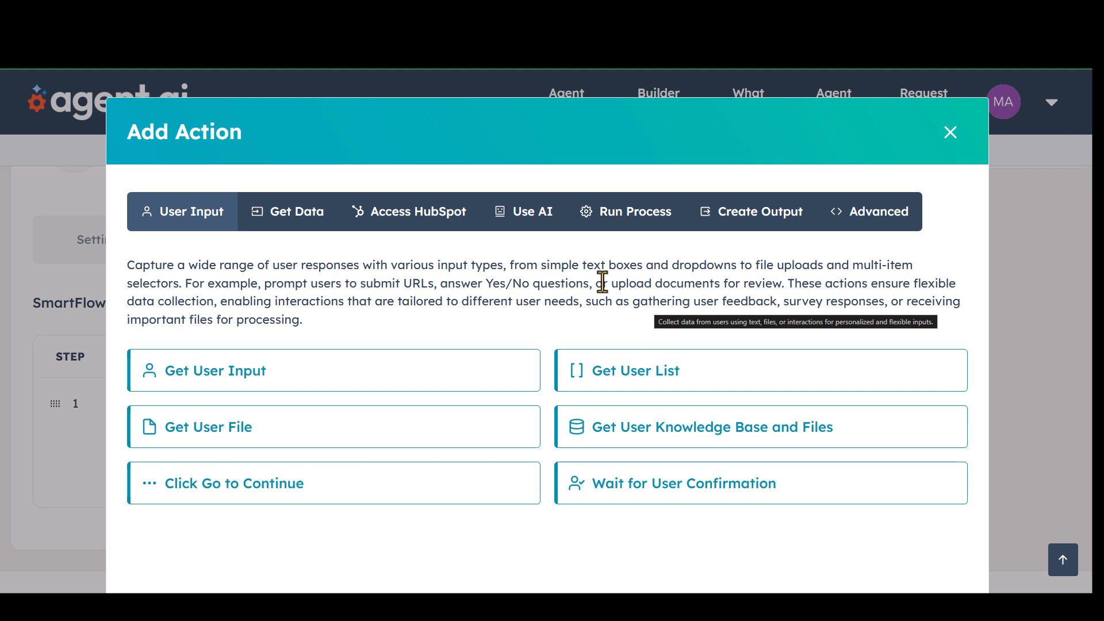
left_click(276, 211)
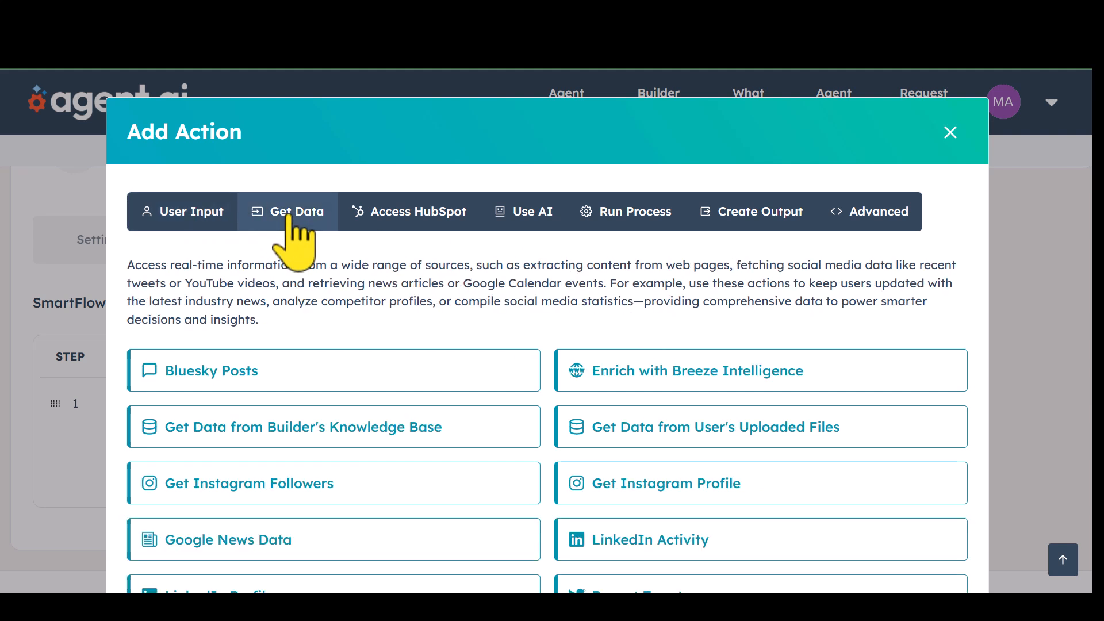
scroll(279, 290, "down", 2)
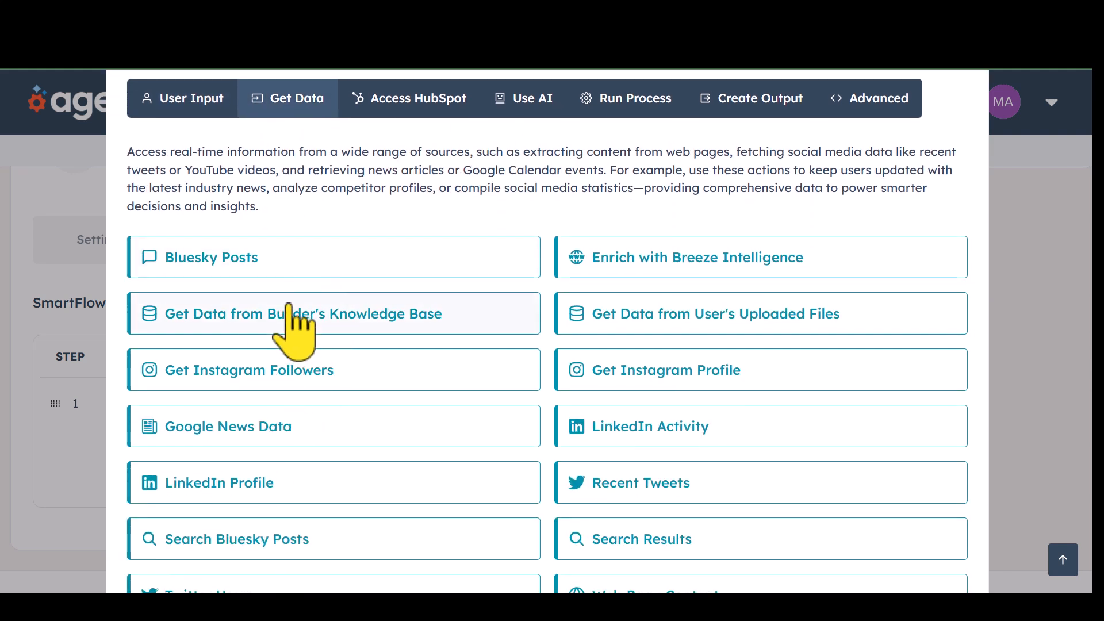
scroll(299, 397, "down", 3)
scroll(299, 396, "up", 3)
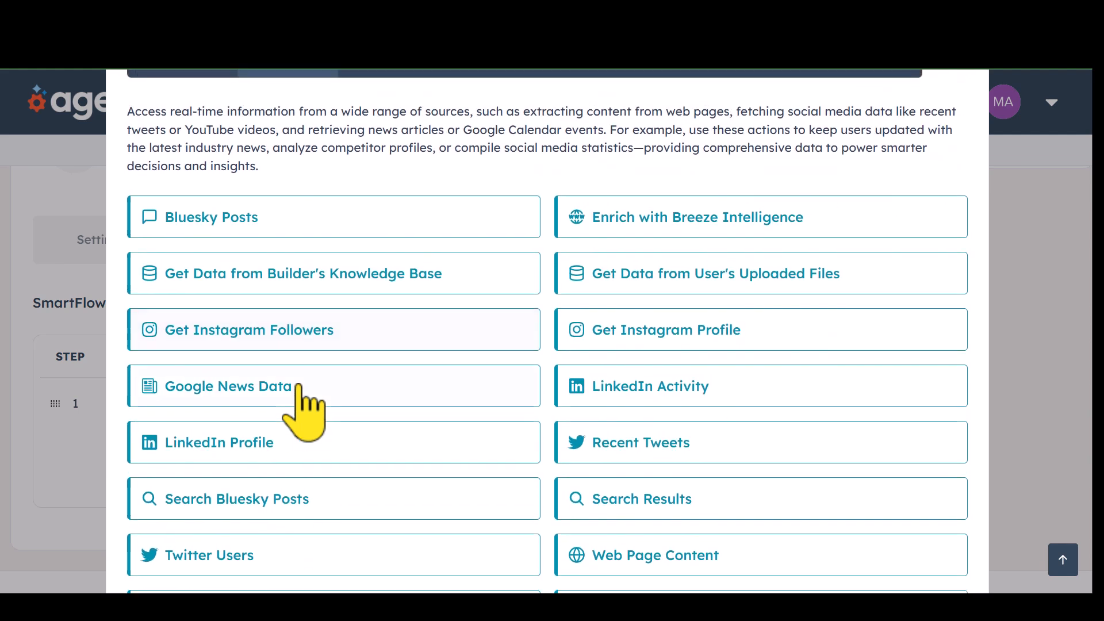
scroll(321, 276, "down", 3)
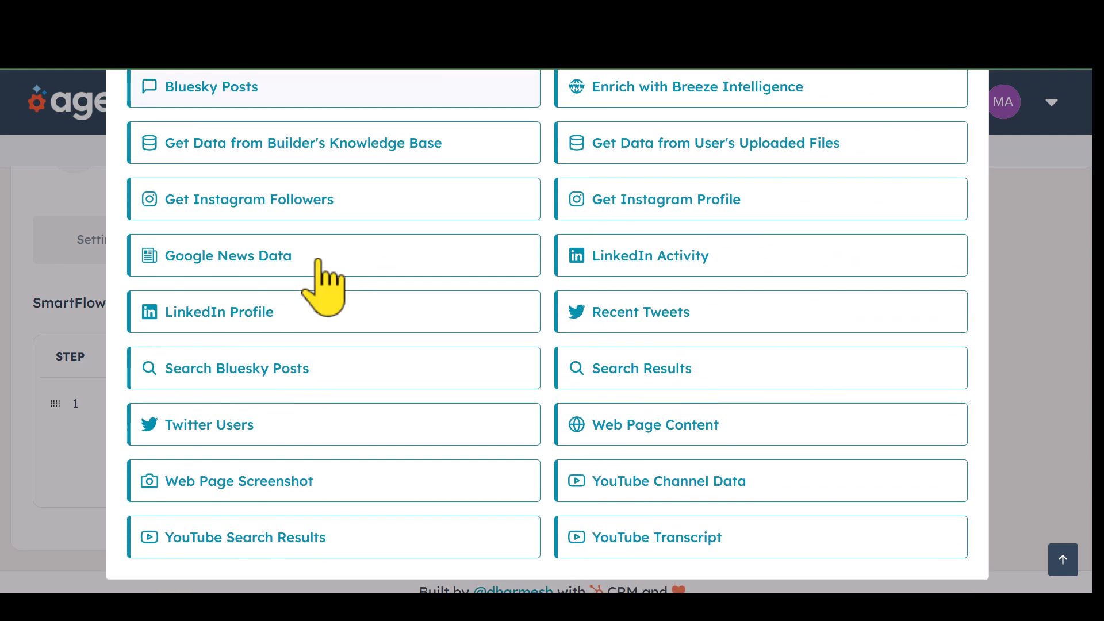
scroll(320, 279, "up", 2)
mouse_move(318, 260)
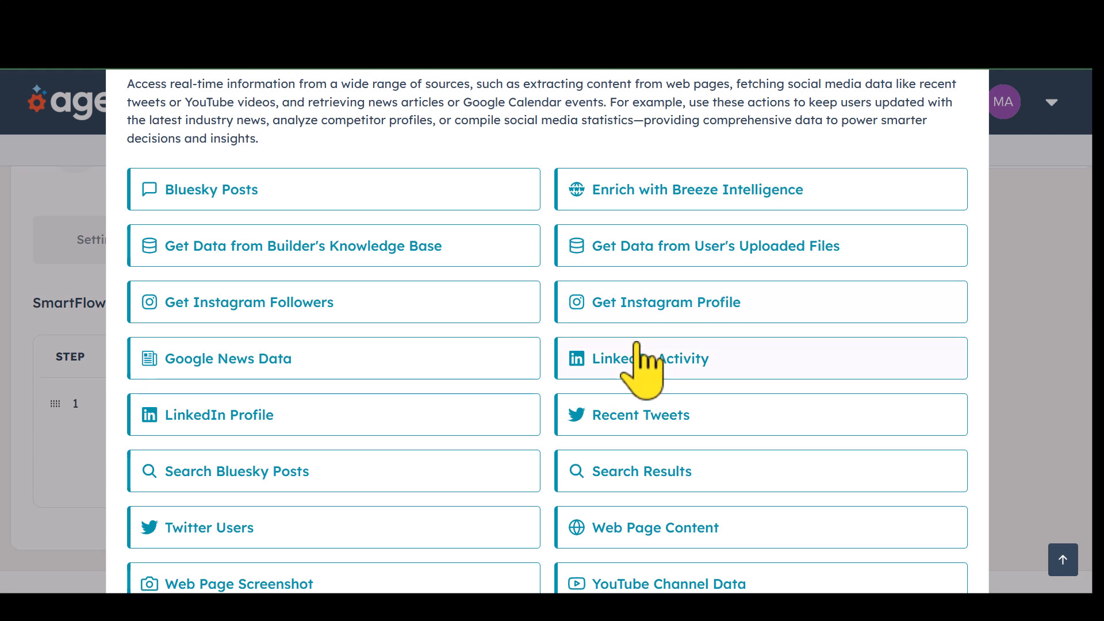
scroll(481, 397, "down", 1)
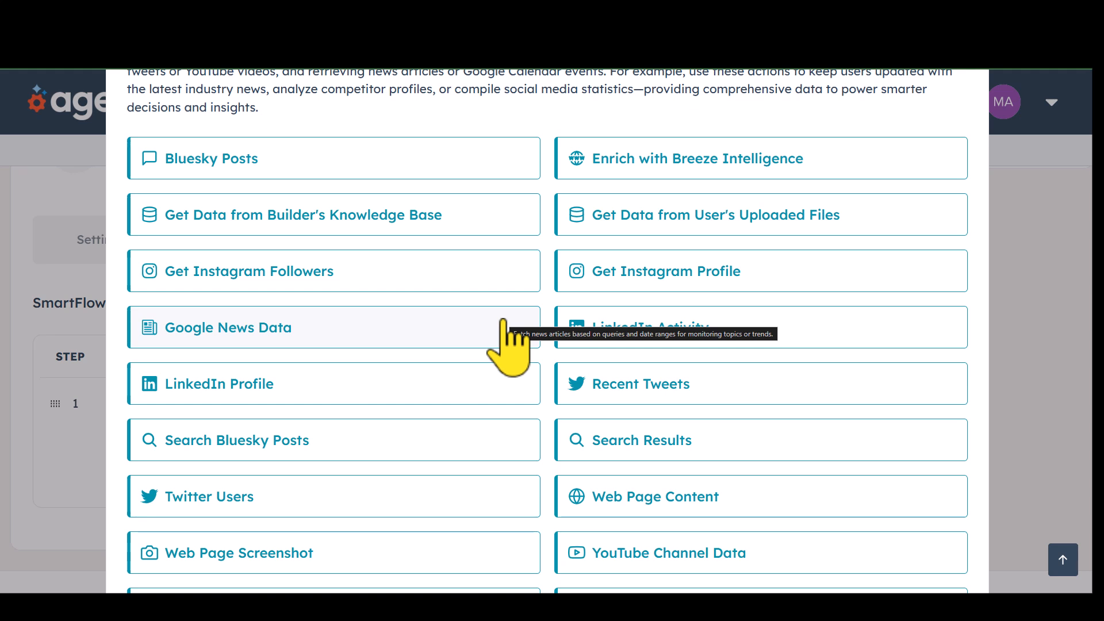
scroll(504, 290, "down", 2)
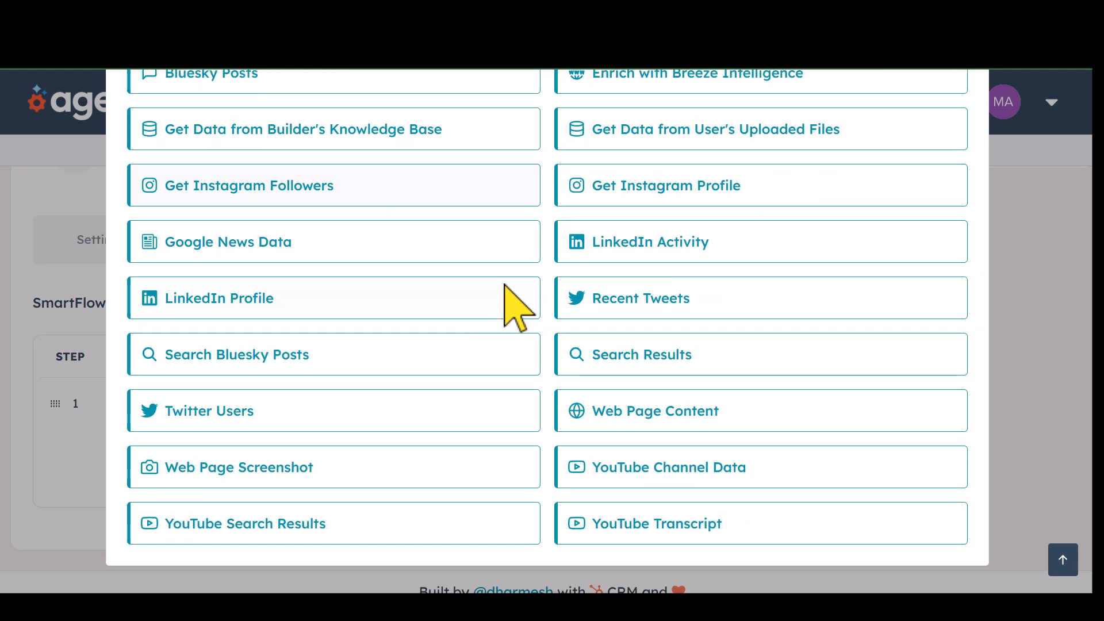
scroll(504, 290, "up", 2)
scroll(508, 296, "up", 2)
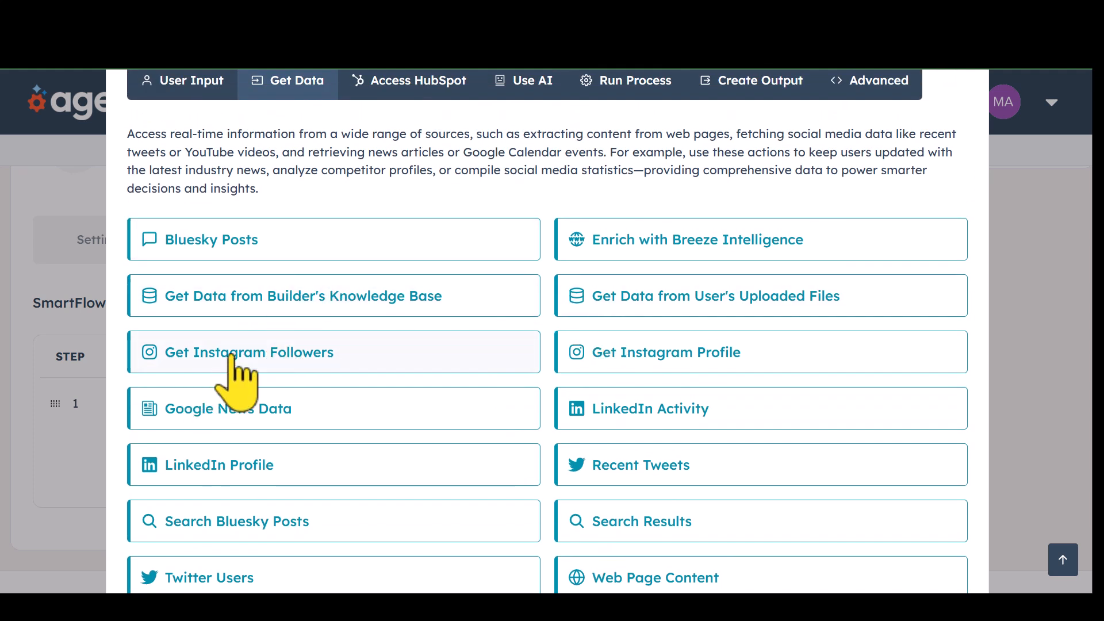
scroll(268, 373, "down", 2)
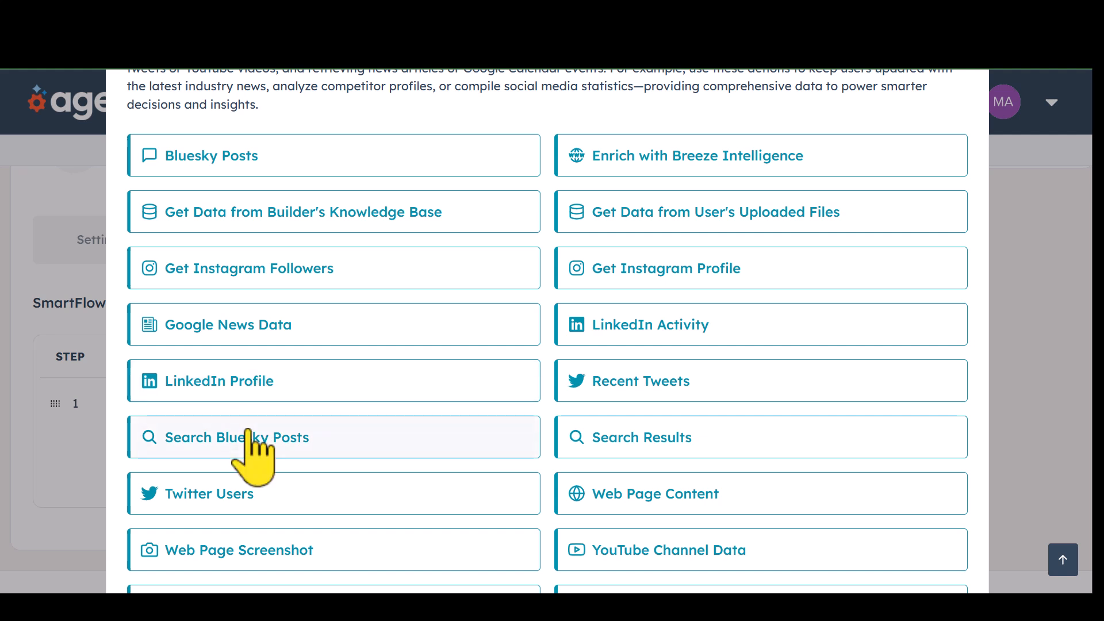
scroll(248, 437, "down", 2)
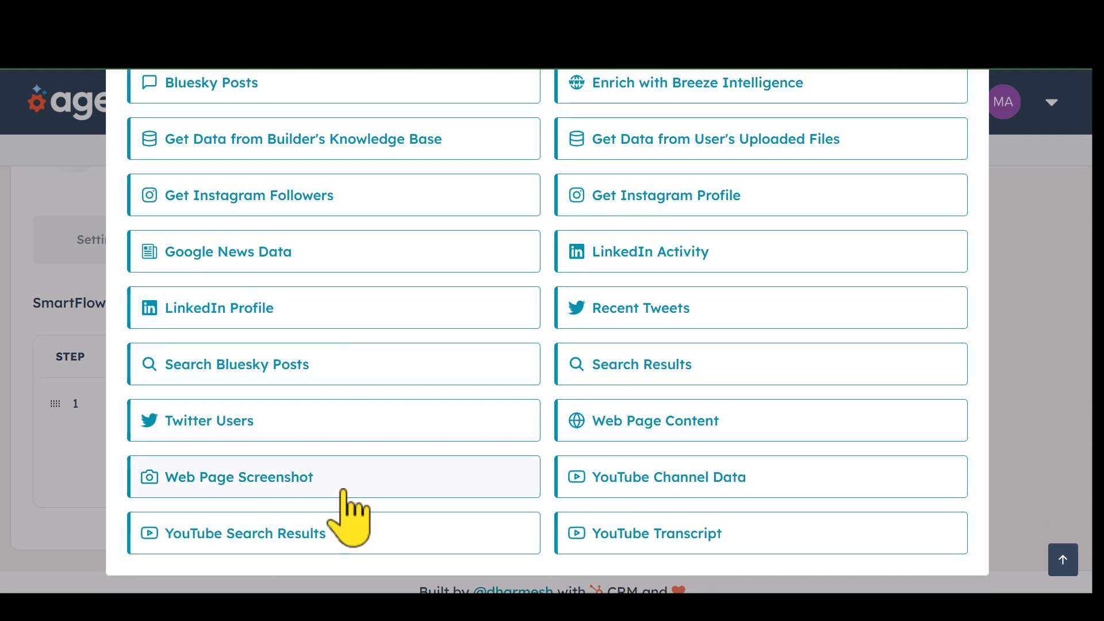
scroll(348, 518, "down", 1)
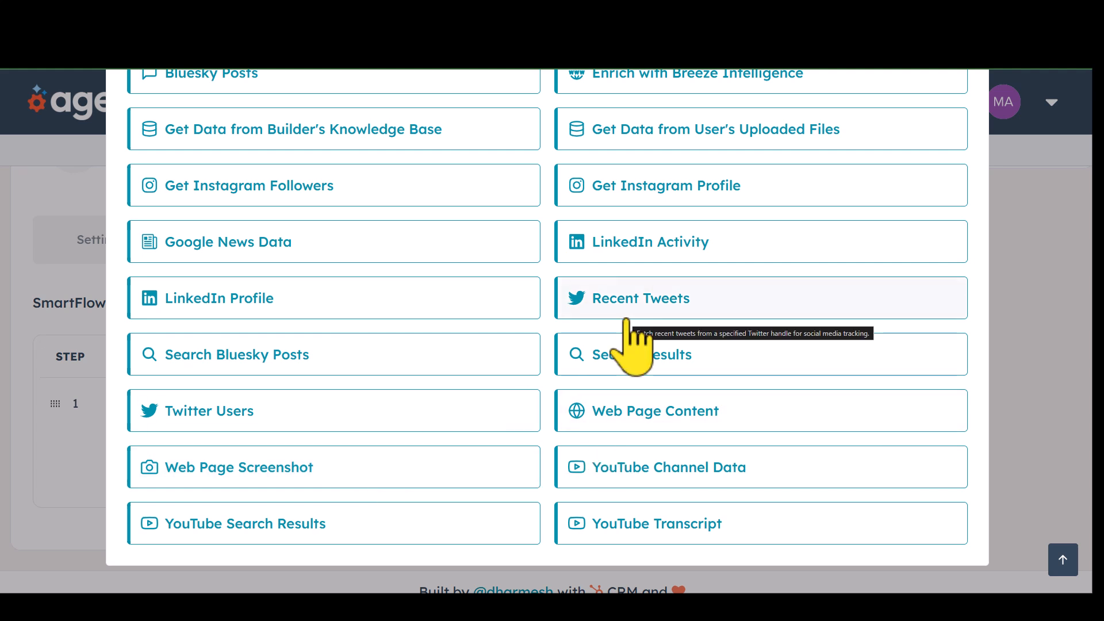
Step: Choose the YouTube Transcript action and insert the User_YouTube_Url variable as its URL
left_click(646, 525)
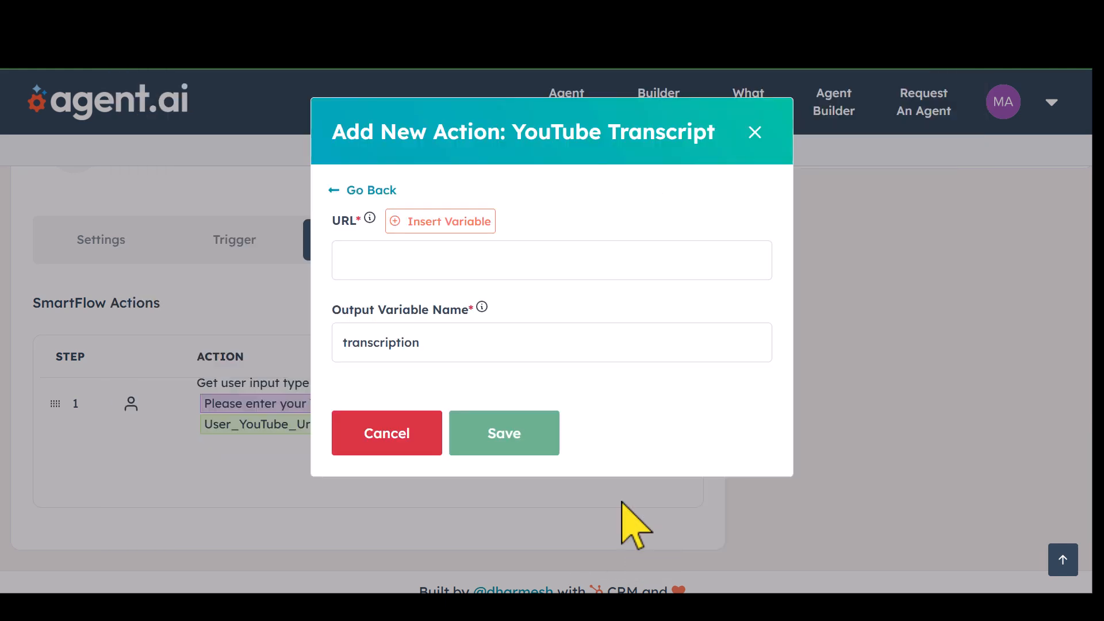
left_click(412, 264)
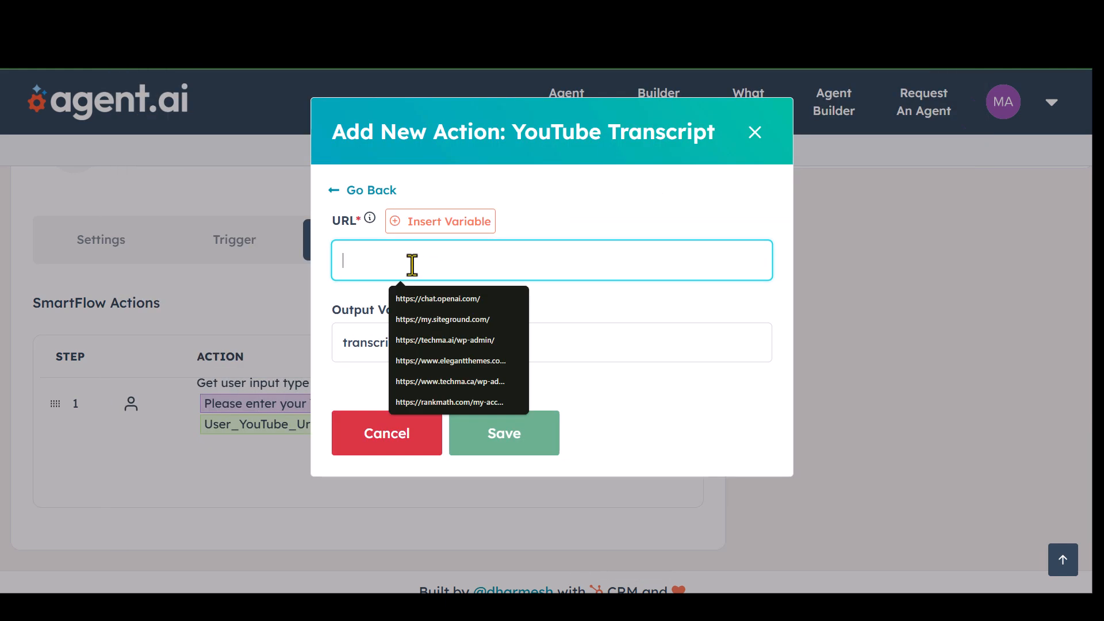
left_click(432, 221)
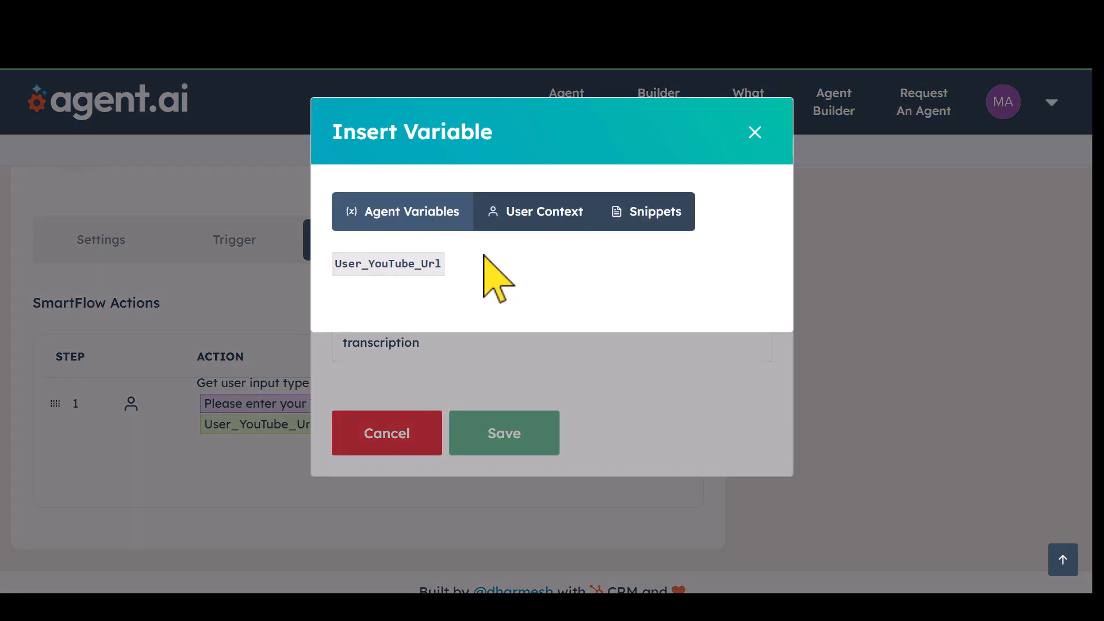
left_click(405, 271)
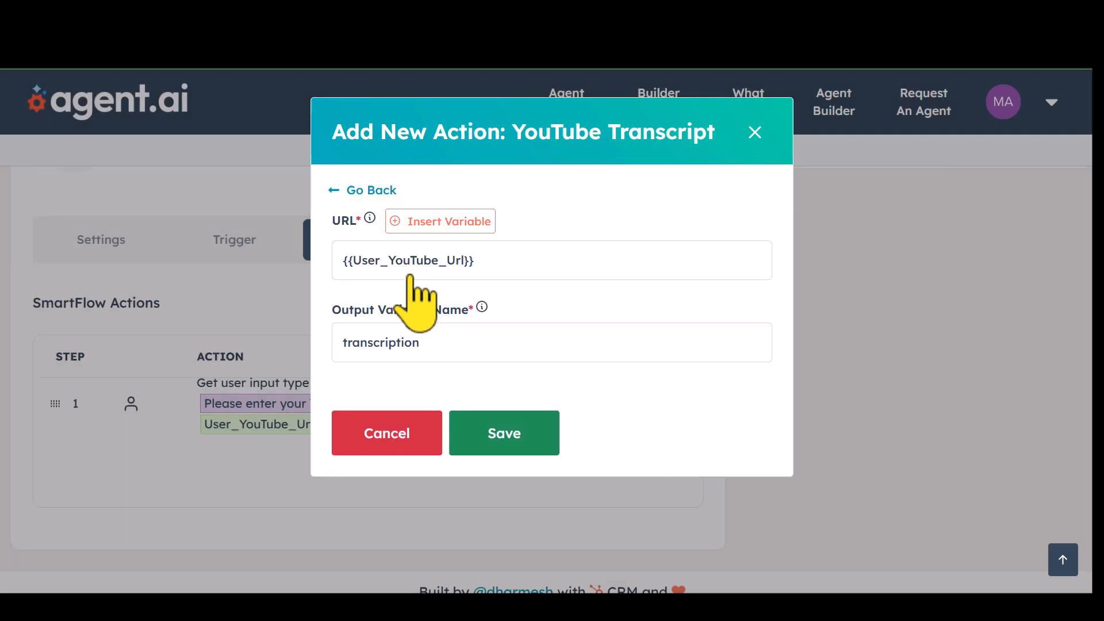
left_click_drag(483, 274, 338, 264)
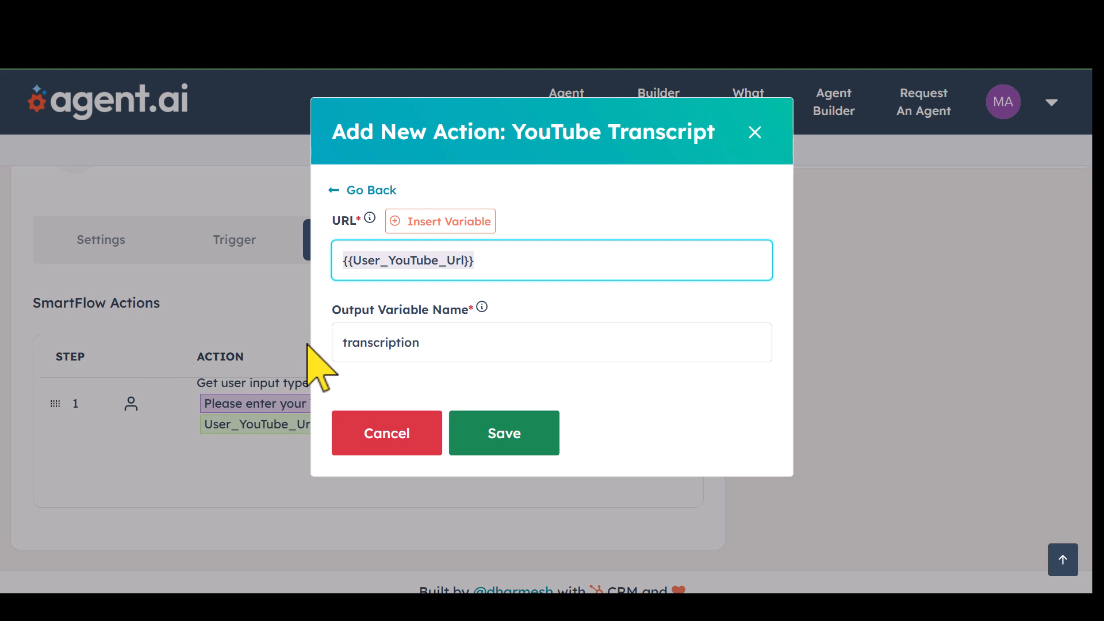
Step: Set the transcript's output variable name to User_YouTube_Transcription and save the YouTube Transcript action
double_click(396, 352)
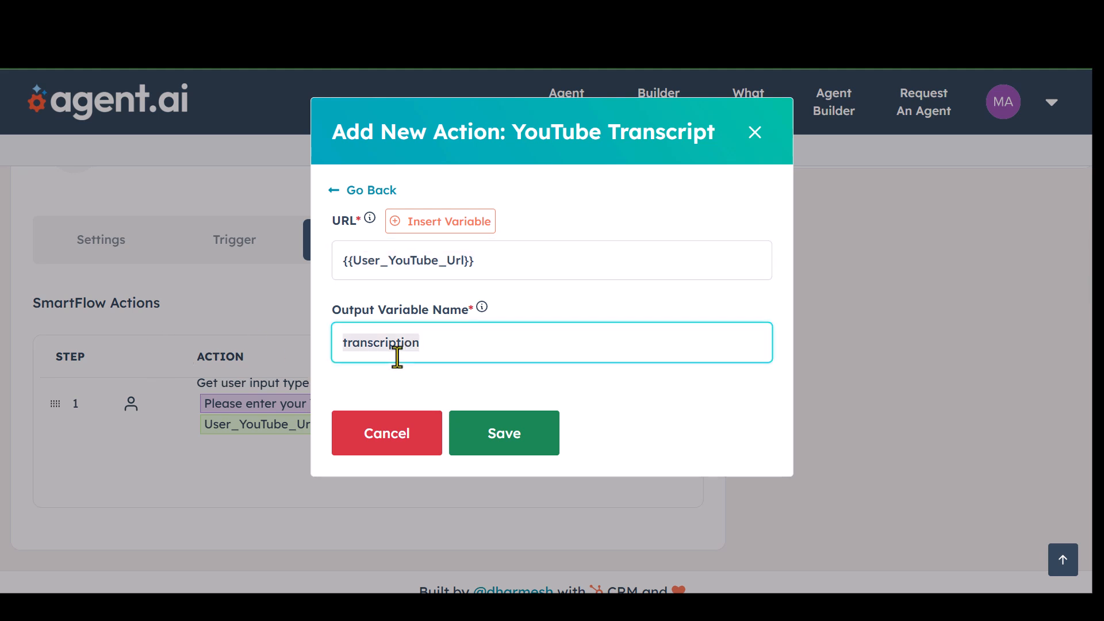
key("BackSpace")
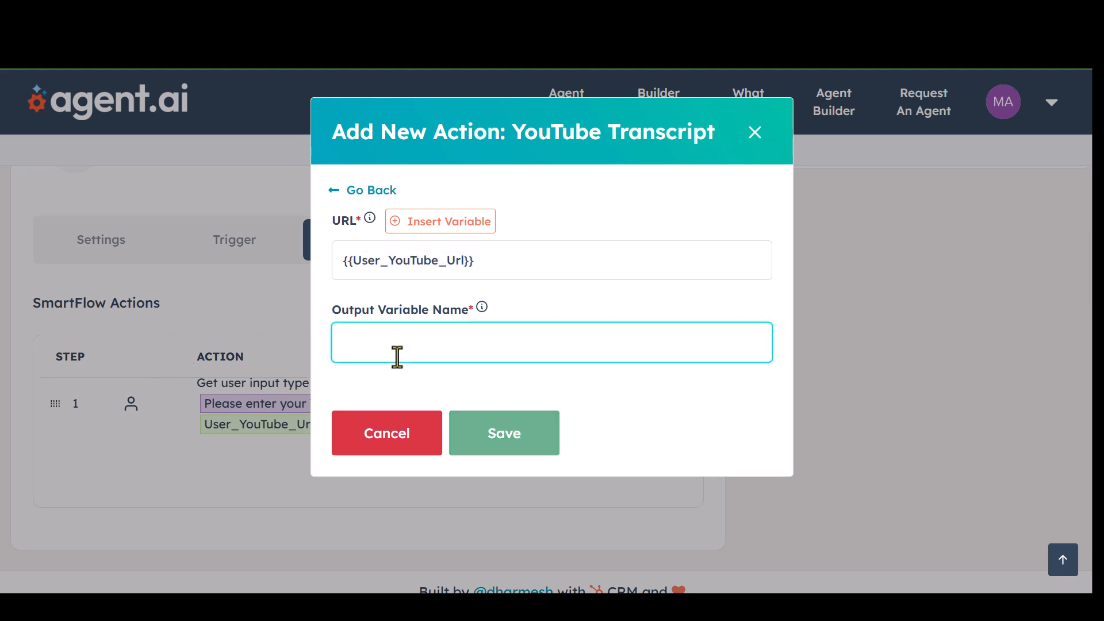
type("USER_")
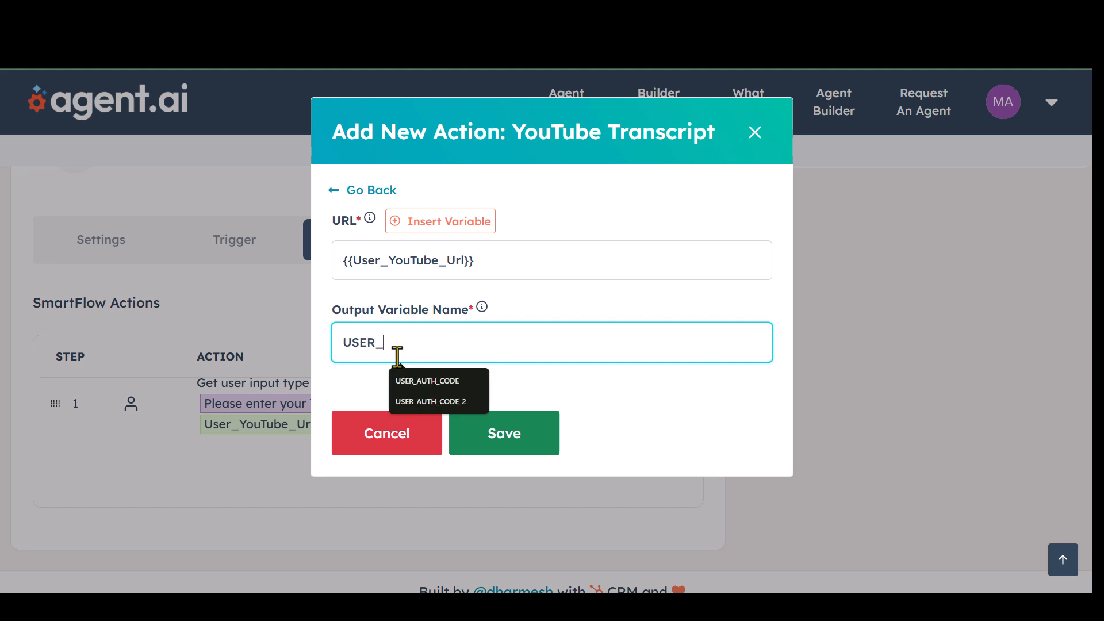
key("BackSpace")
key("BackSpace")
key("BackSpace")
type("ser_Yo")
key("BackSpace")
key("BackSpace")
type("YouTube")
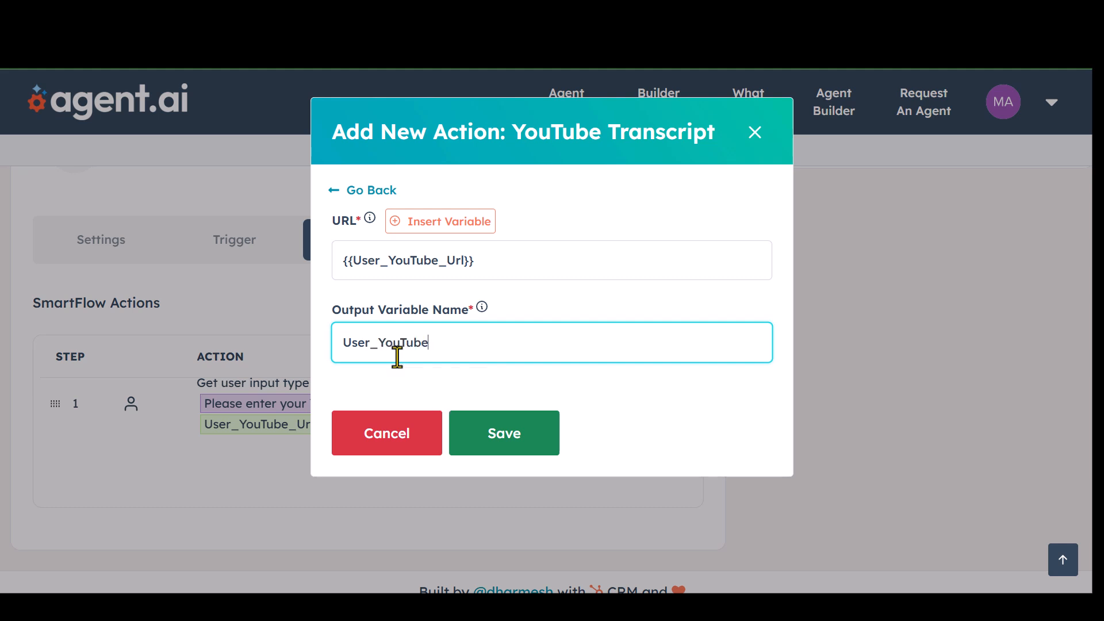
type("_Transcription")
left_click(514, 443)
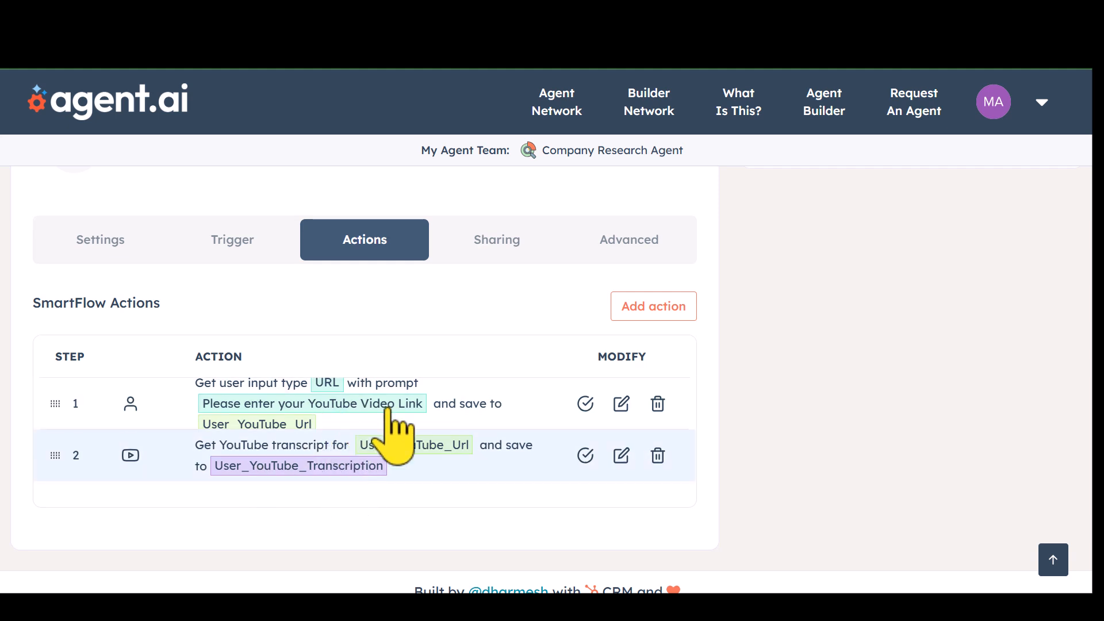
Step: Start adding another action and look through the available Access HubSpot, Use AI and Run Process actions
left_click(655, 313)
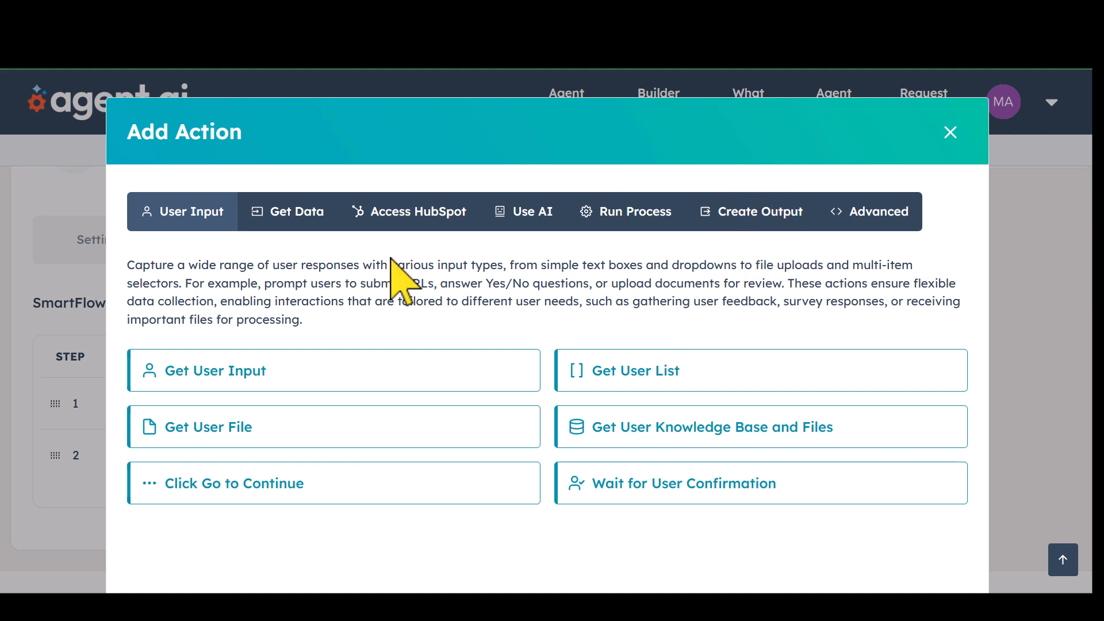
left_click(411, 214)
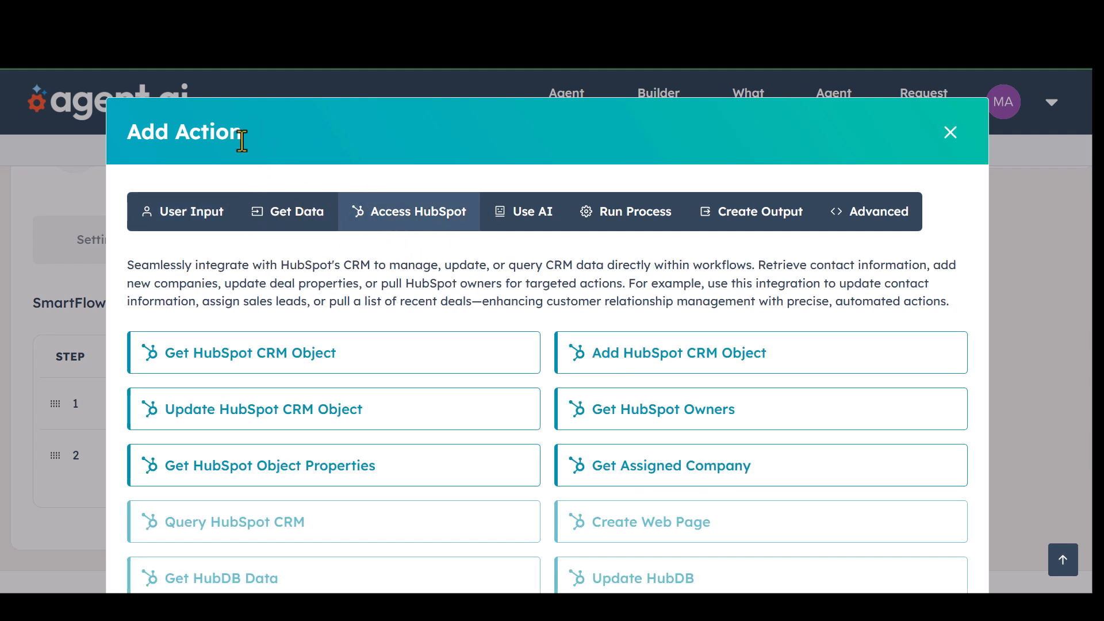
scroll(357, 310, "down", 2)
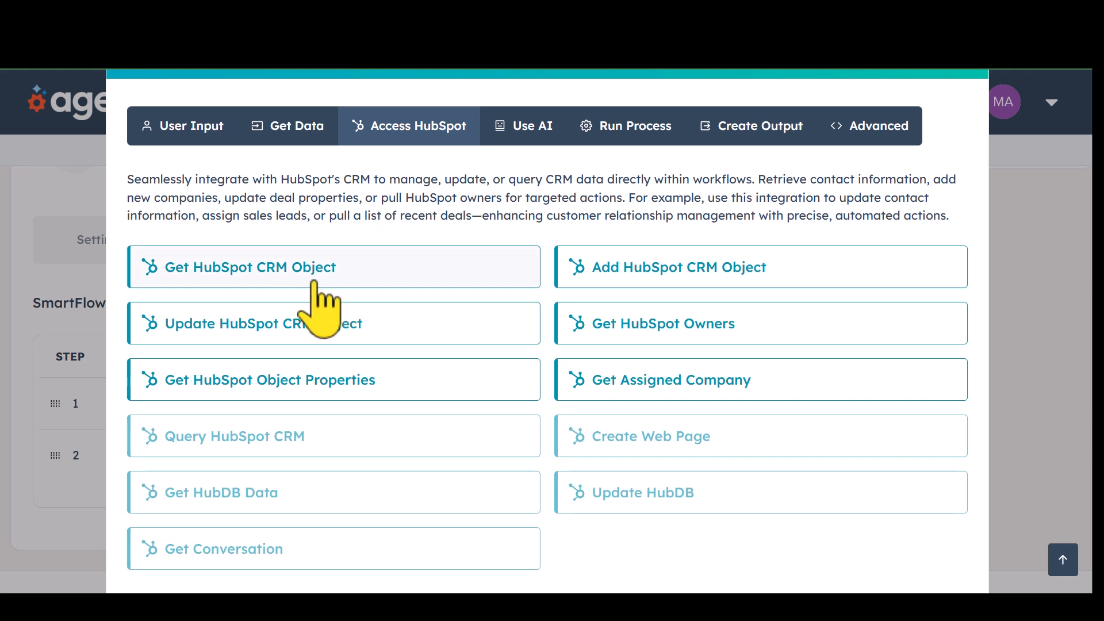
scroll(314, 282, "down", 1)
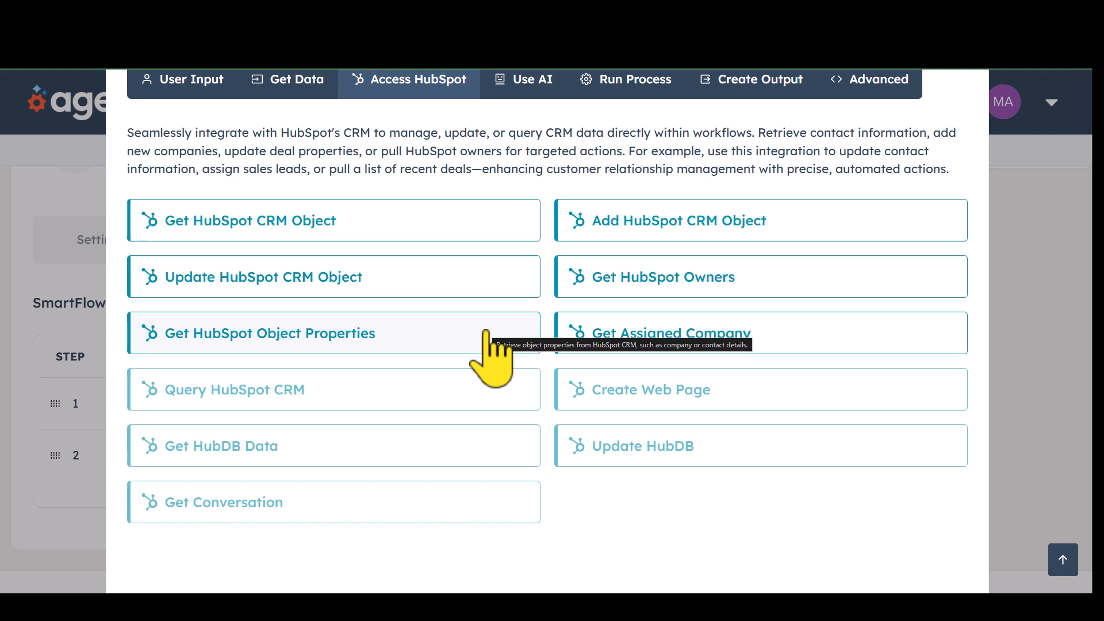
scroll(486, 332, "up", 2)
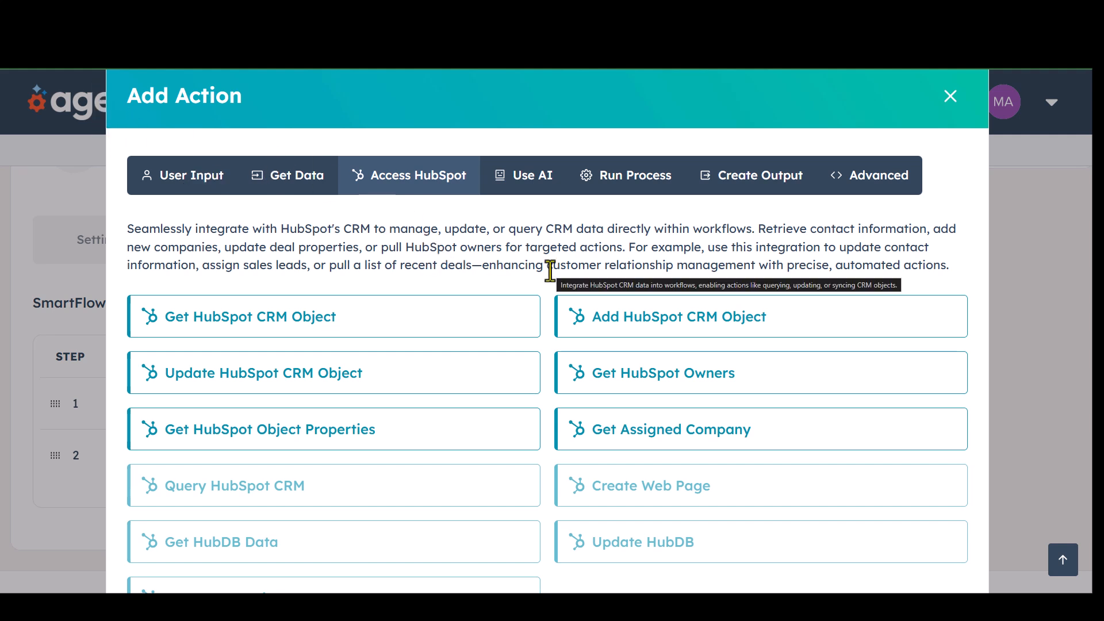
scroll(550, 270, "down", 2)
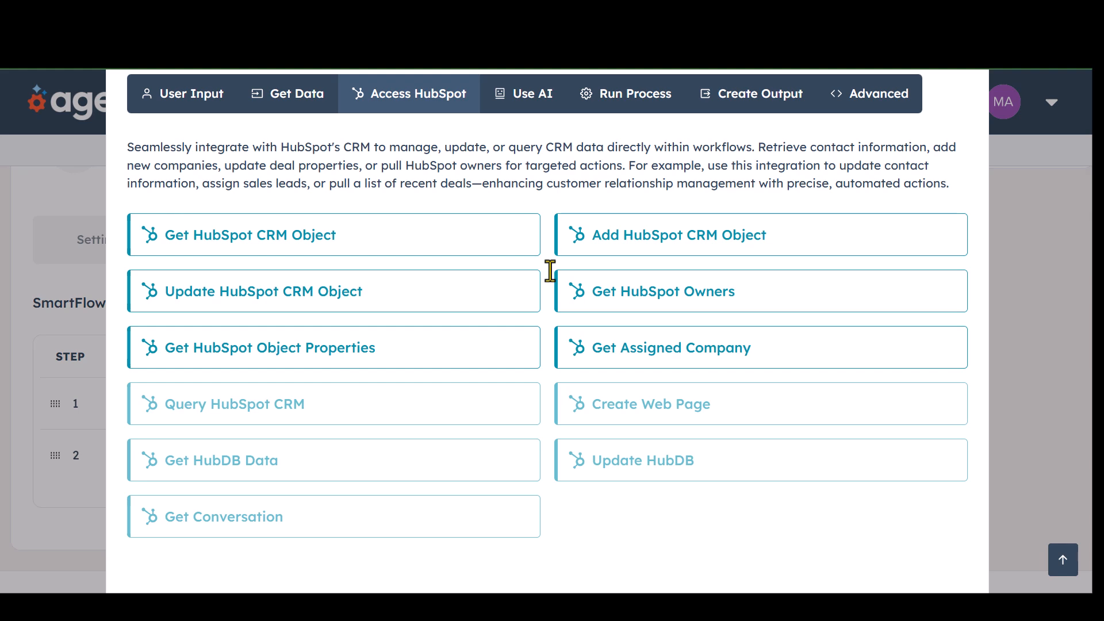
scroll(550, 271, "up", 2)
scroll(660, 414, "down", 3)
scroll(659, 414, "up", 2)
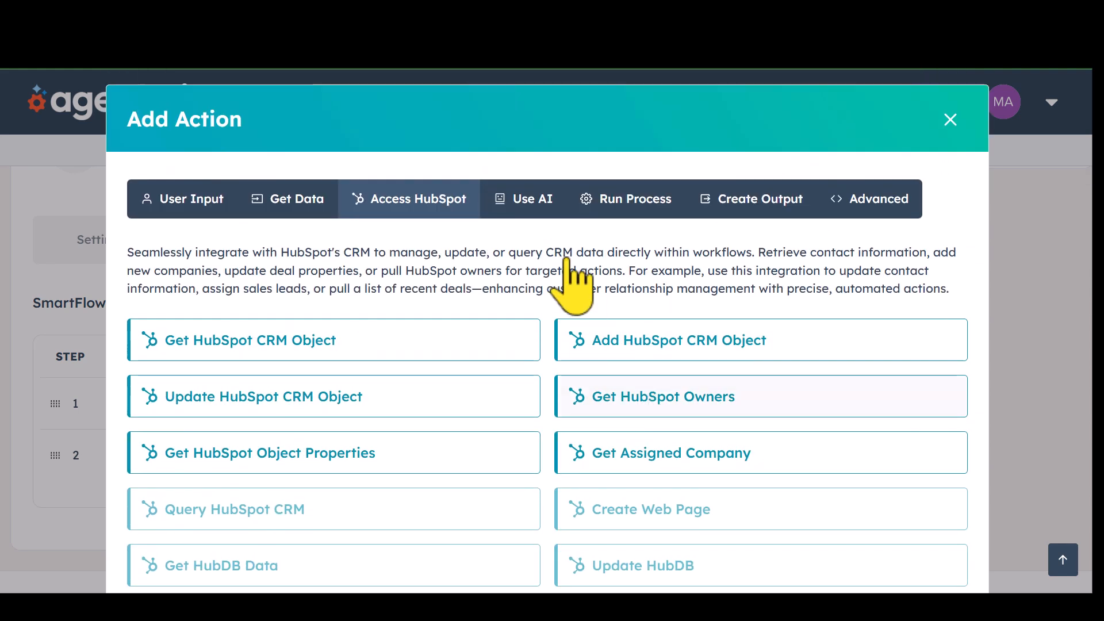
left_click(533, 202)
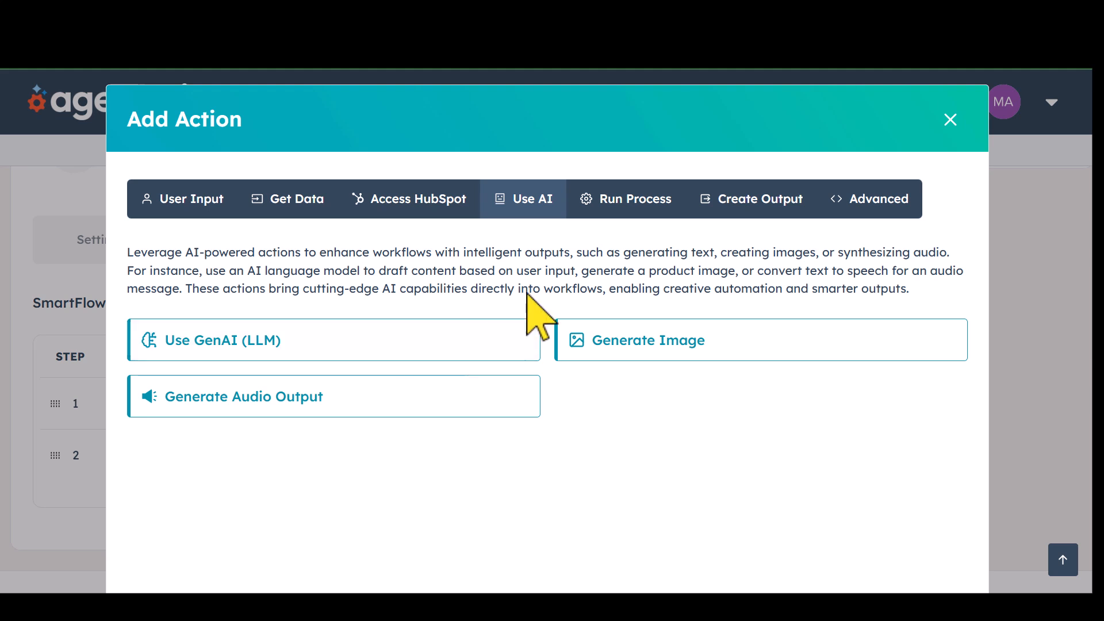
left_click(634, 205)
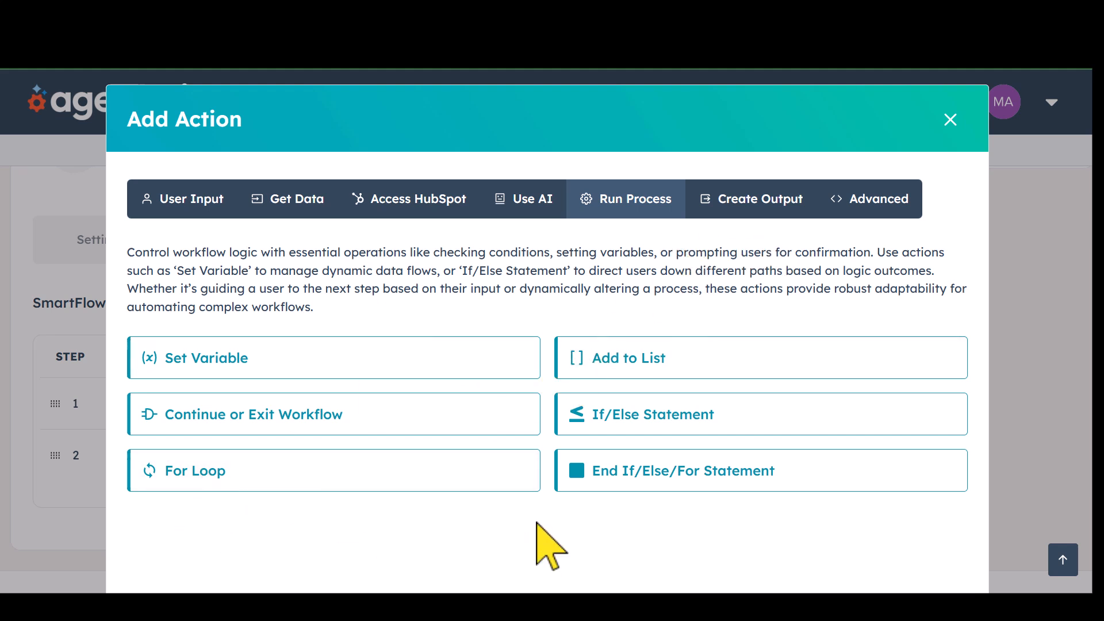
Step: Choose the Show User Output action from Create Output and insert the User_YouTube_Transcription variable as its formatted output
left_click(773, 210)
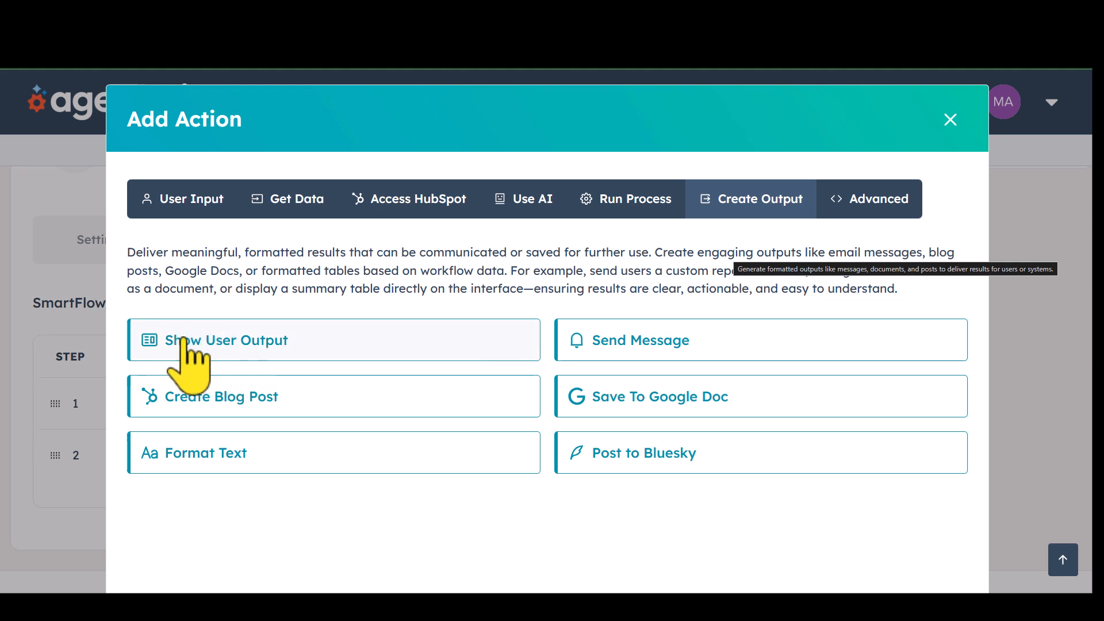
left_click(228, 346)
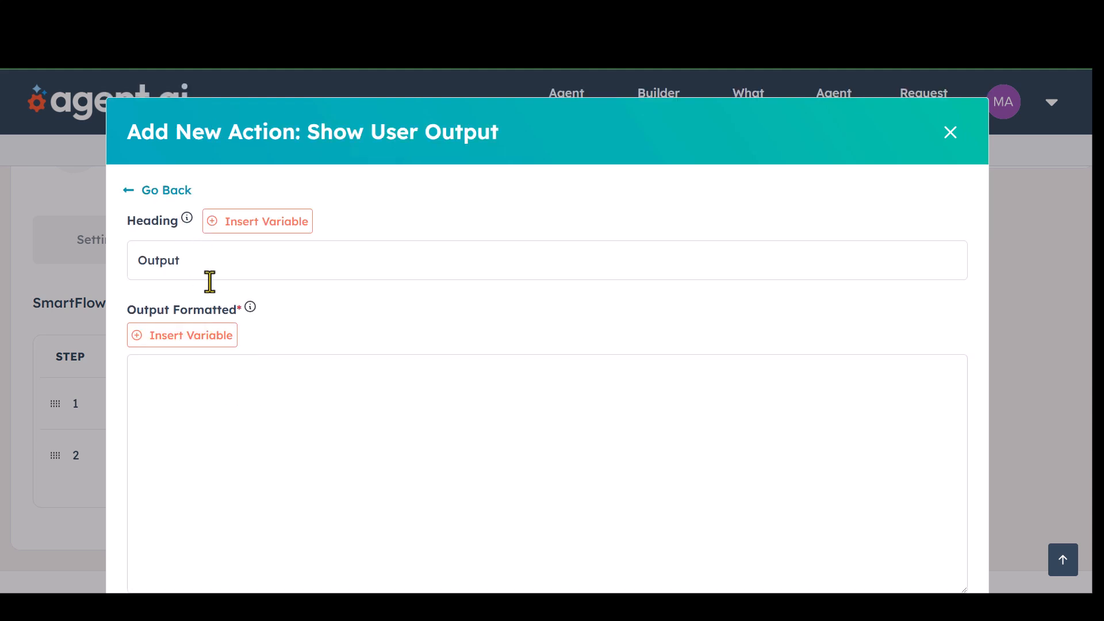
left_click(157, 377)
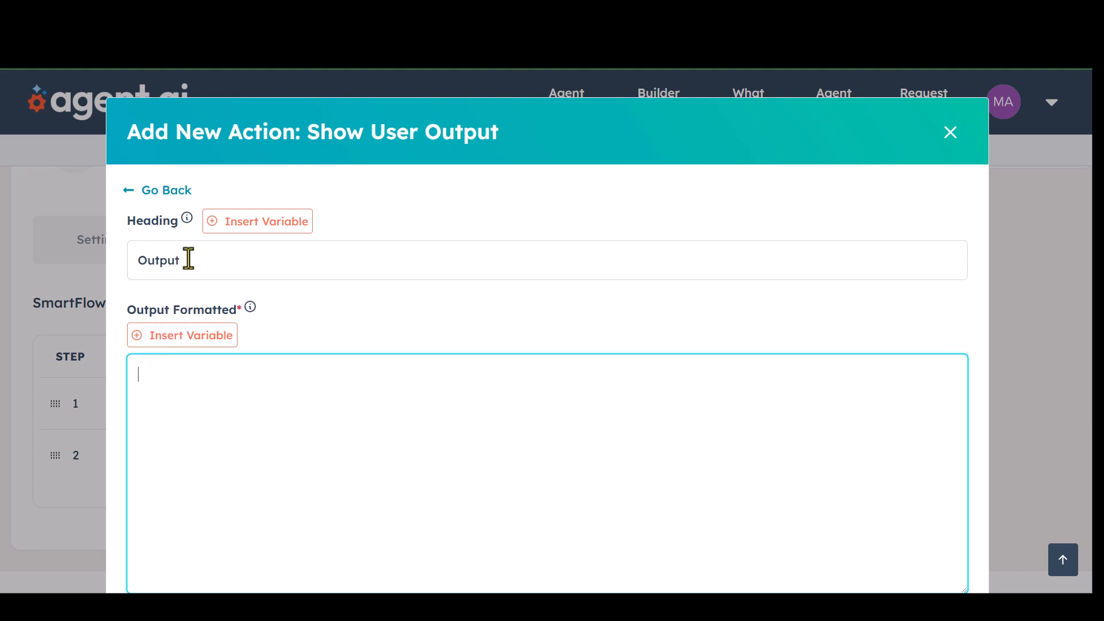
scroll(185, 310, "down", 4)
scroll(185, 320, "up", 2)
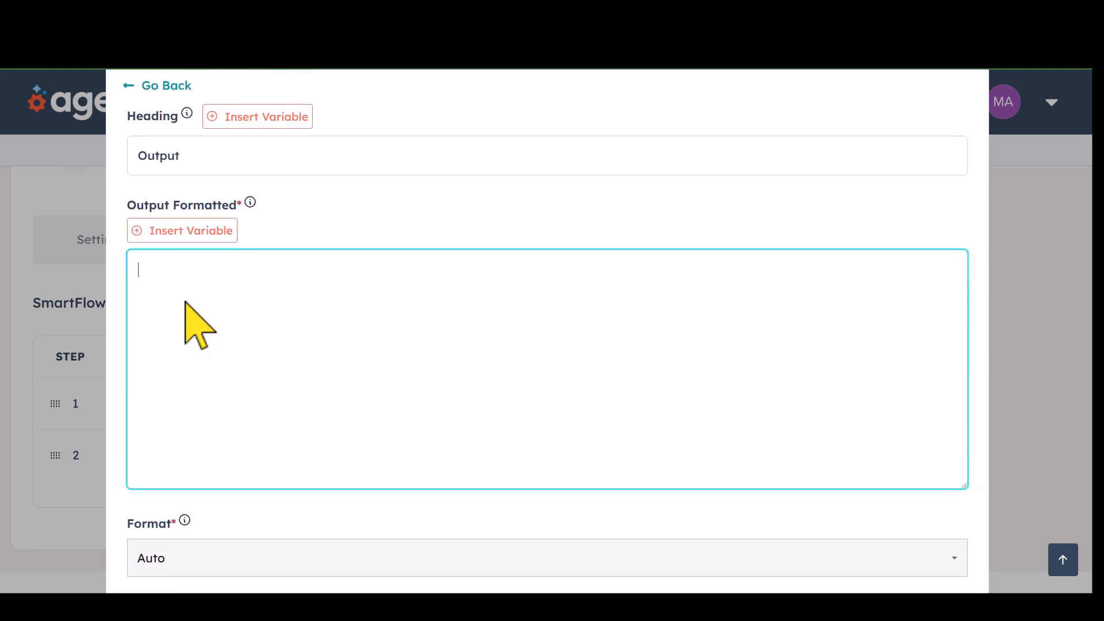
scroll(182, 272, "up", 1)
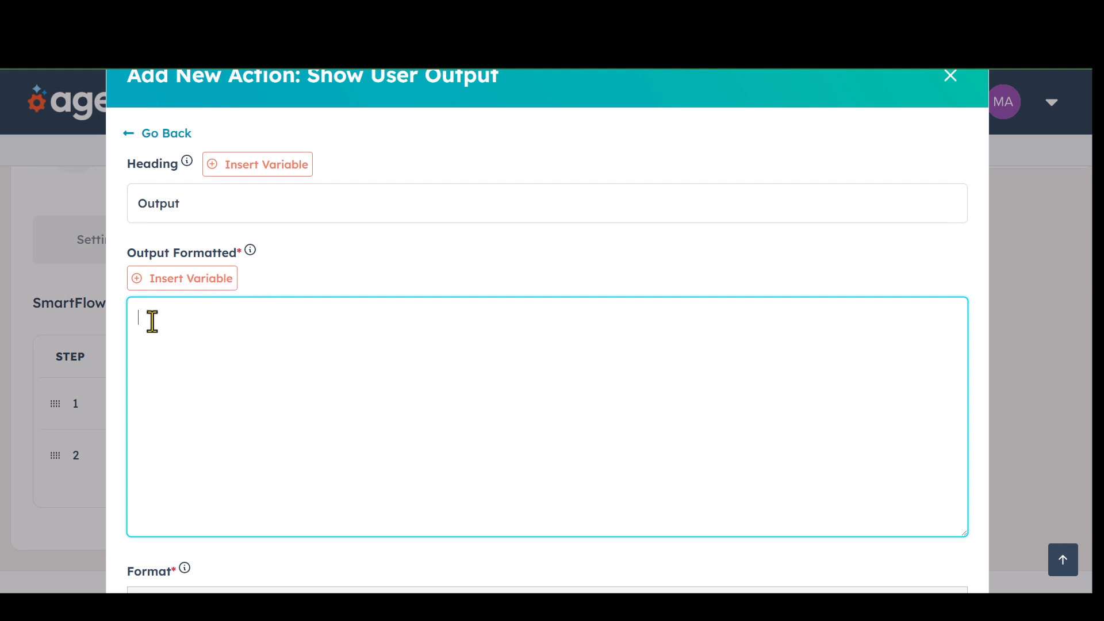
left_click(186, 279)
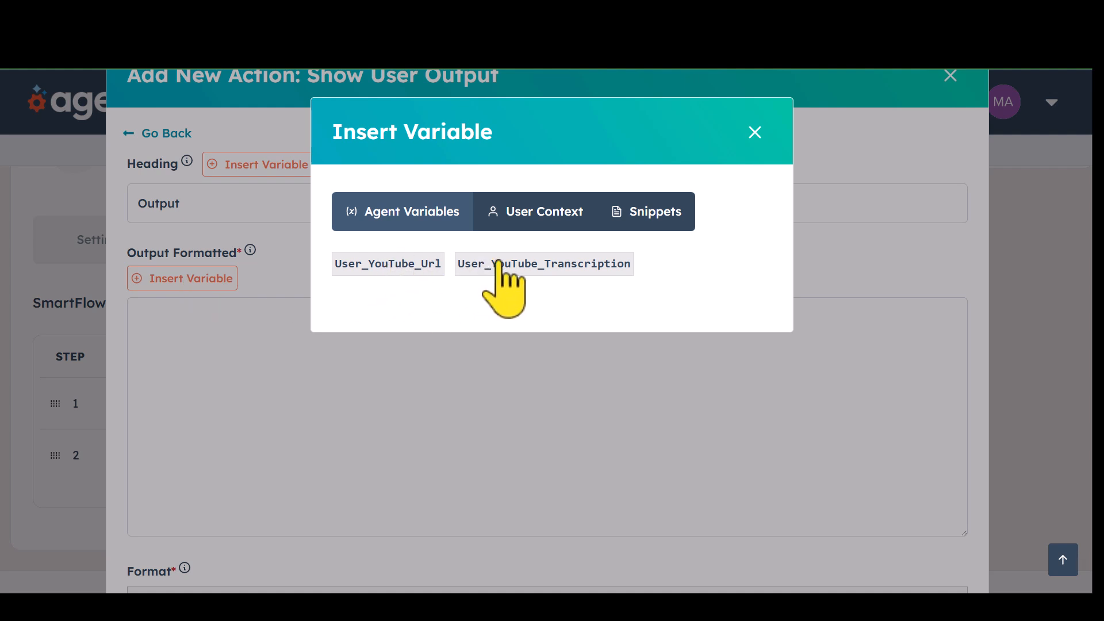
left_click(535, 264)
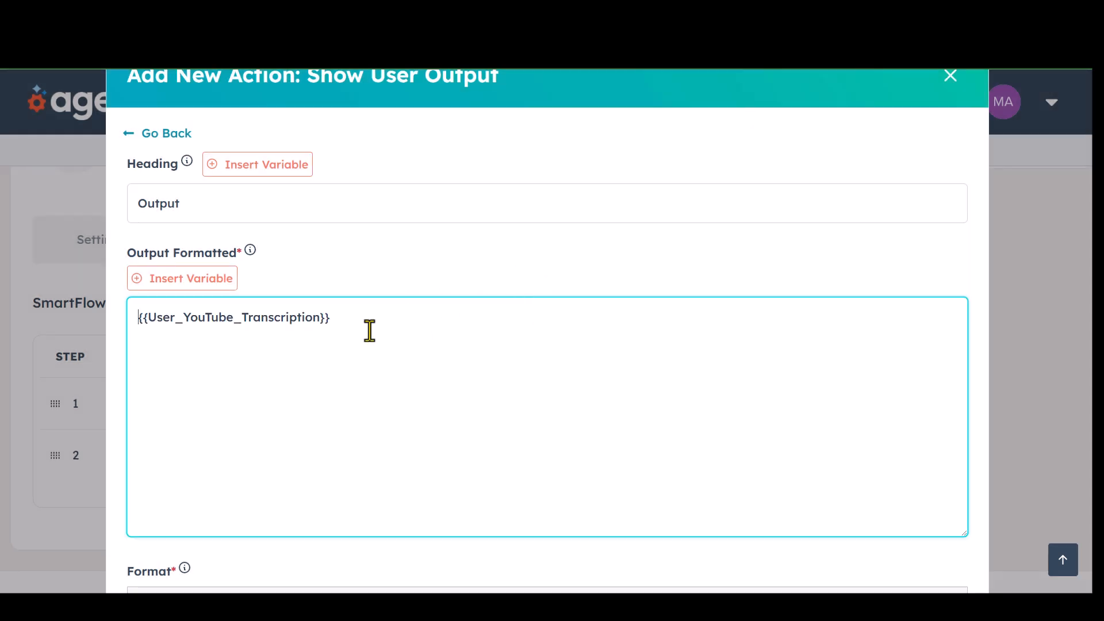
Step: Save the Show User Output action with the heading Output and the Auto format
left_click_drag(122, 243, 240, 257)
left_click(242, 257)
triple_click(241, 257)
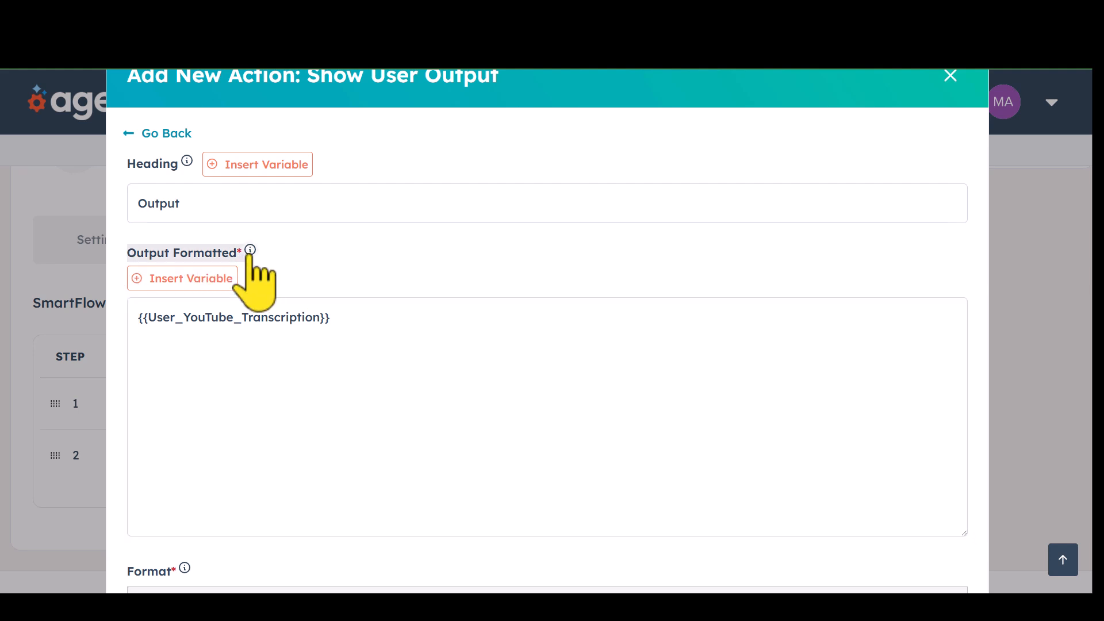
scroll(243, 397, "down", 1)
left_click(212, 196)
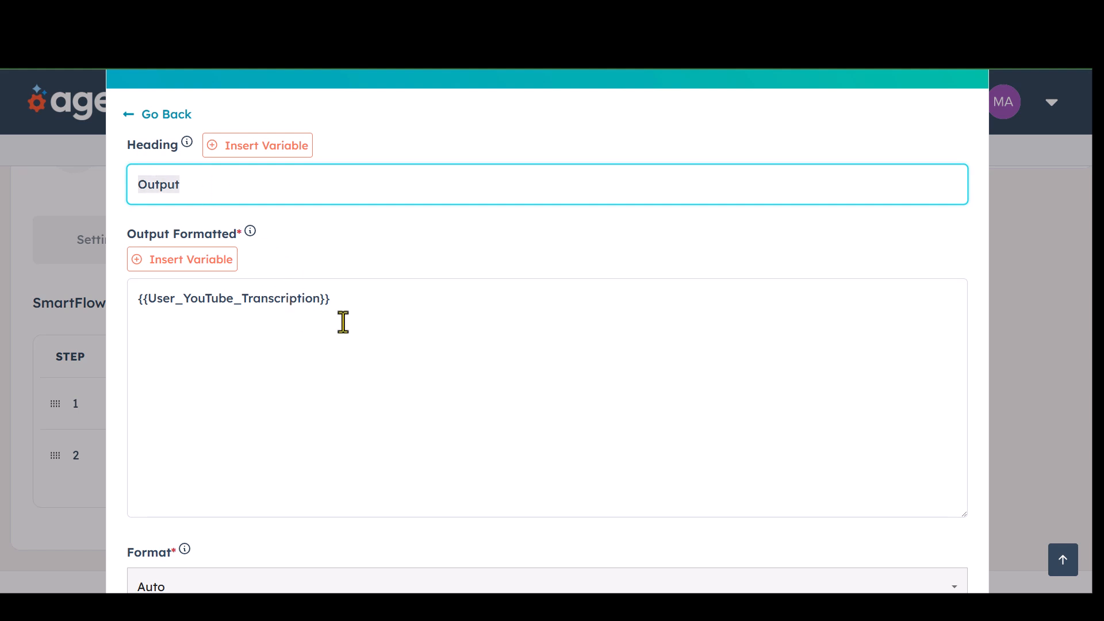
scroll(343, 322, "down", 3)
scroll(294, 249, "up", 2)
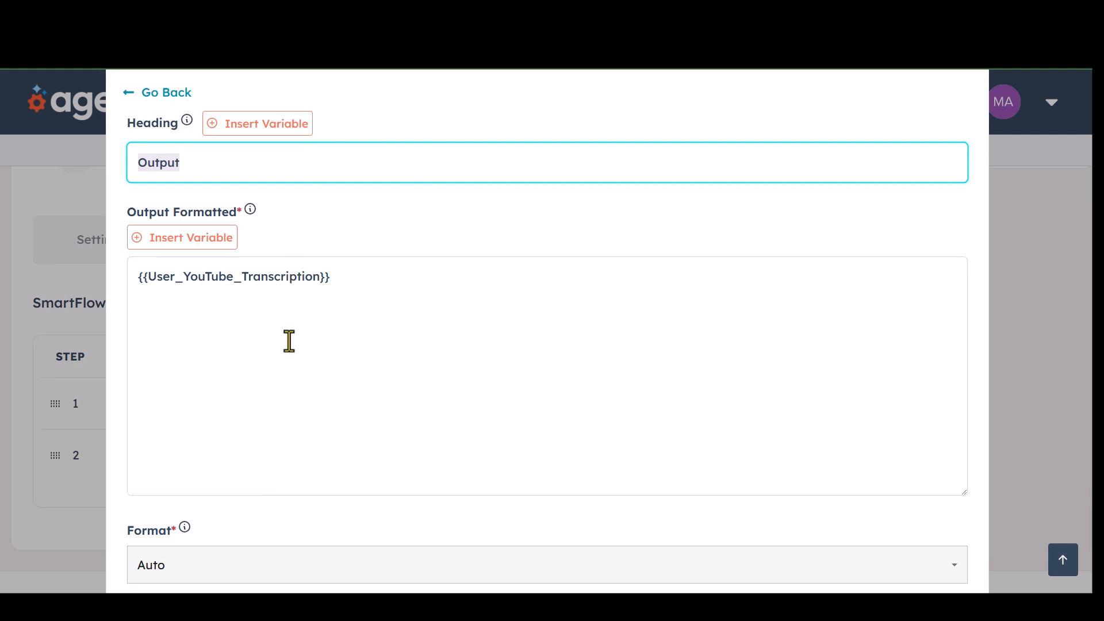
scroll(288, 340, "down", 3)
left_click(319, 540)
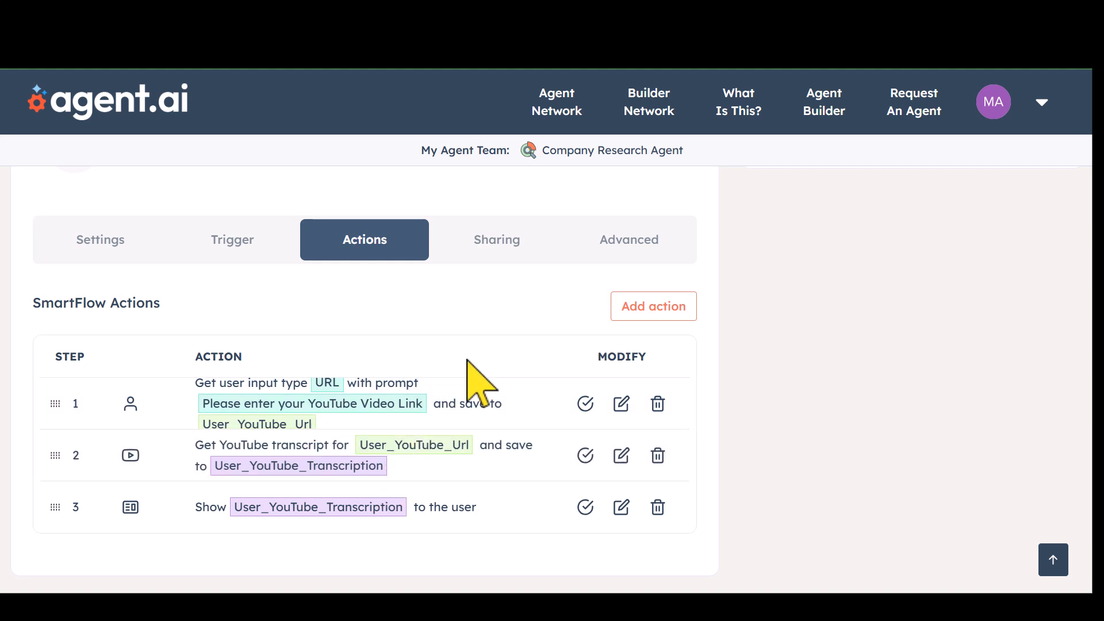
scroll(468, 381, "up", 2)
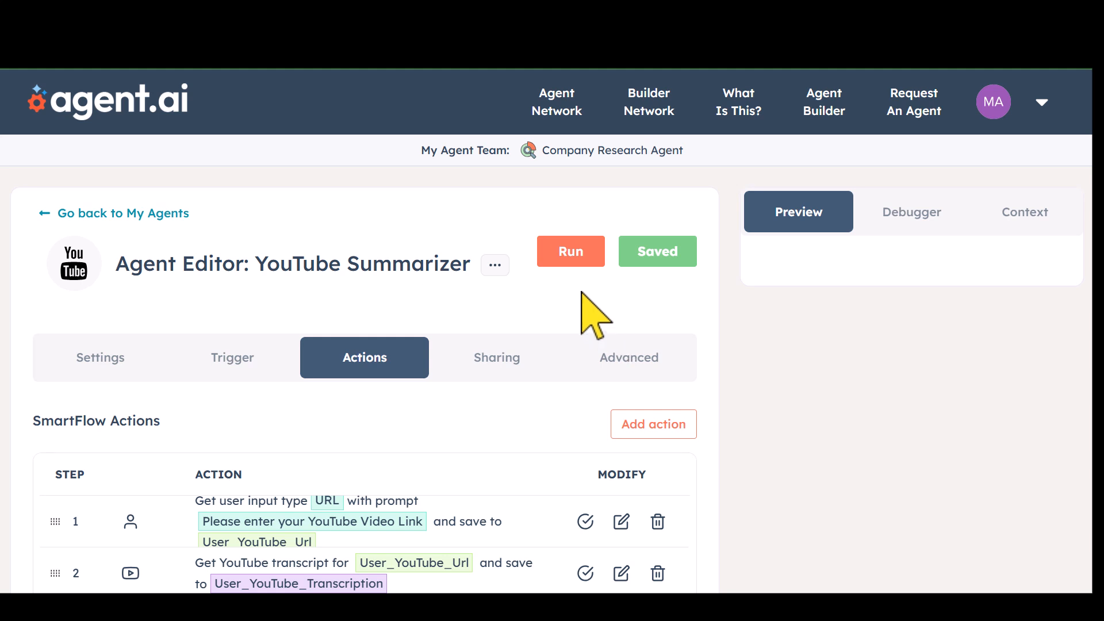
left_click(572, 252)
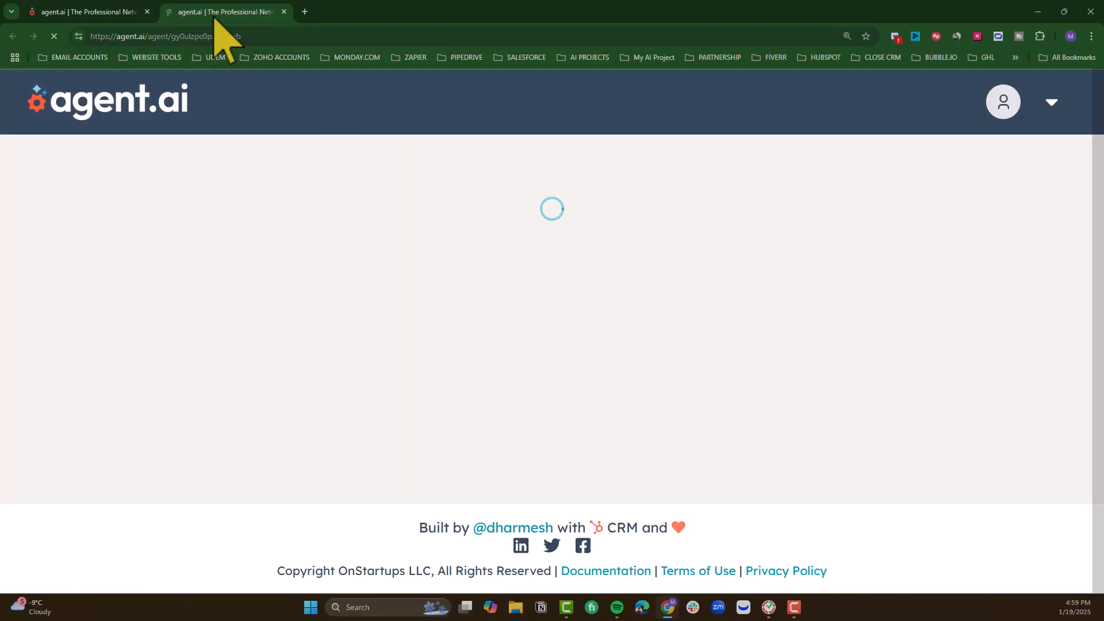
left_click(249, 36)
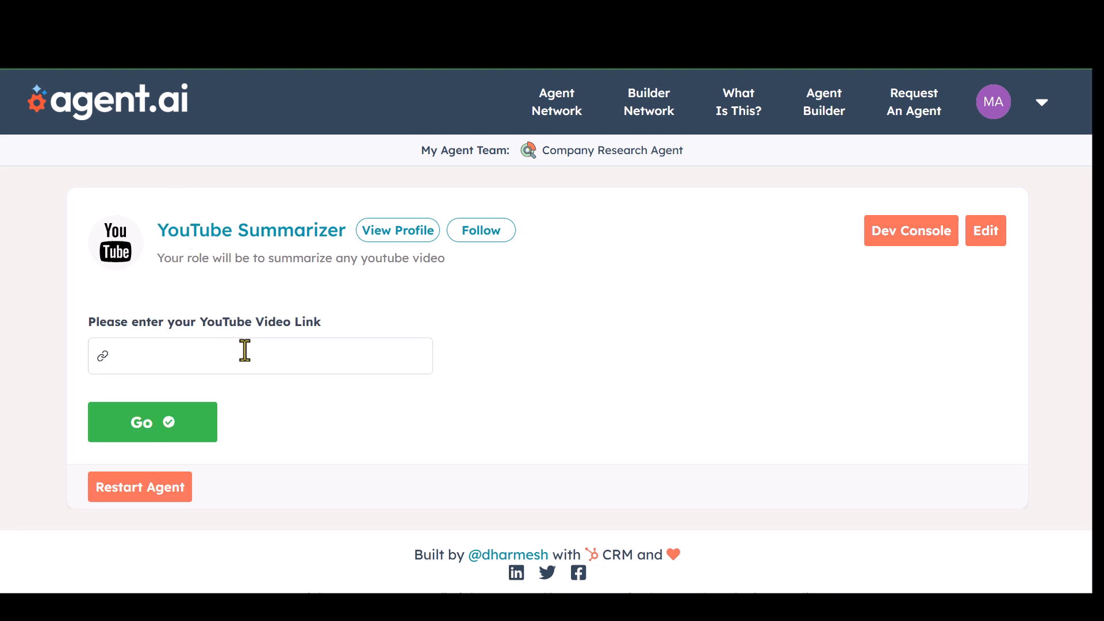
left_click(133, 359)
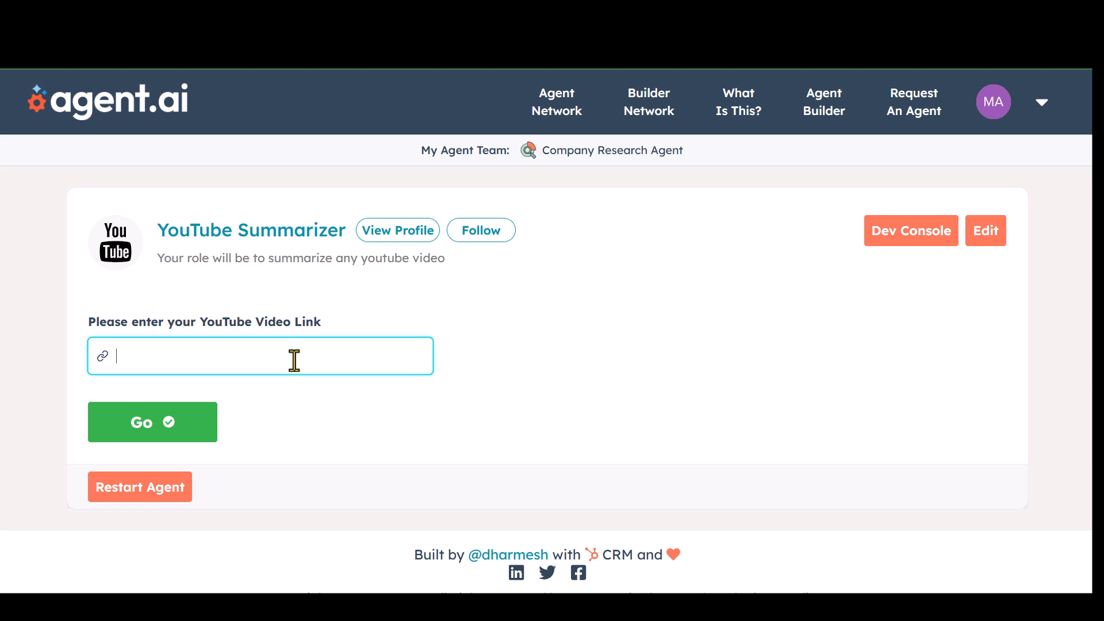
type("https://youtu.be/hPOdWYtJrlE?si=sb0KYKFstKCkv2Su")
left_click(365, 411)
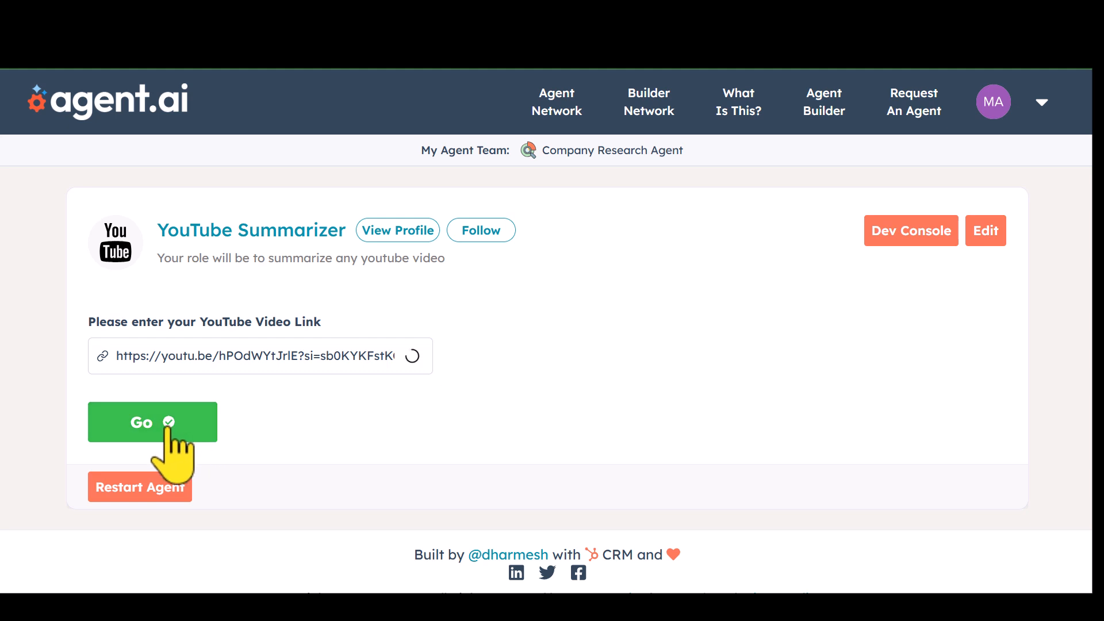
left_click(147, 424)
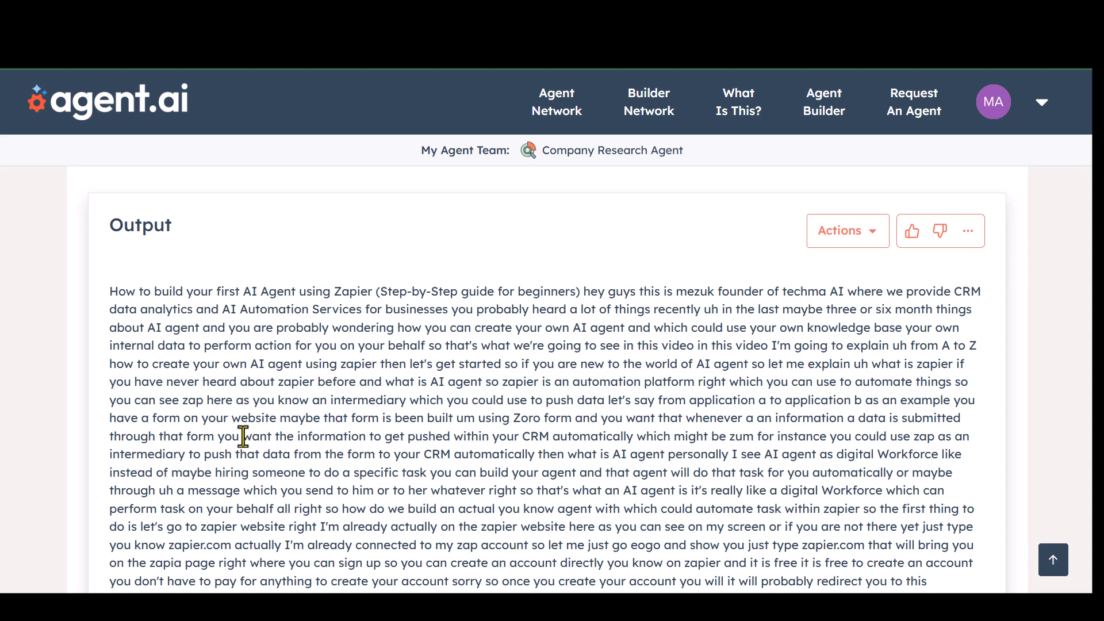
Step: Read through the transcript in the agent's output, down the text and back to the video link
scroll(268, 353, "up", 3)
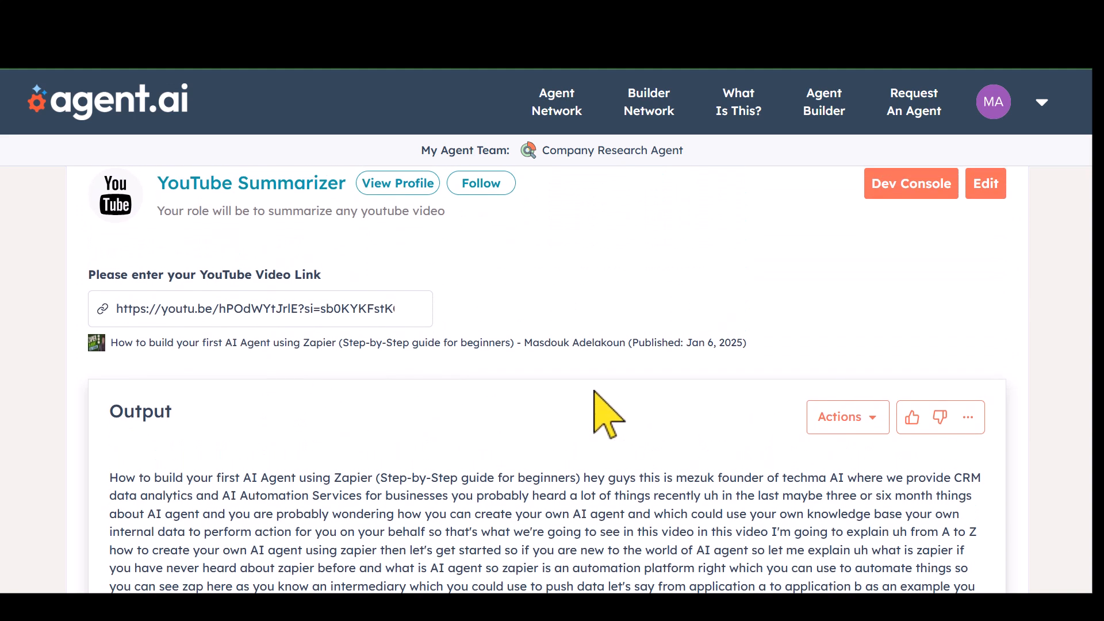
scroll(592, 406, "down", 10)
scroll(592, 382, "down", 20)
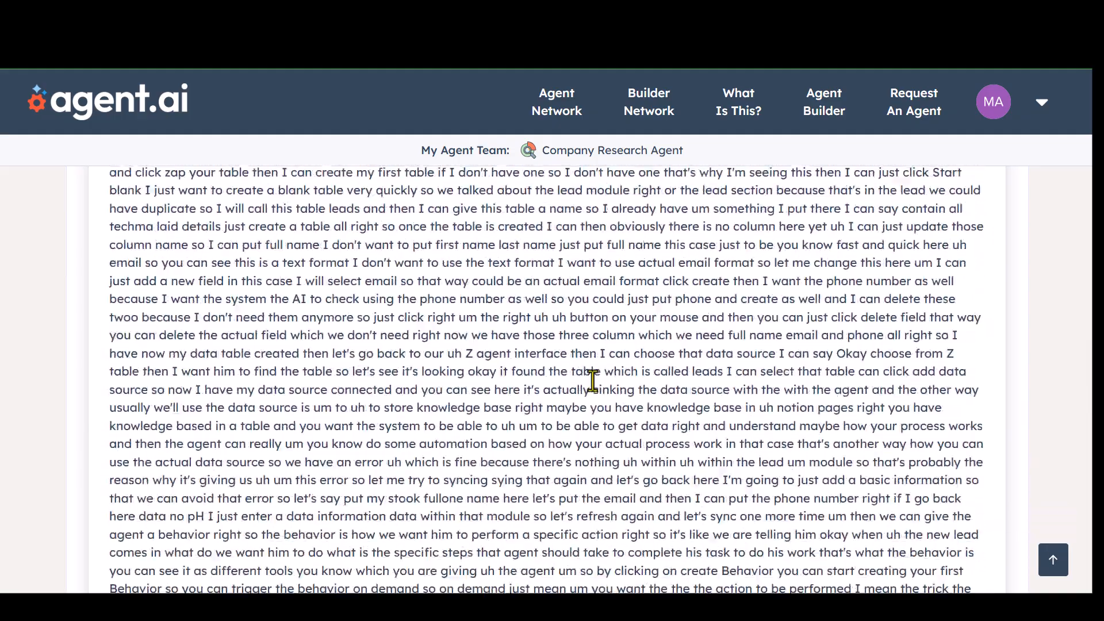
scroll(592, 381, "up", 20)
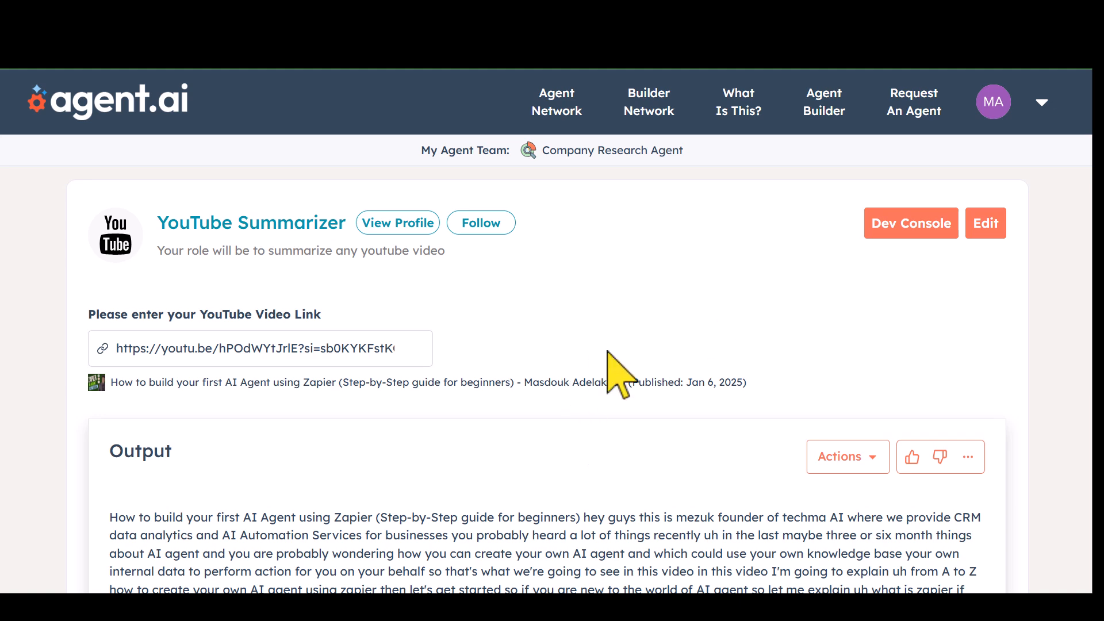
Step: Open the agent's Dev Console and examine the debug details of the Get User Input step
left_click(910, 225)
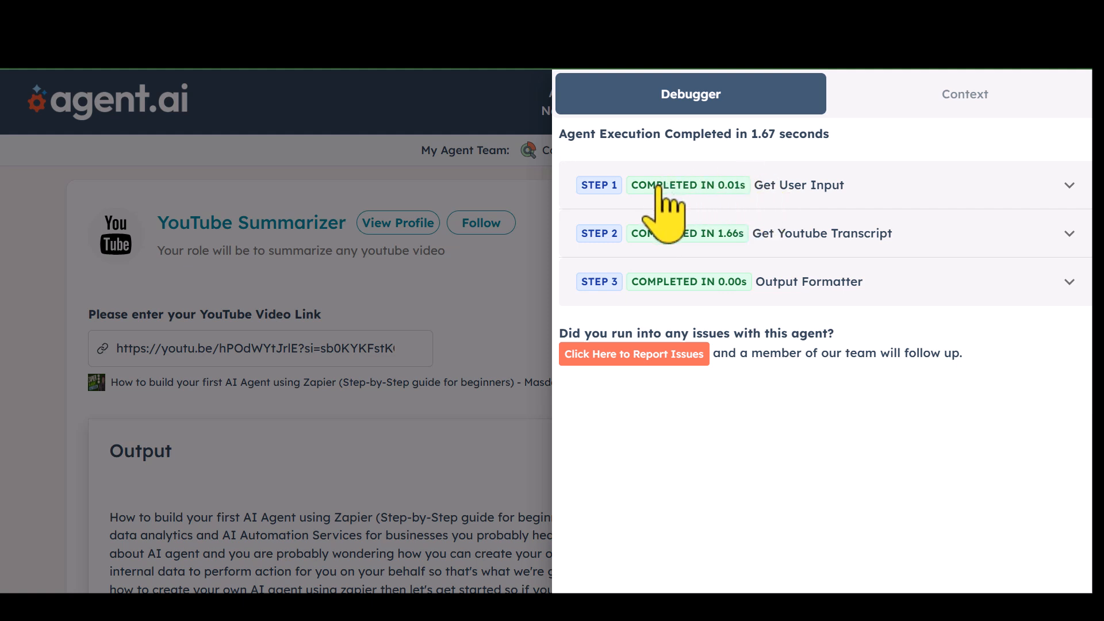
left_click(786, 185)
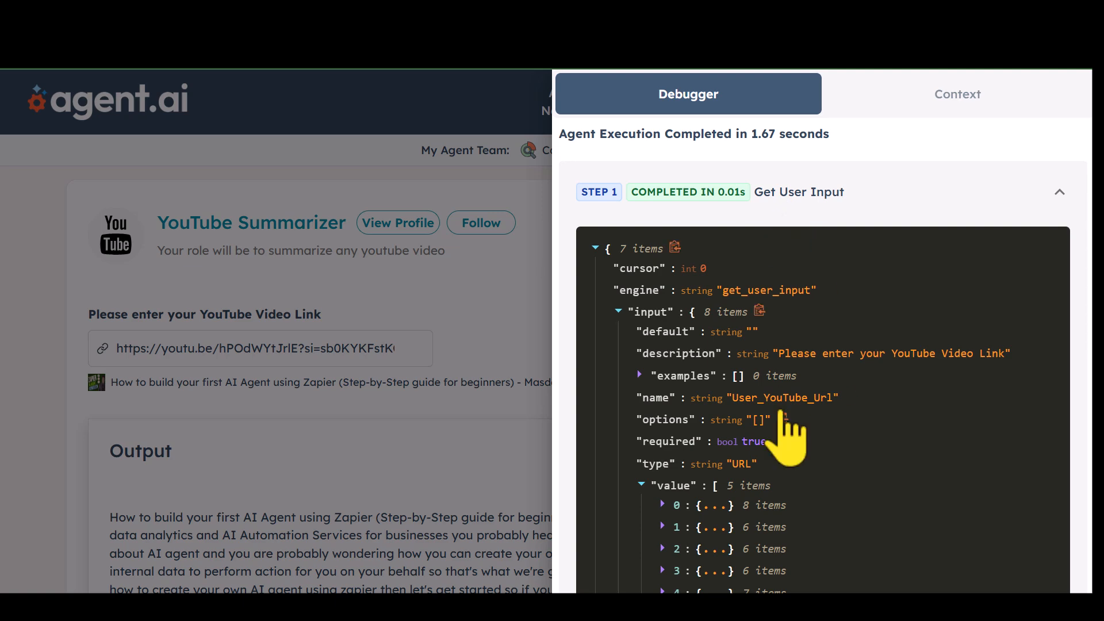
scroll(787, 425, "down", 5)
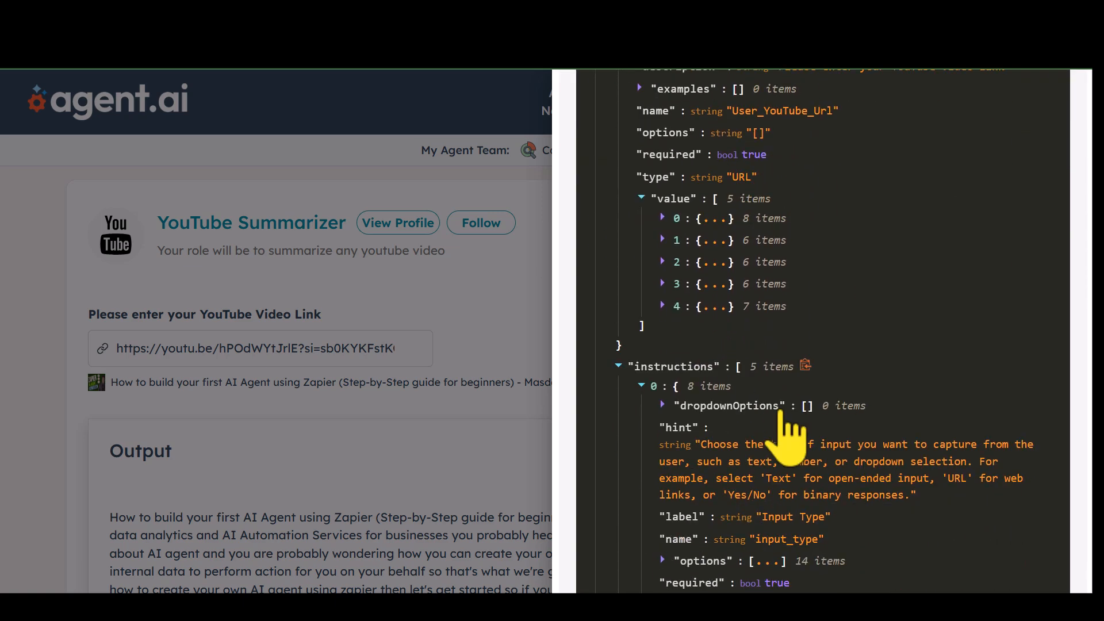
scroll(782, 414, "down", 2)
scroll(782, 414, "up", 4)
scroll(782, 414, "down", 9)
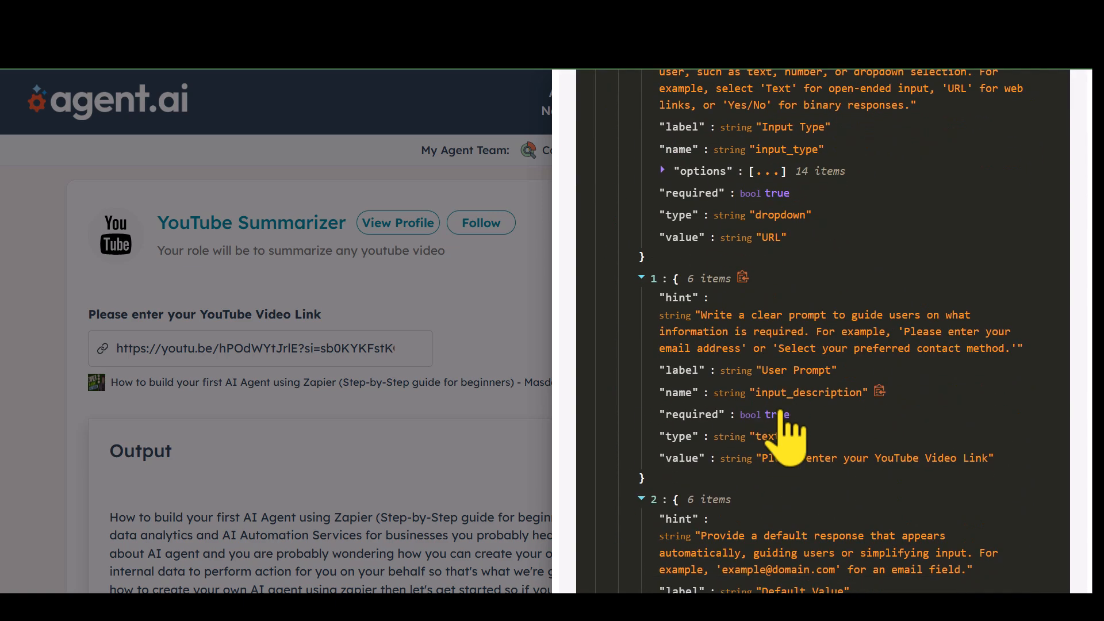
scroll(782, 428, "down", 3)
scroll(787, 431, "up", 15)
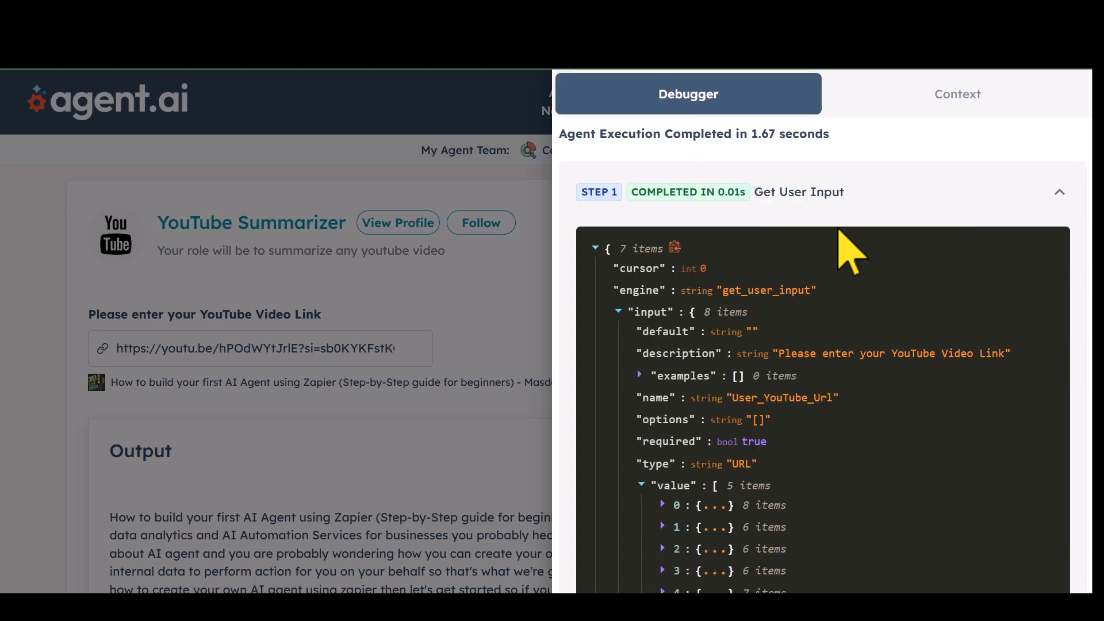
Step: Examine the Get Youtube Transcript step's metadata, output variable and response in the debugger, and collapse its details
left_click(844, 210)
left_click(790, 236)
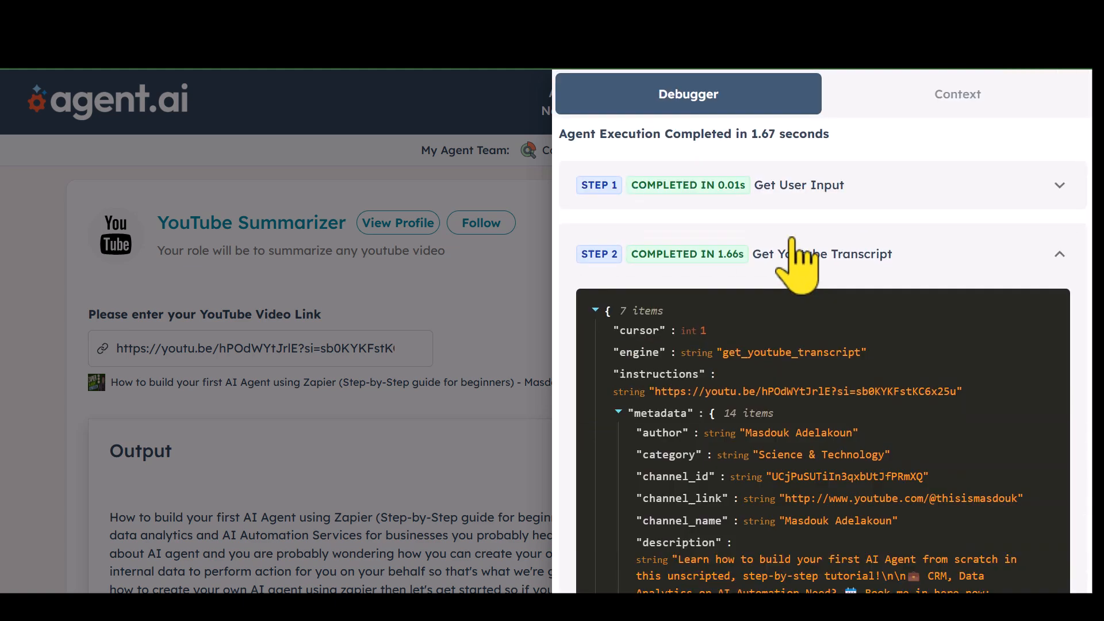
scroll(781, 383, "down", 10)
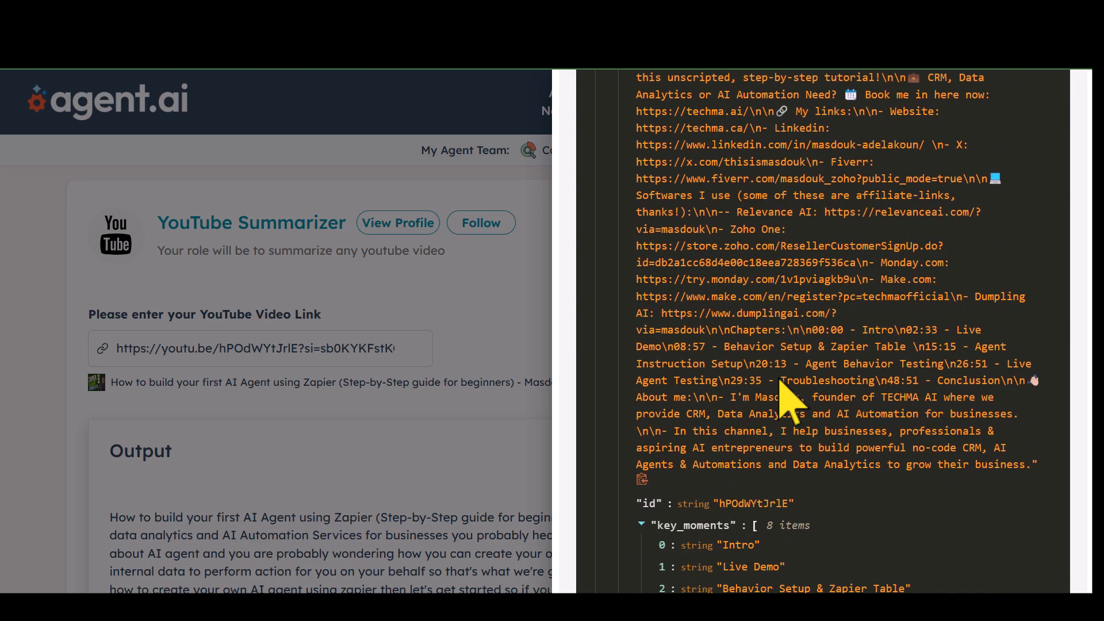
scroll(780, 382, "down", 10)
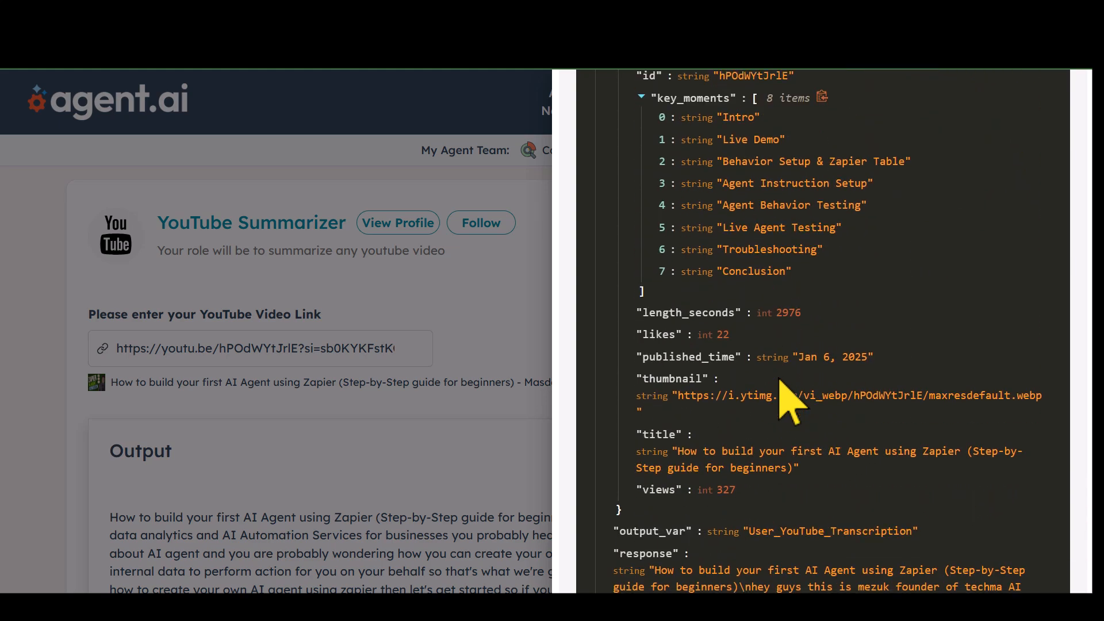
scroll(781, 382, "down", 8)
scroll(781, 383, "up", 2)
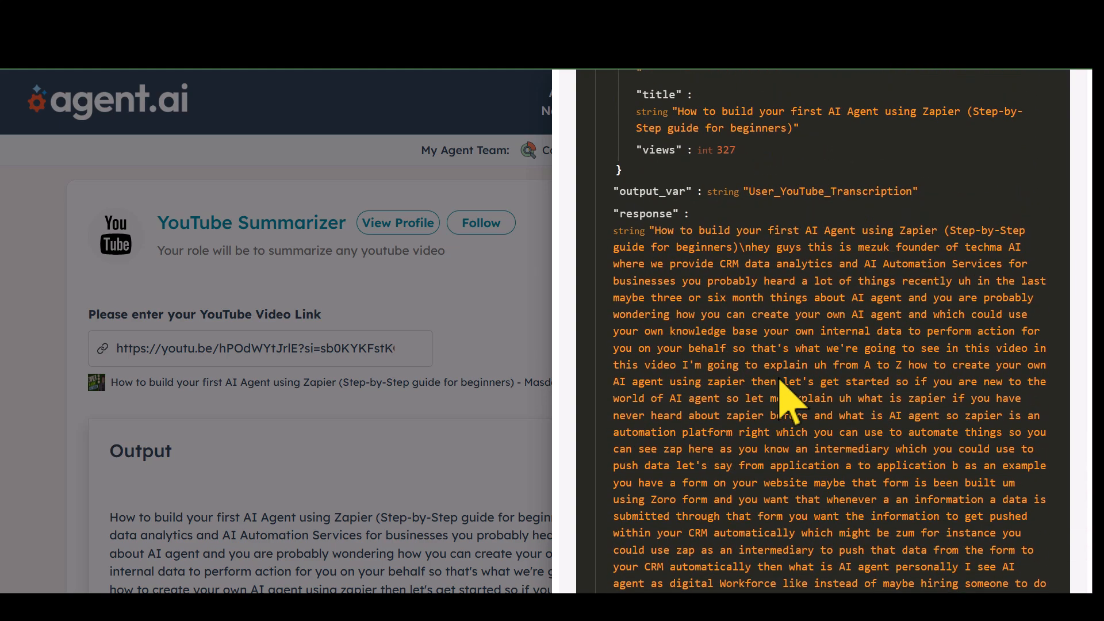
scroll(781, 382, "down", 2)
scroll(780, 382, "up", 15)
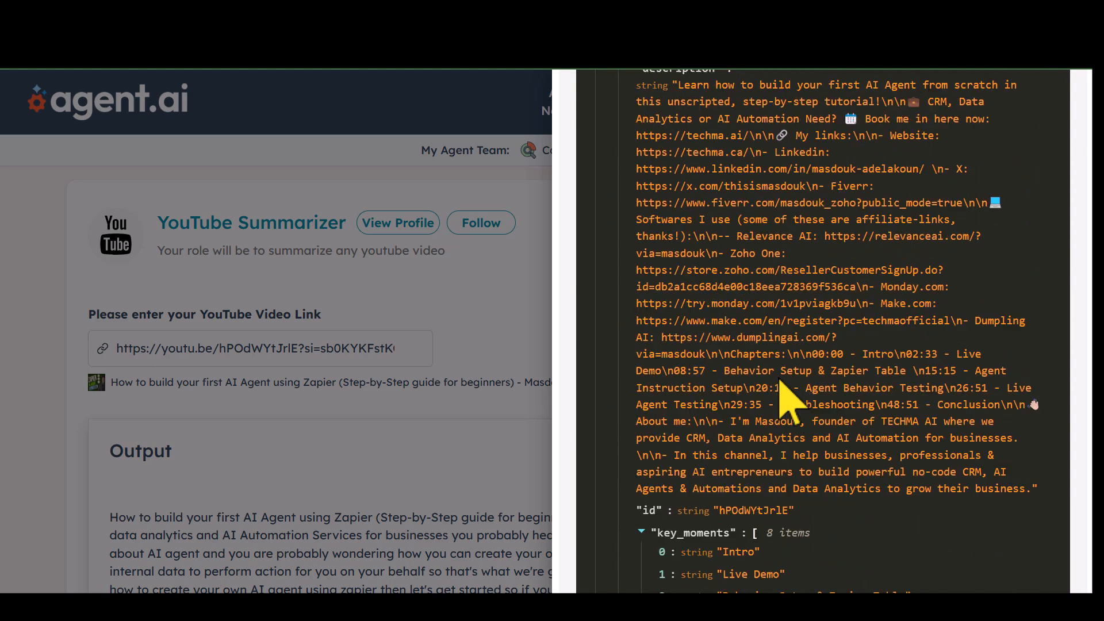
left_click(930, 256)
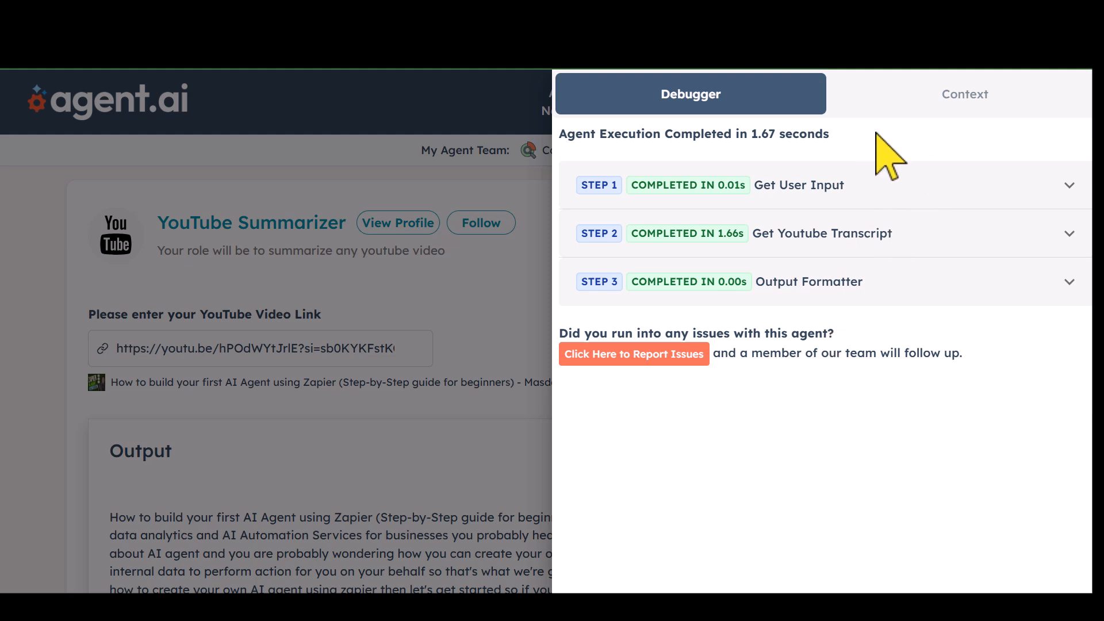
Step: Inspect the run's context variables, expanding the rid and User_YouTube_Transcription entries
left_click(965, 95)
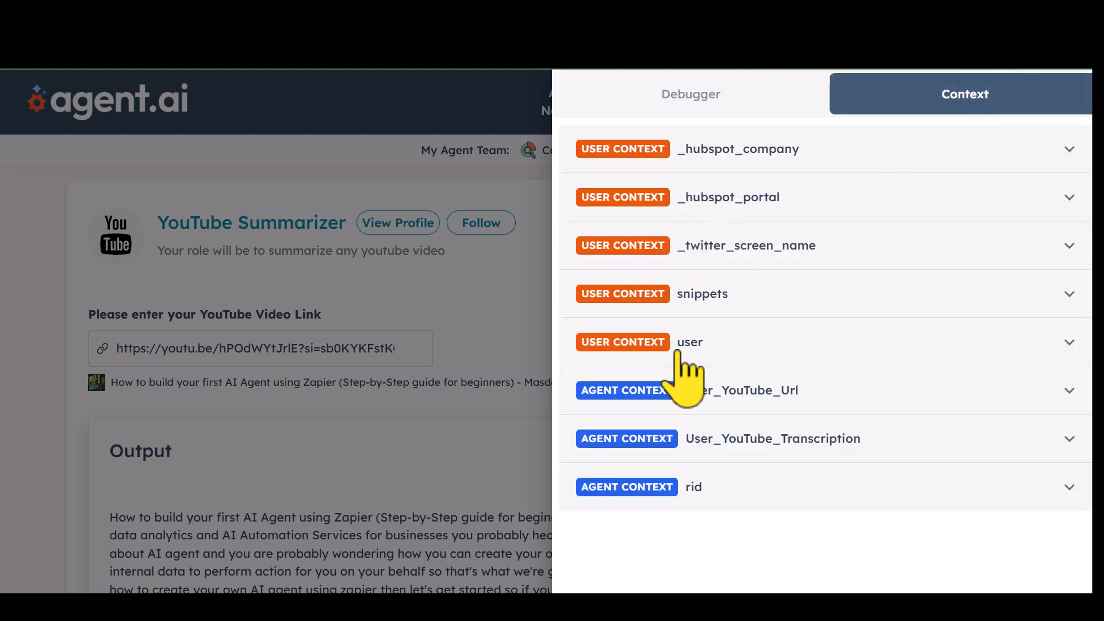
left_click(731, 489)
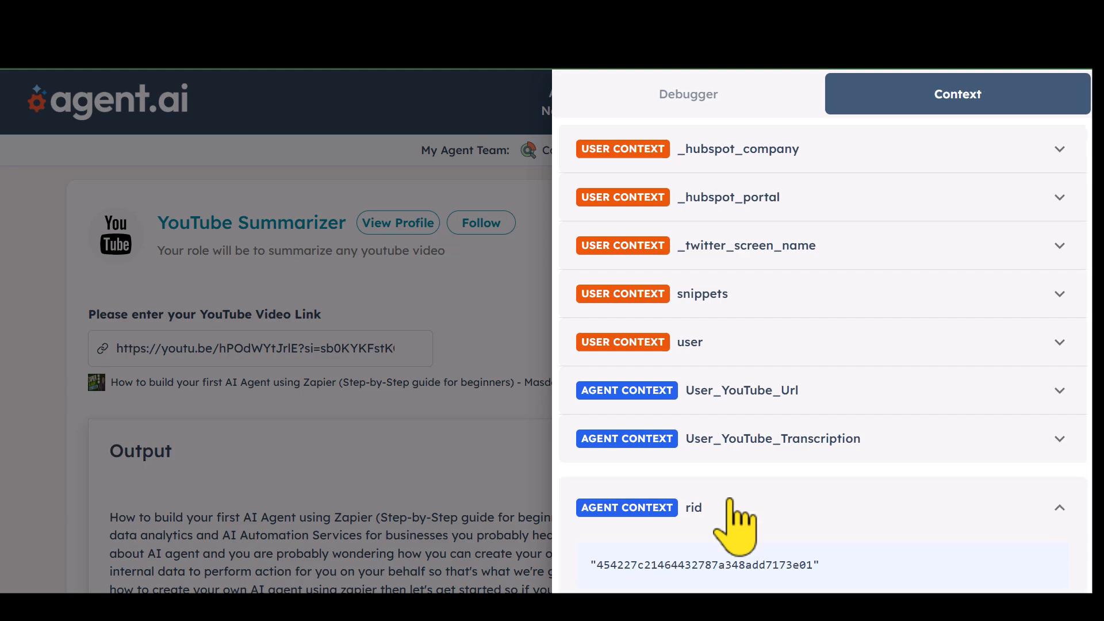
left_click(786, 457)
scroll(739, 514, "down", 5)
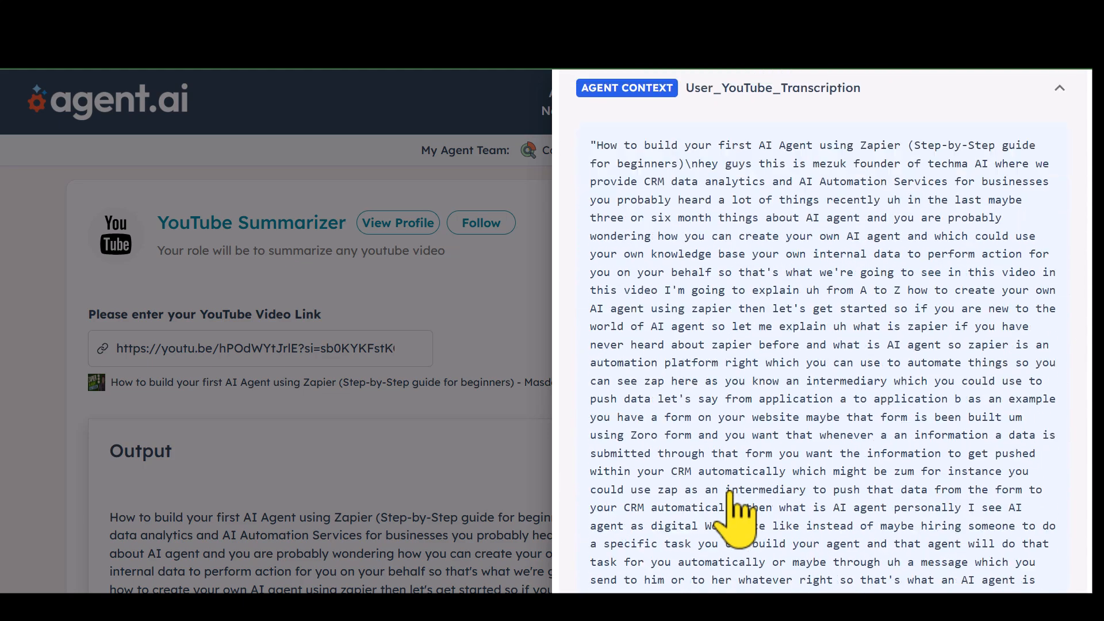
scroll(736, 520, "up", 5)
left_click(685, 112)
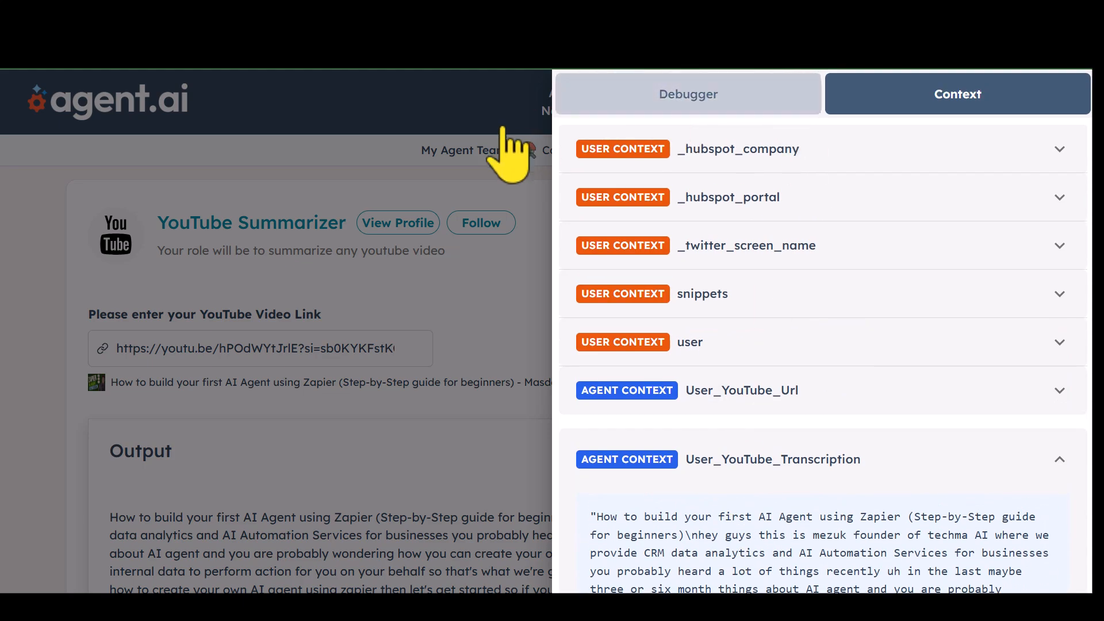
Step: Close the Dev Console and open the YouTube Summarizer's SmartFlow actions for editing
left_click(517, 144)
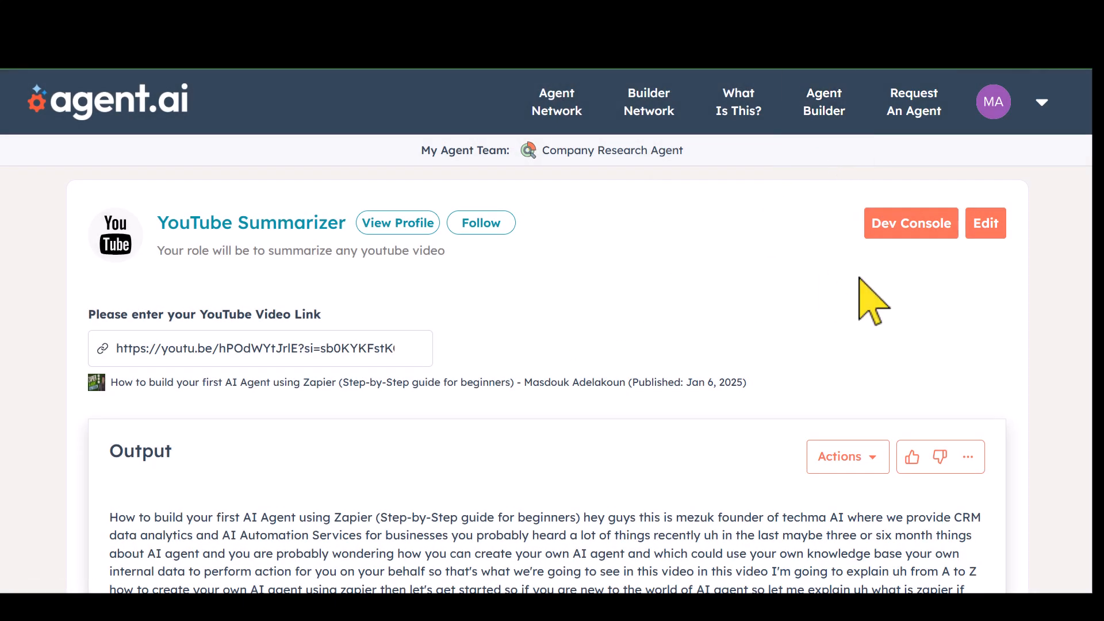
left_click(983, 230)
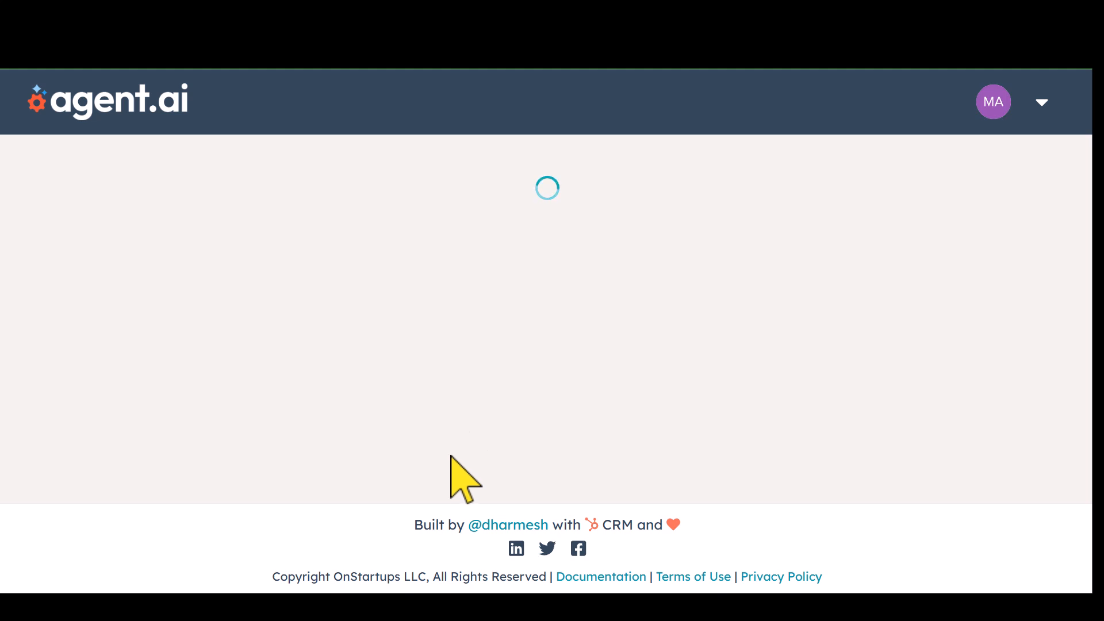
scroll(632, 374, "down", 1)
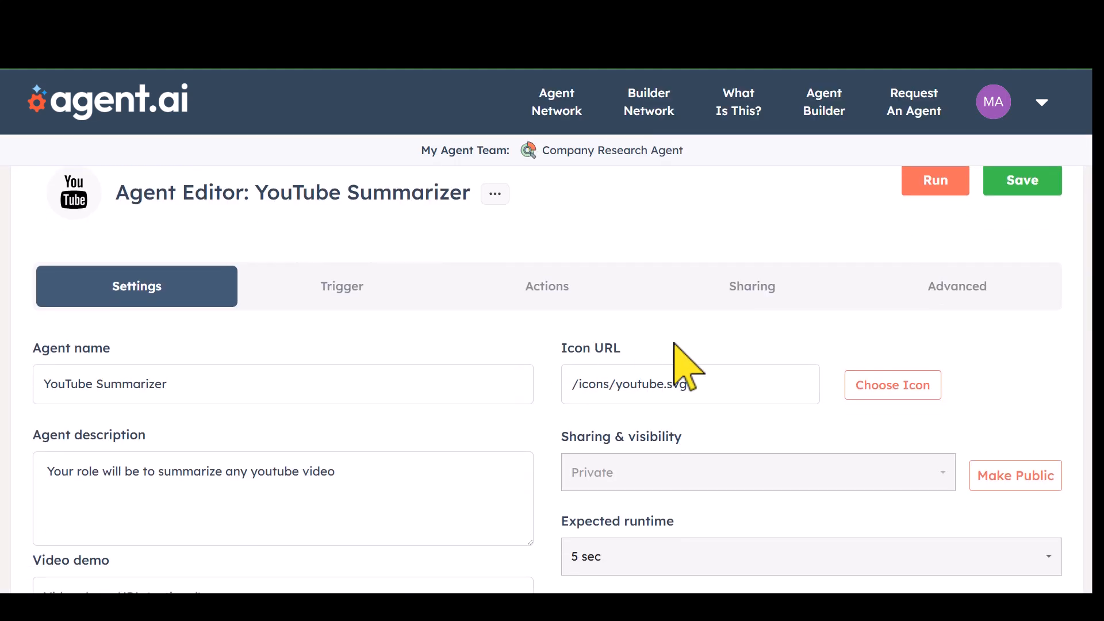
left_click(563, 293)
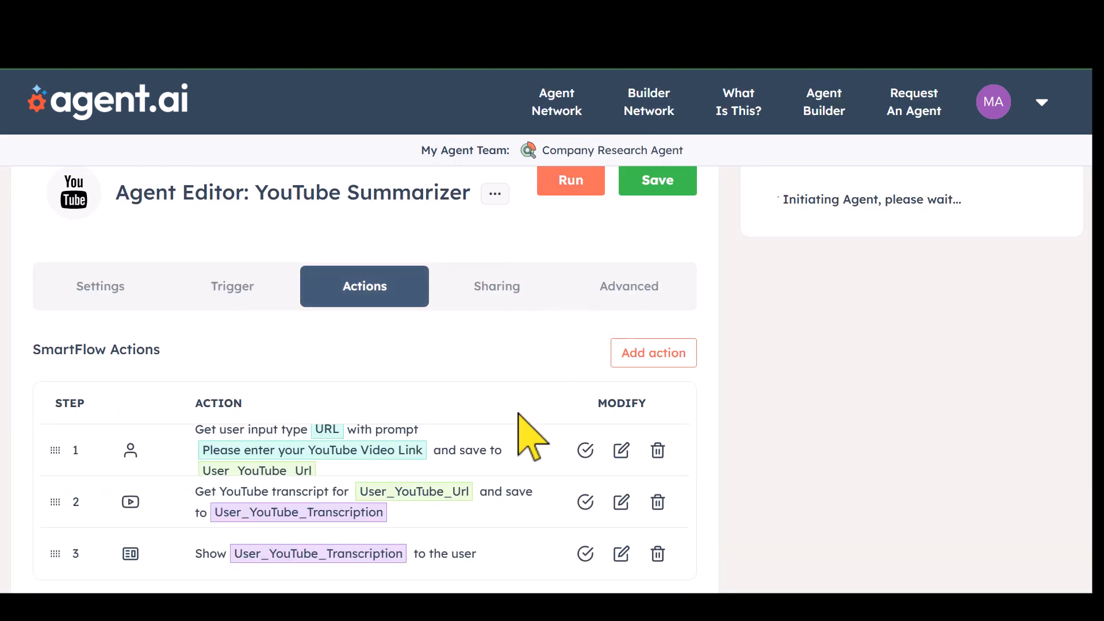
scroll(529, 440, "down", 2)
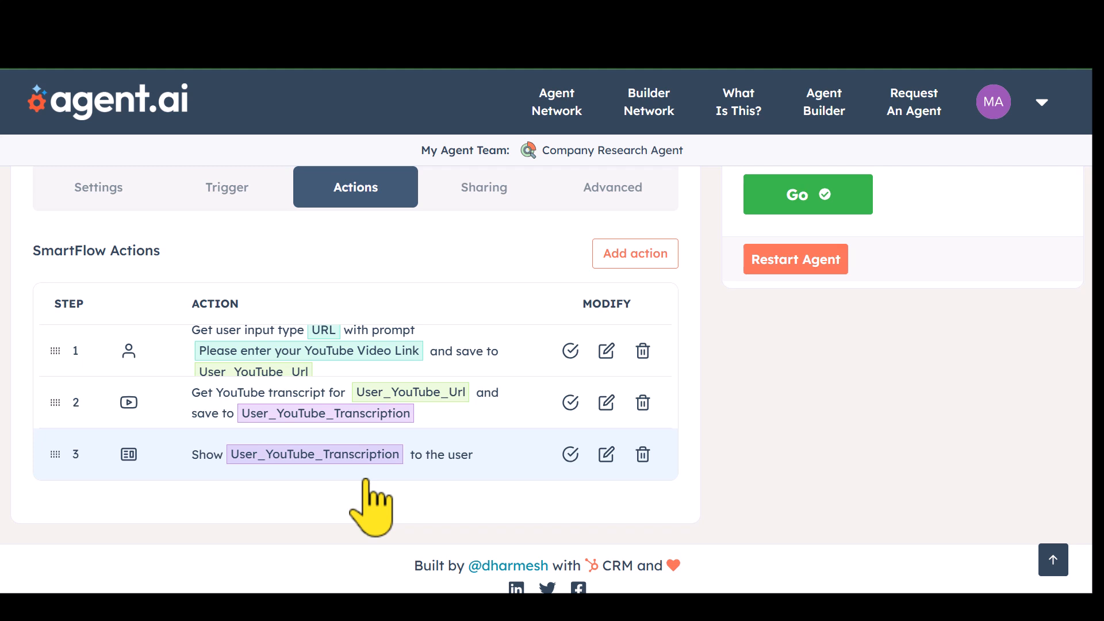
Step: Start a new Use GenAI (LLM) action in the agent's SmartFlow
left_click(635, 254)
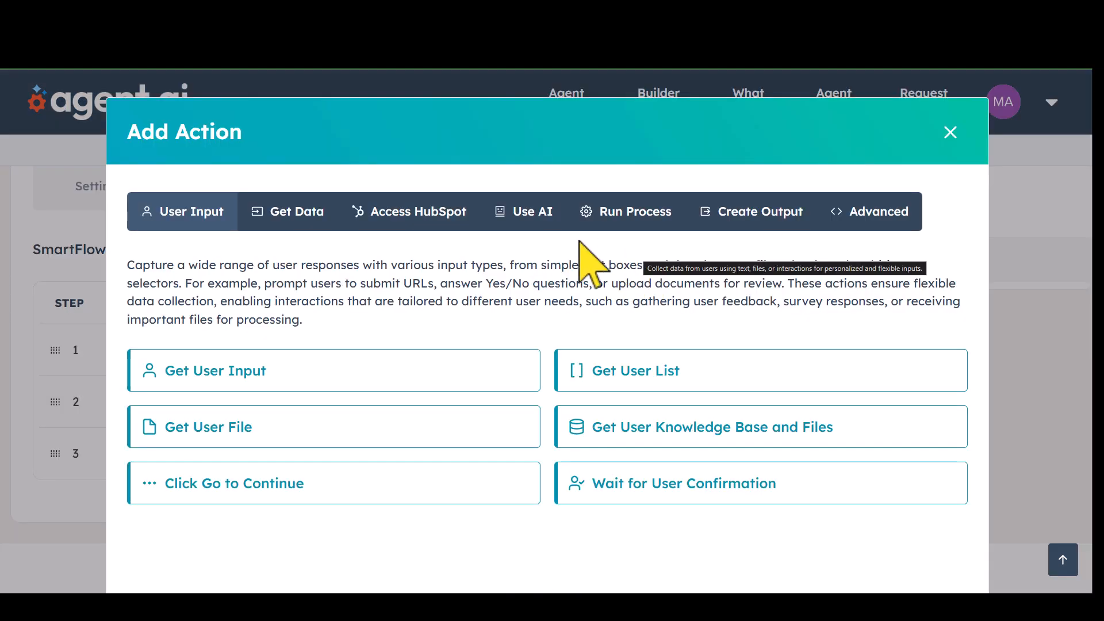
left_click(530, 218)
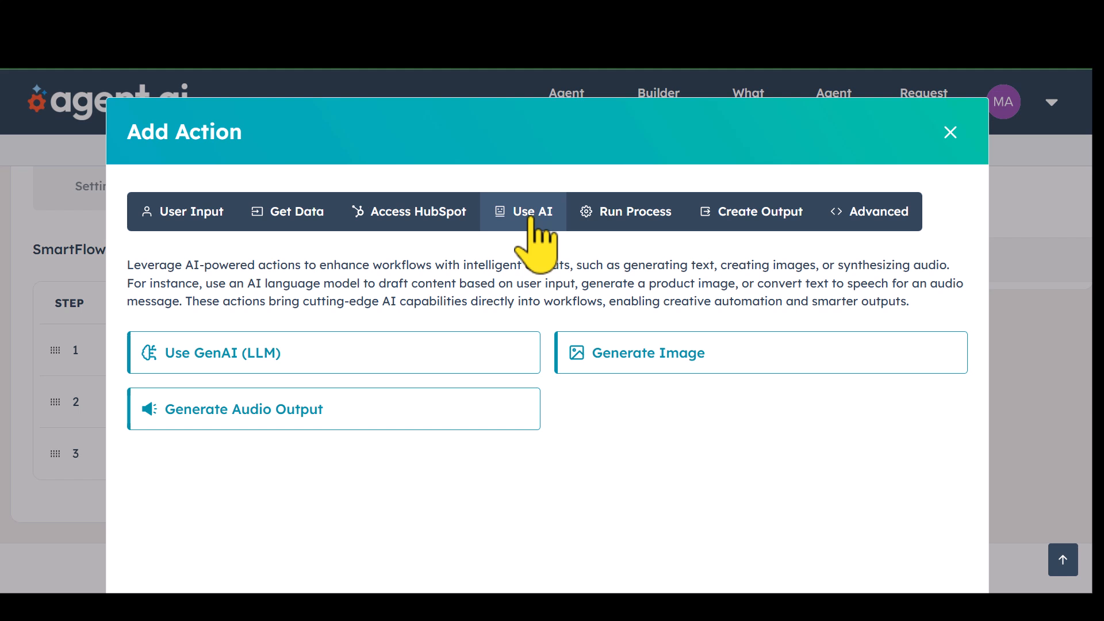
left_click(268, 357)
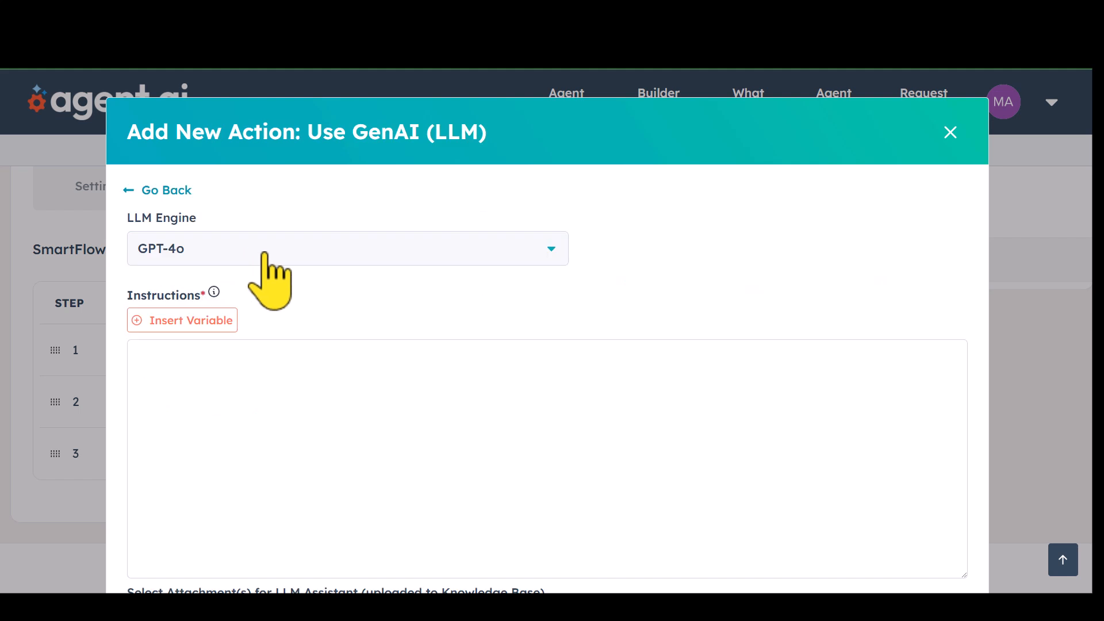
Step: Review the available OpenAI, Anthropic and Google models and select GPT-4o as the action's LLM engine
left_click(264, 252)
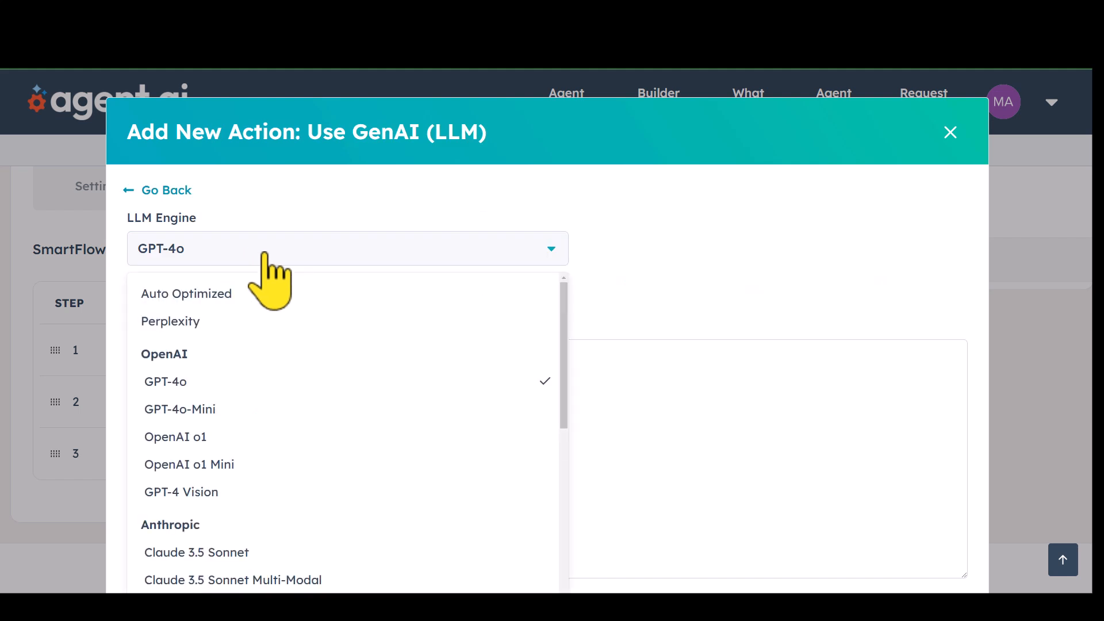
scroll(257, 428, "down", 5)
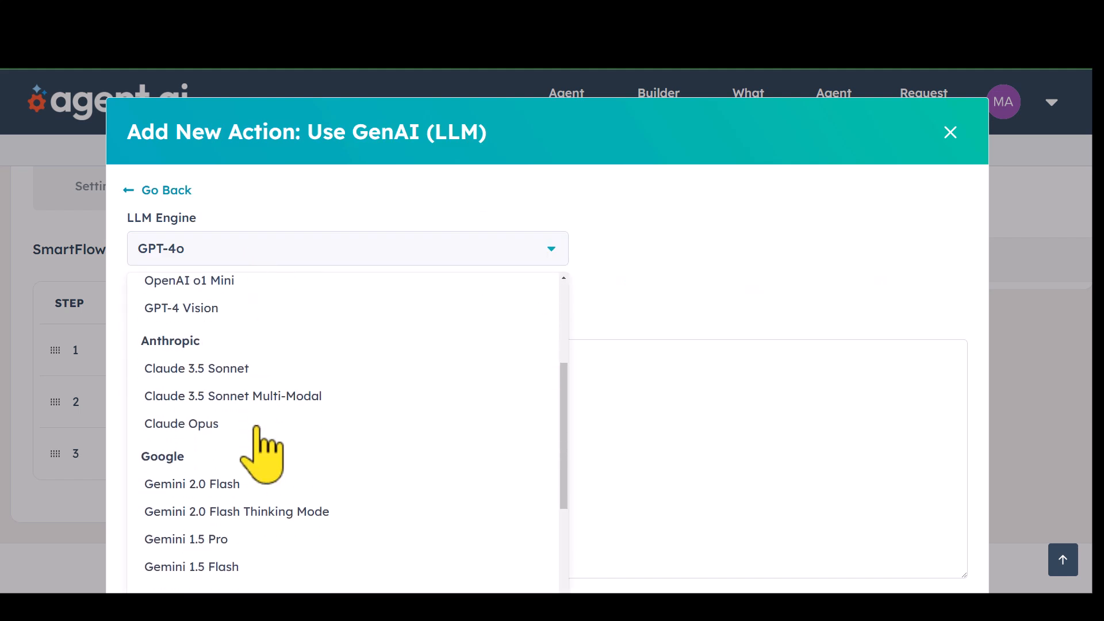
scroll(257, 434, "up", 2)
scroll(257, 430, "up", 3)
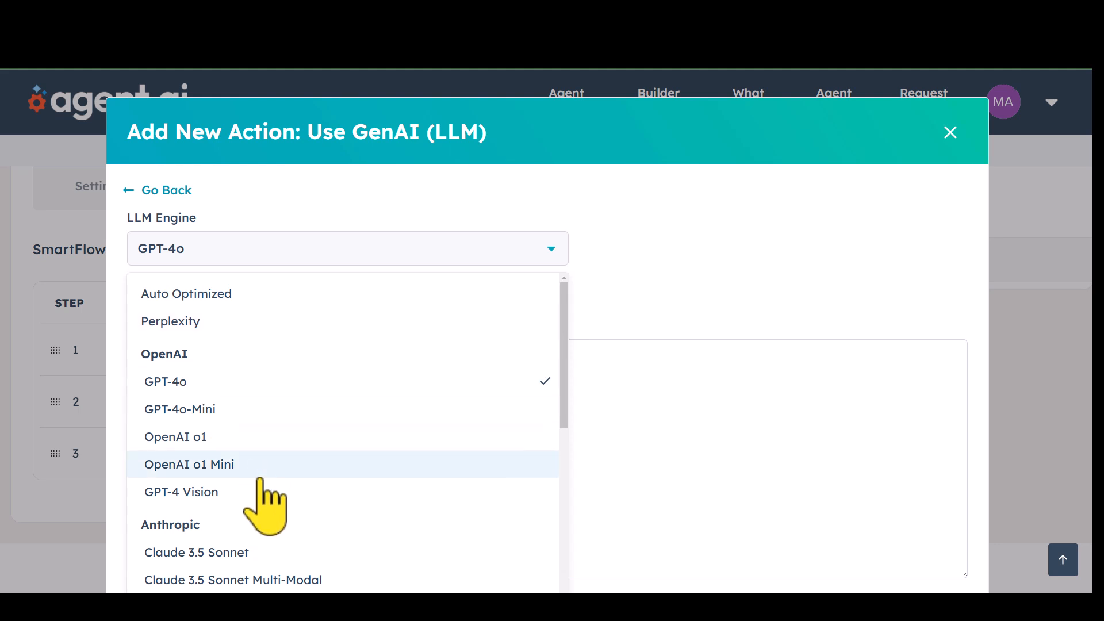
scroll(265, 494, "down", 1)
scroll(257, 460, "up", 1)
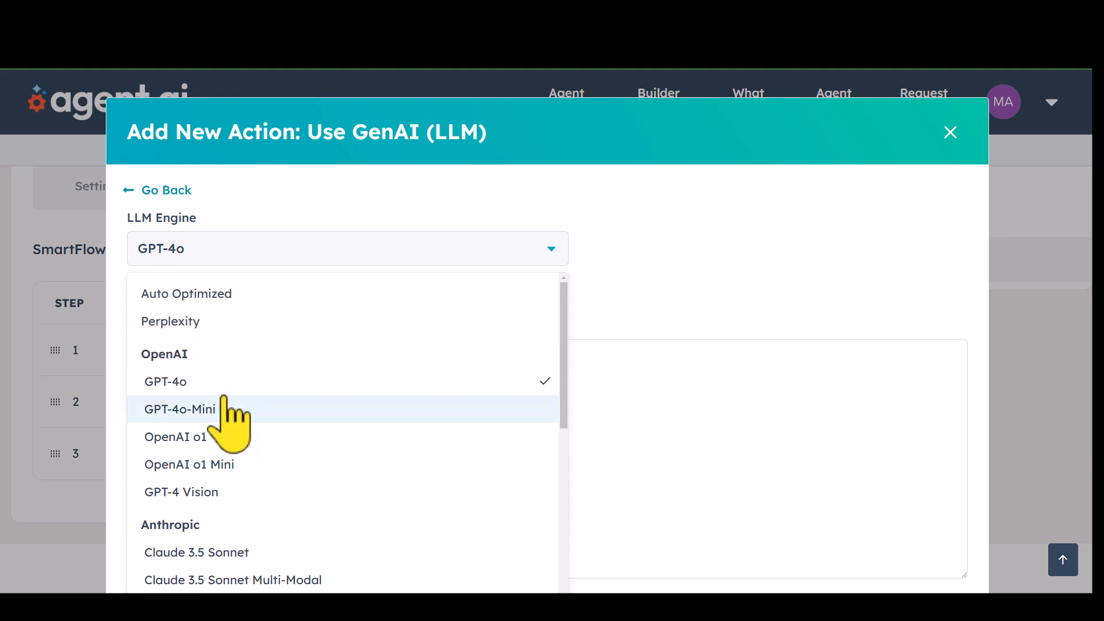
scroll(247, 489, "down", 1)
scroll(264, 520, "down", 3)
scroll(264, 520, "up", 4)
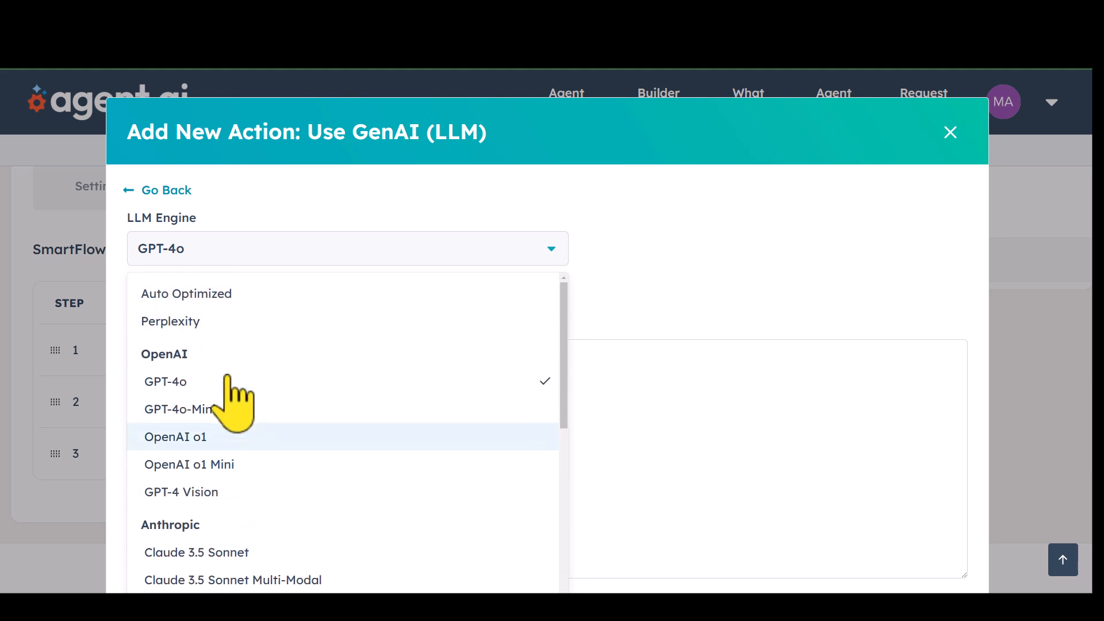
scroll(261, 422, "down", 5)
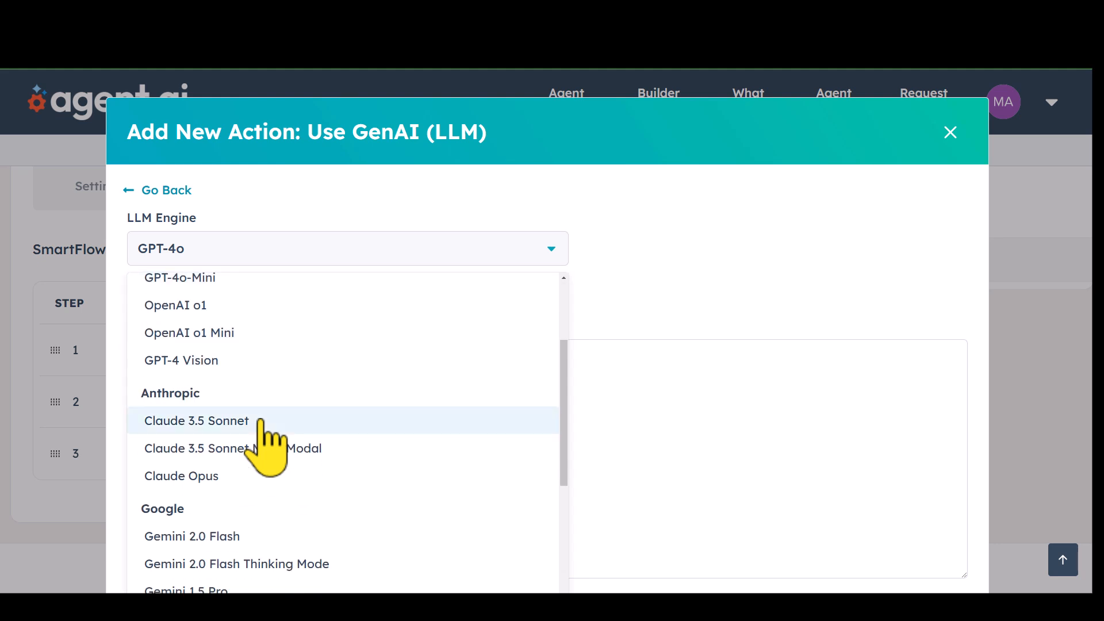
scroll(261, 422, "up", 5)
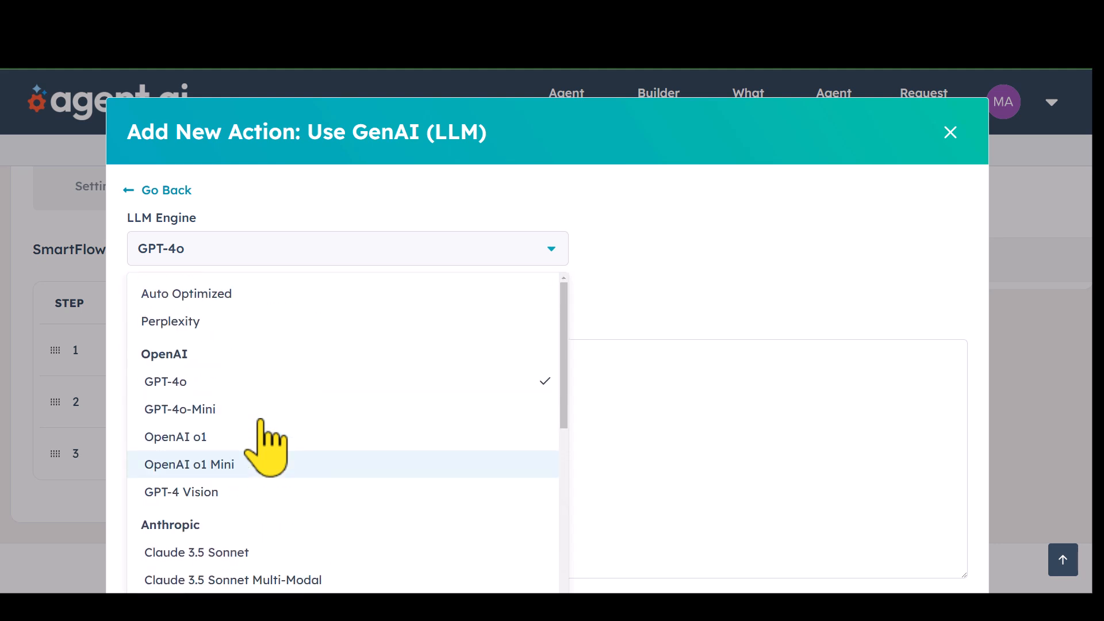
left_click(293, 383)
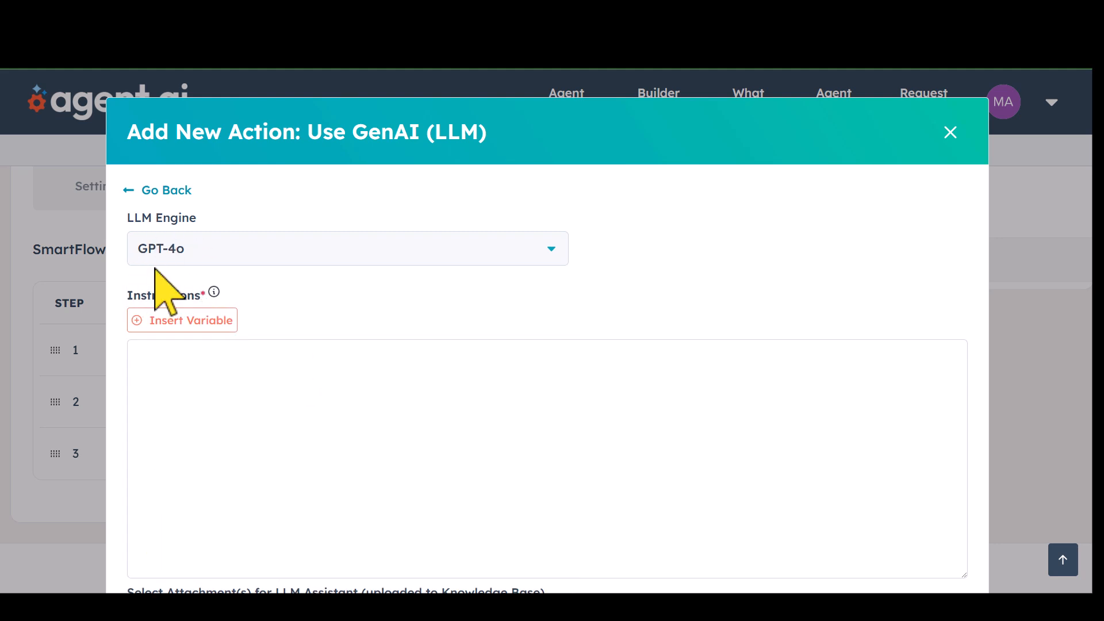
Step: Write the instructions "Summarize this transcript {{User_YouTube_Transcription}}. Make sure that there is an introduction, and a conclusion.", inserting the transcription as an agent variable
left_click(220, 429)
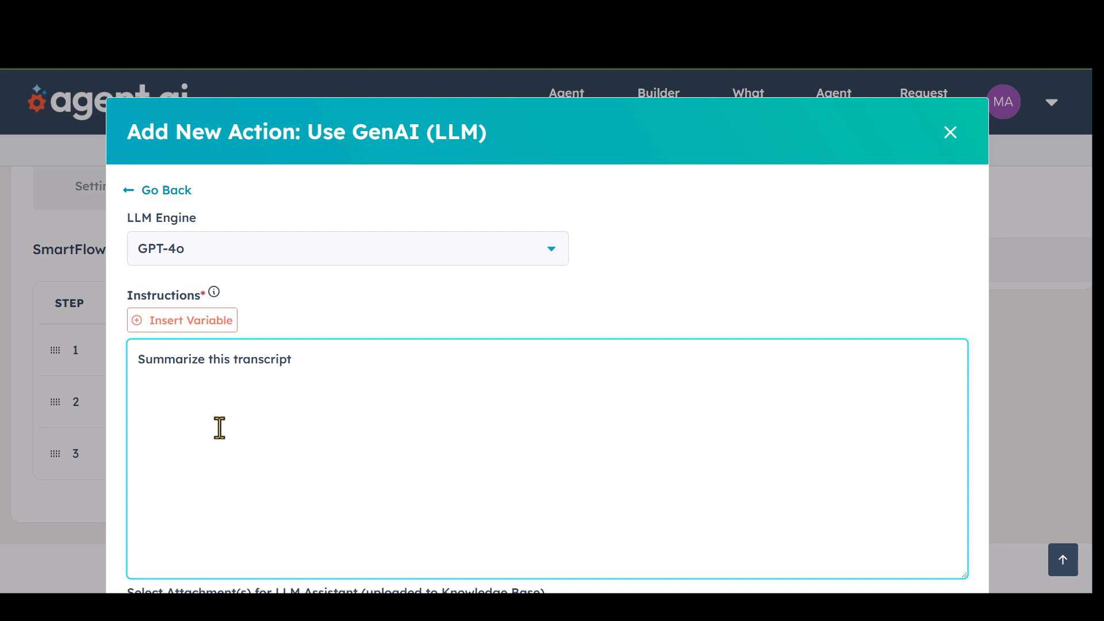
left_click(191, 320)
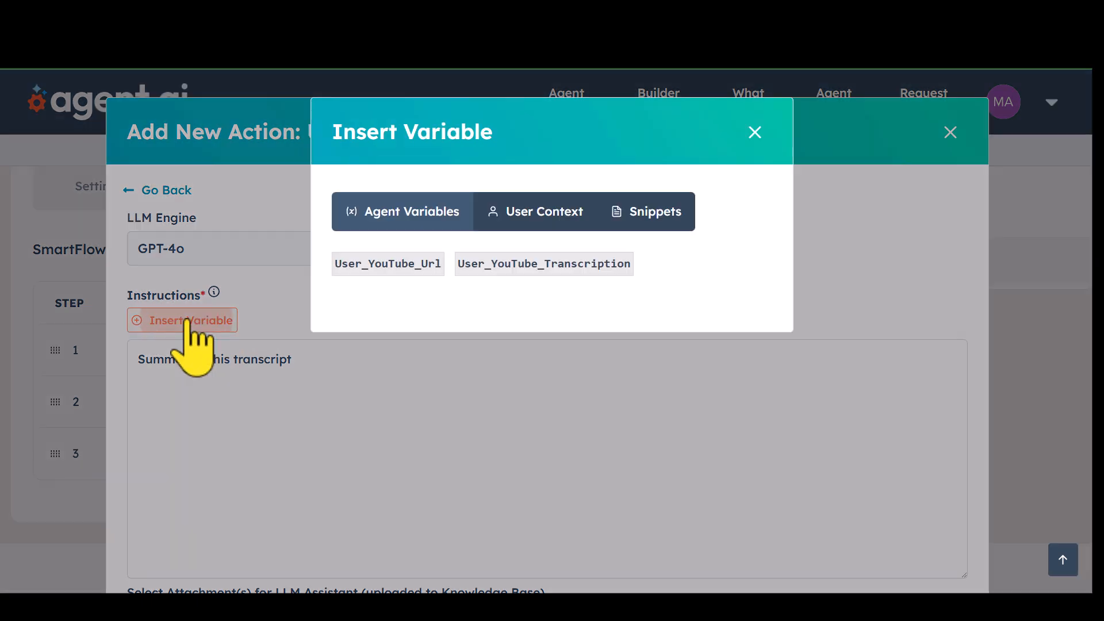
left_click(516, 270)
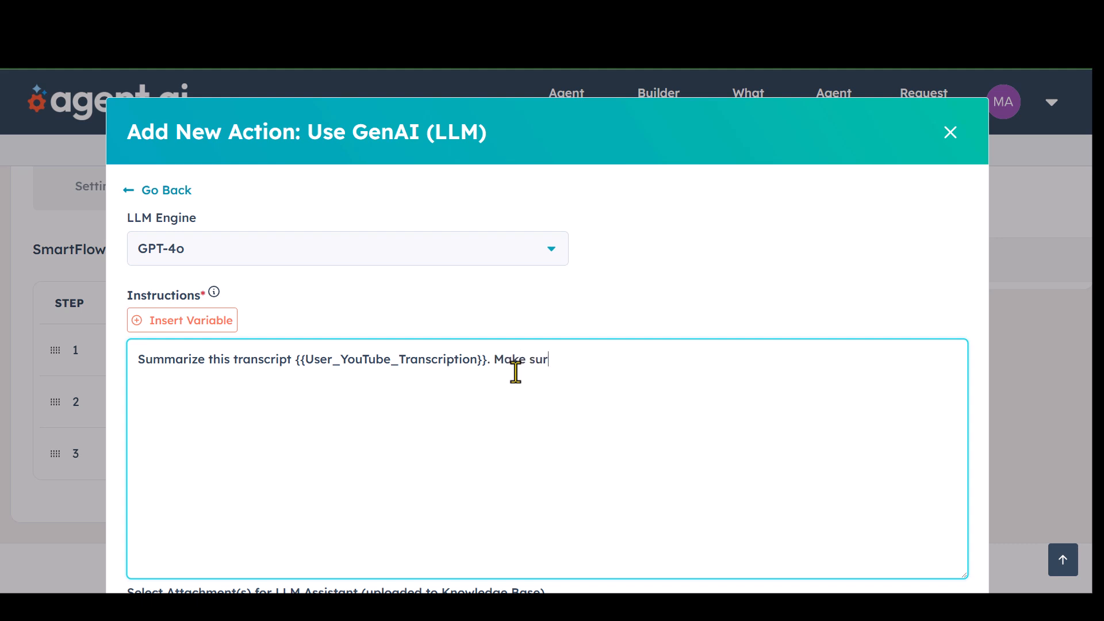
type(". Make sure that there is an introduction, and a conclui")
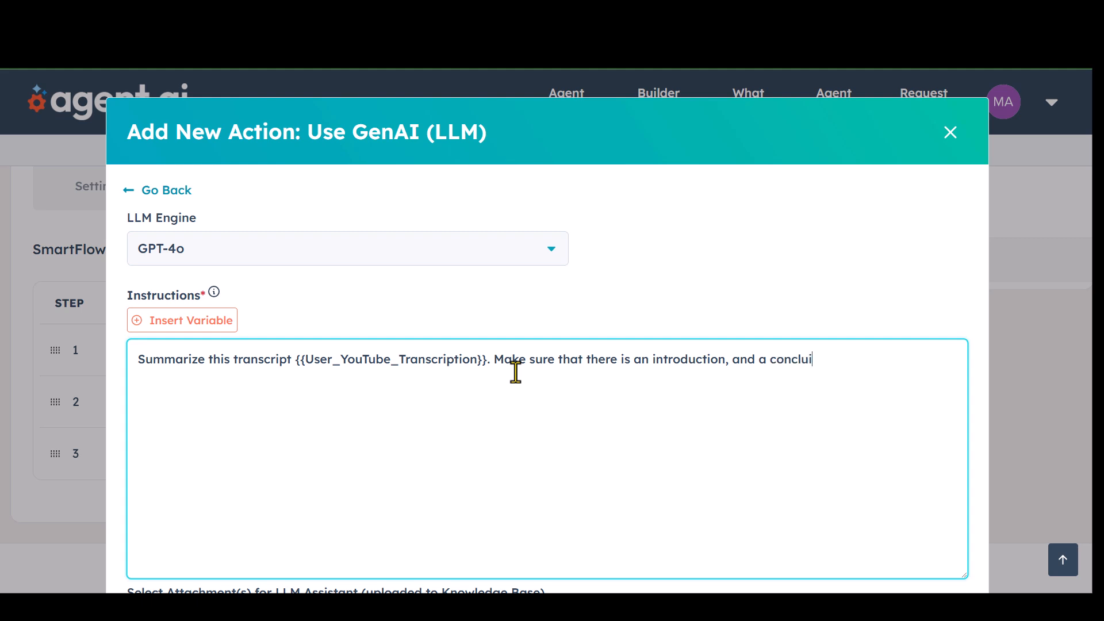
type("n.")
Step: Name the action's output variable User_Transcription_Formatted and save the GenAI action
scroll(516, 371, "down", 5)
left_click(209, 428)
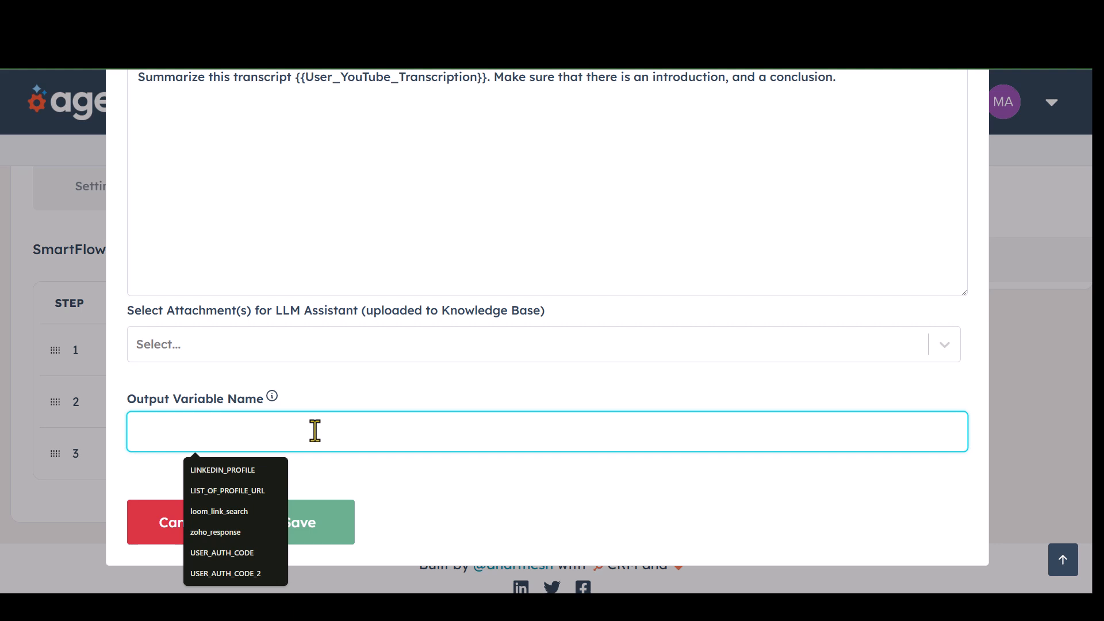
type("Transcriptio")
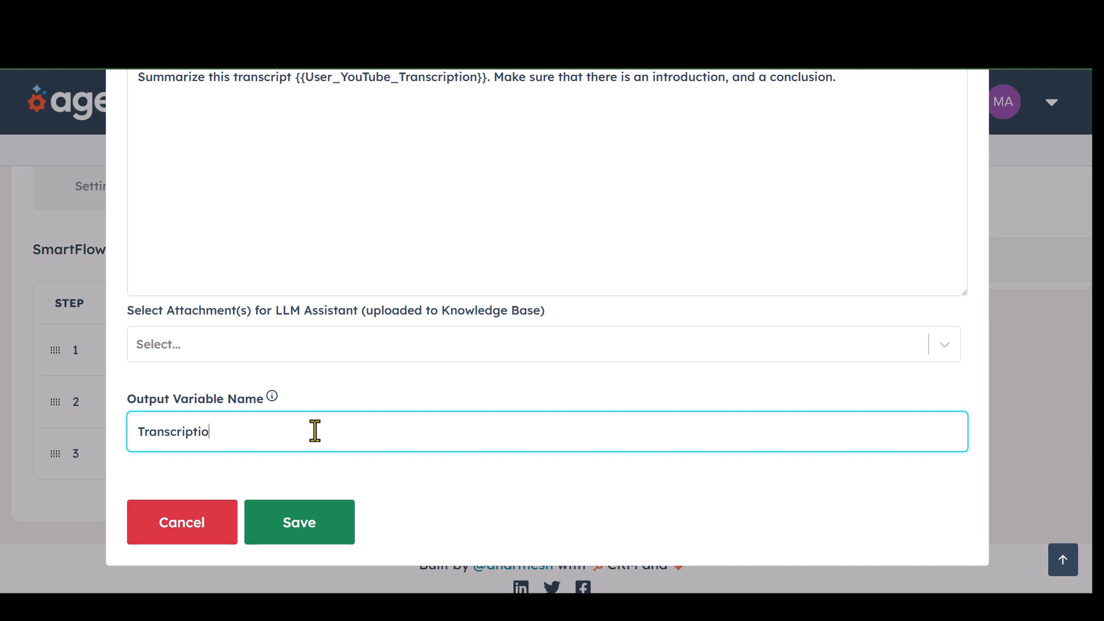
key("Home")
type("User_")
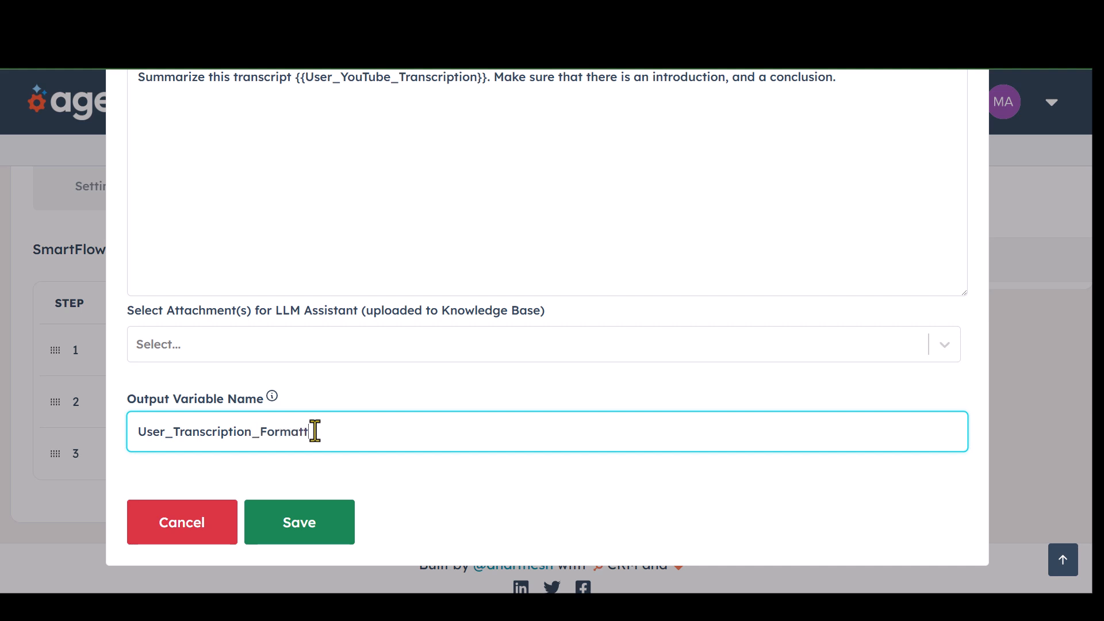
type("ed")
left_click(310, 520)
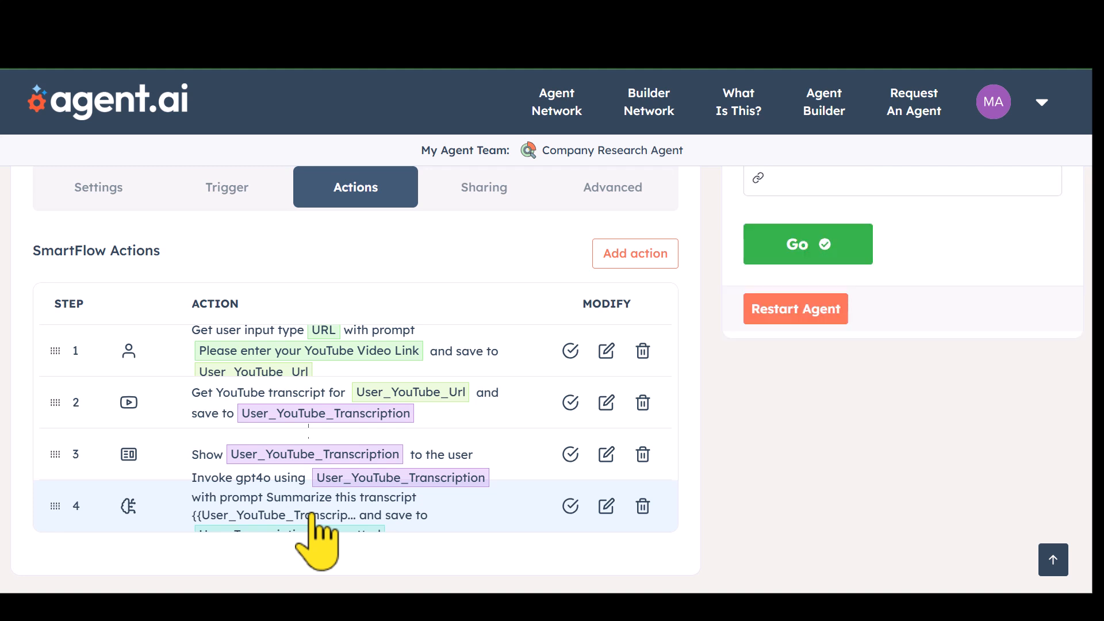
Step: Run the YouTube Summarizer agent with the previously used youtu.be video link
scroll(494, 325, "up", 5)
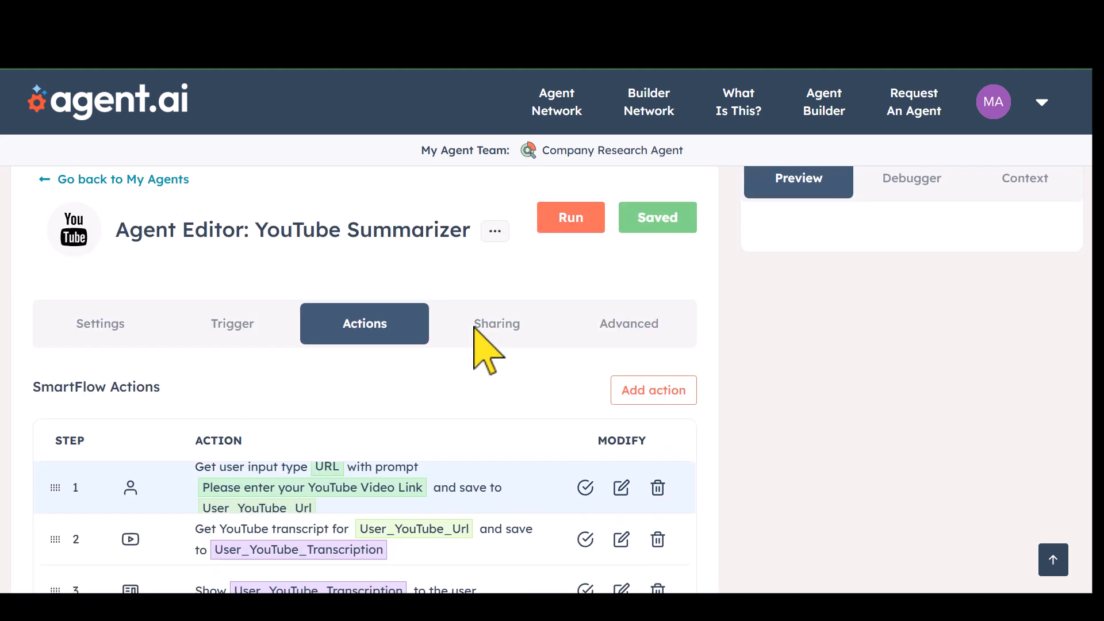
left_click(570, 259)
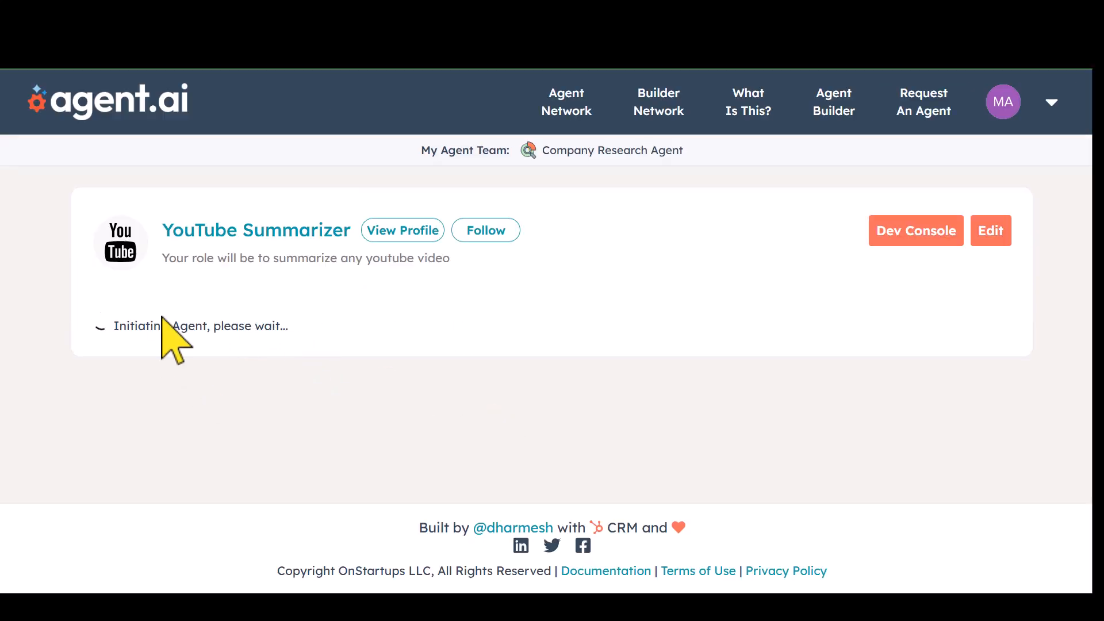
left_click(195, 352)
left_click(203, 396)
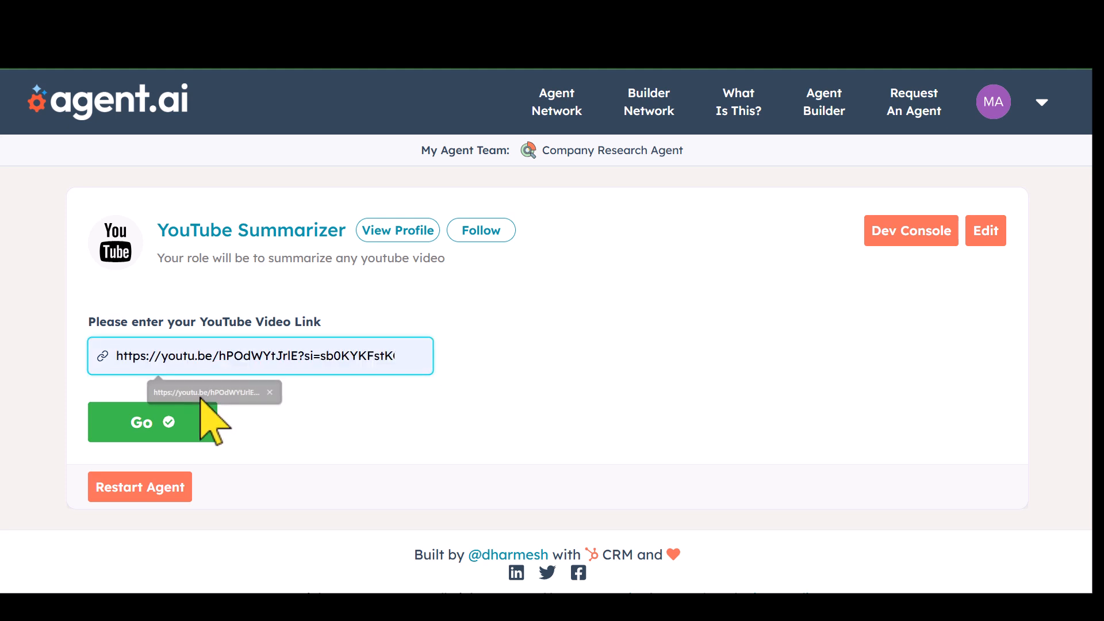
left_click(160, 434)
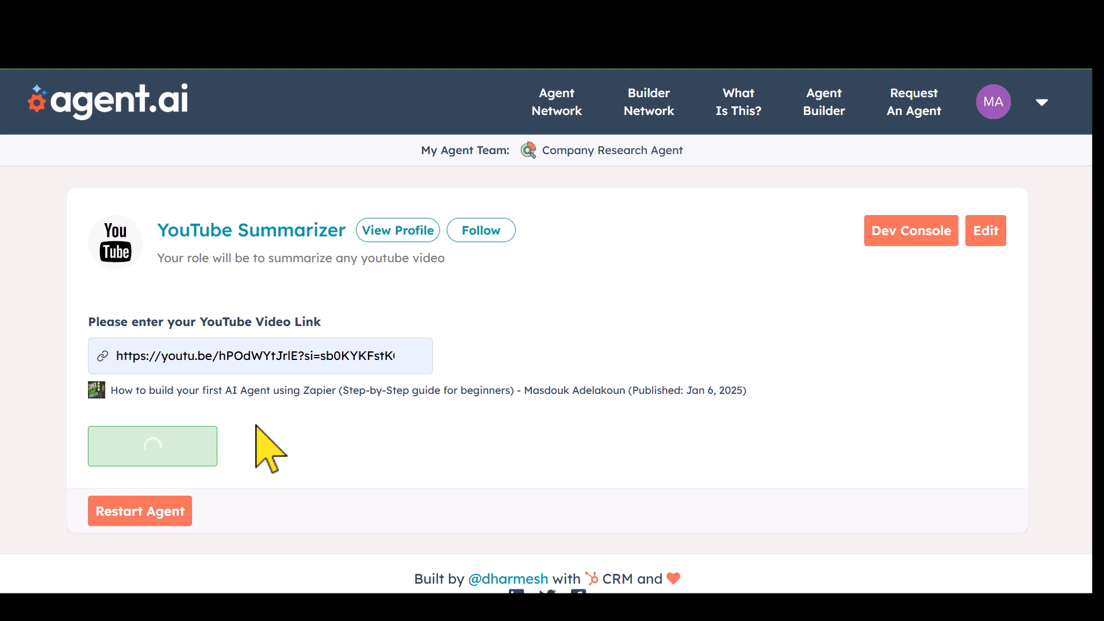
Step: Read through the agent's output text and return to the start of the page
scroll(270, 448, "down", 10)
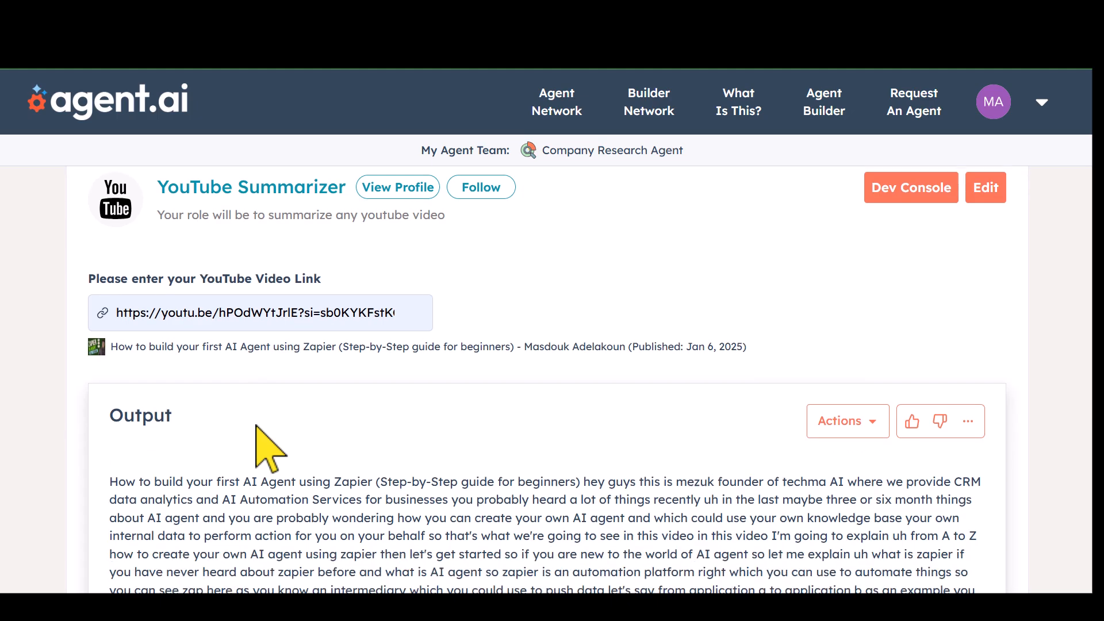
scroll(261, 445, "down", 5)
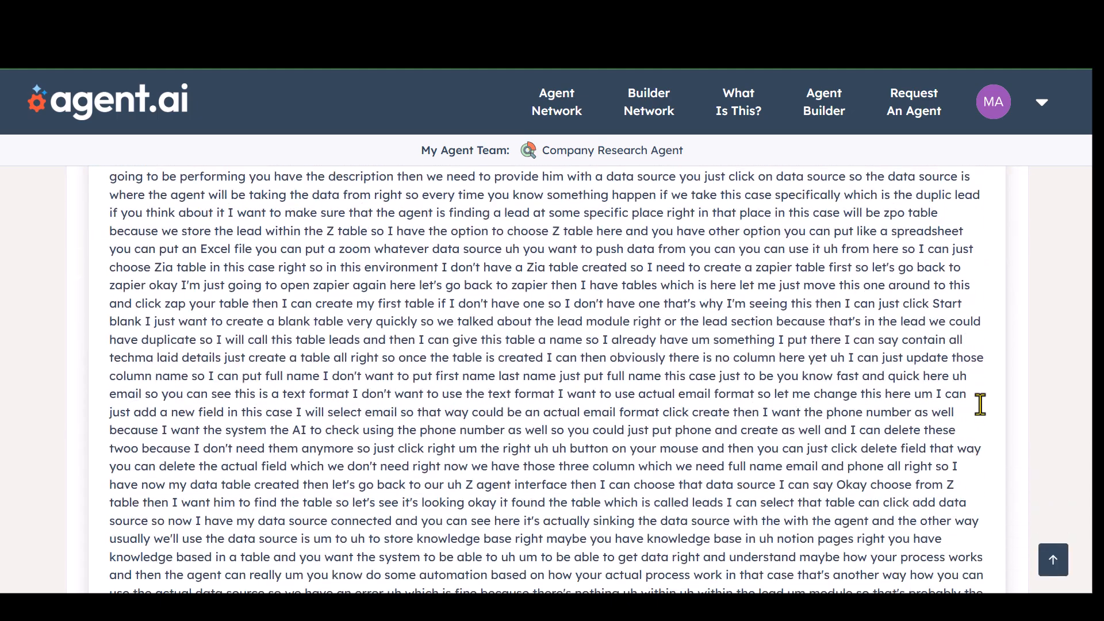
left_click_drag(1097, 454, 1067, 94)
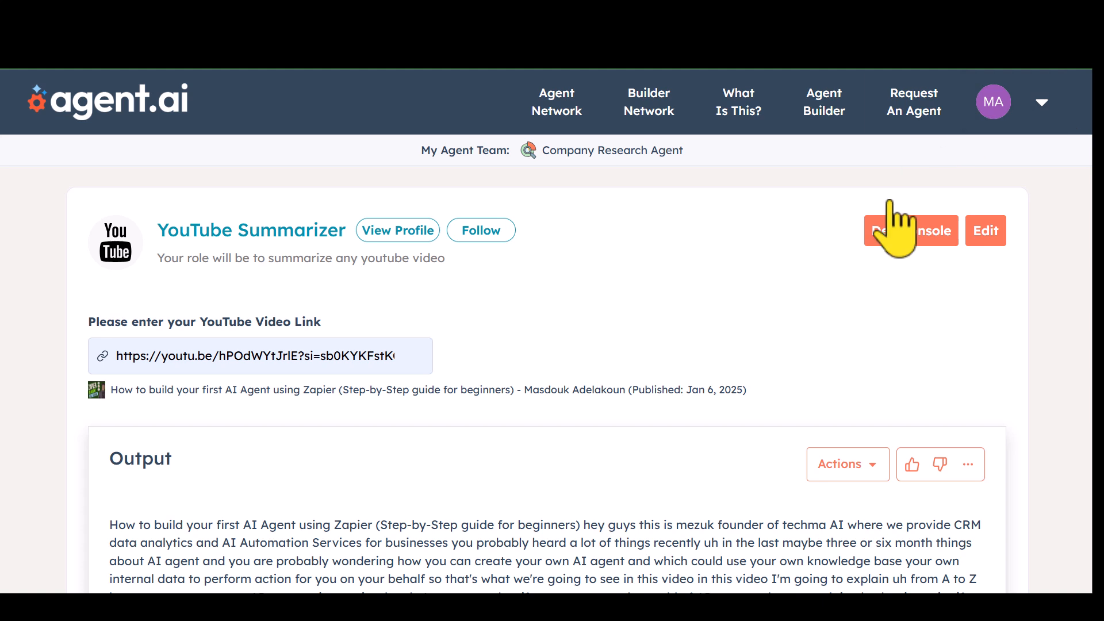
Step: Reopen the agent in the editor and bring up its list of SmartFlow actions
left_click(985, 236)
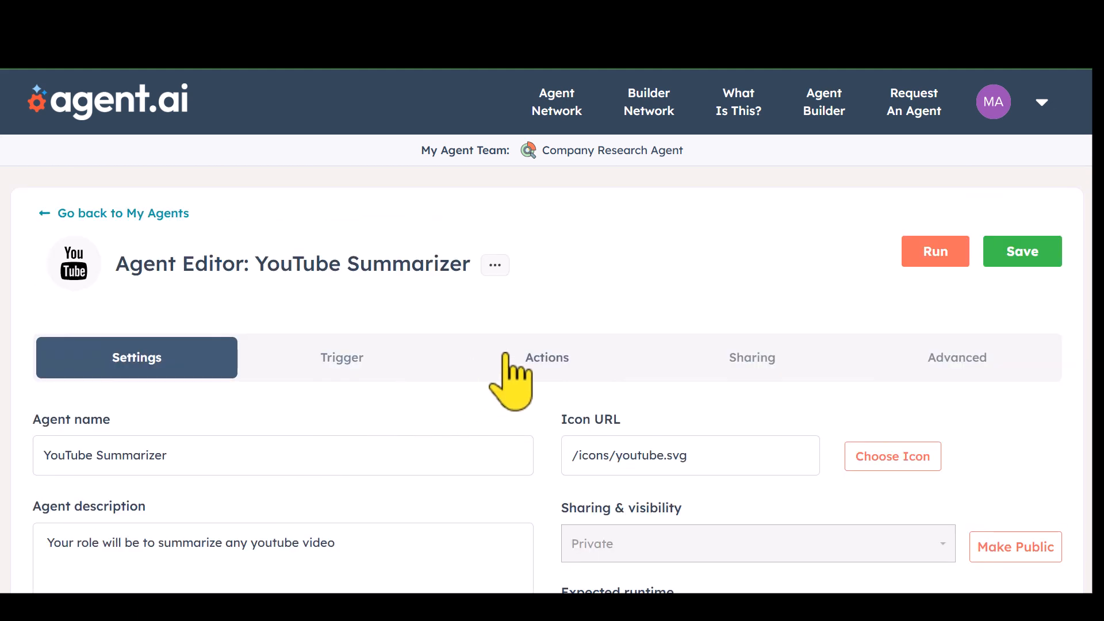
left_click(503, 356)
scroll(569, 451, "down", 5)
scroll(580, 451, "up", 2)
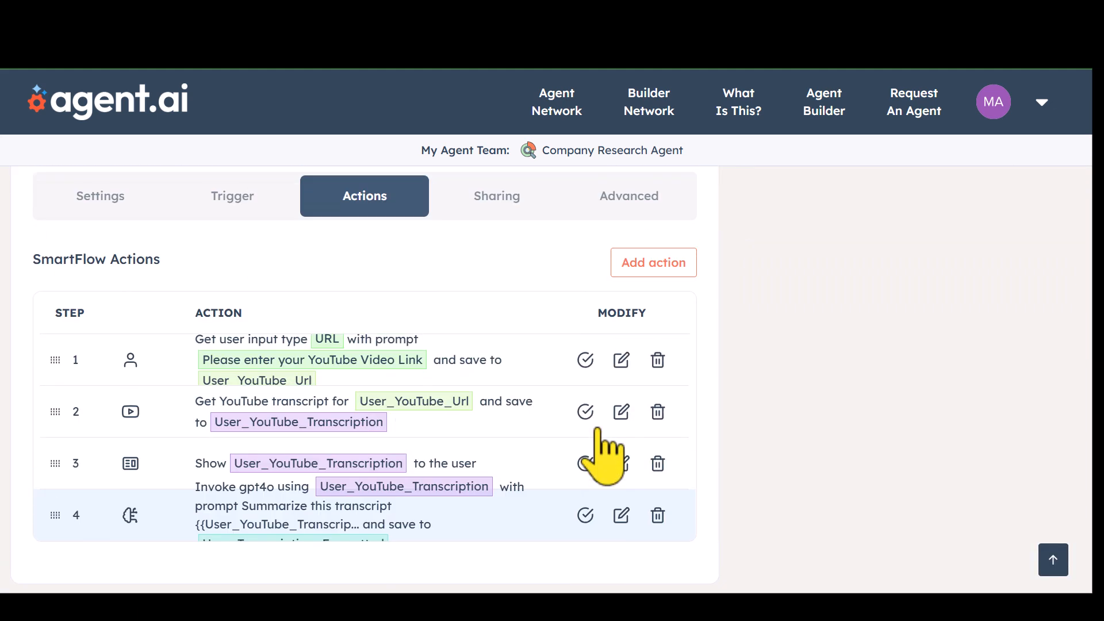
Step: Add a Show User Output action that displays the User_Transcription_Formatted variable under the heading Output, and save it
left_click(638, 278)
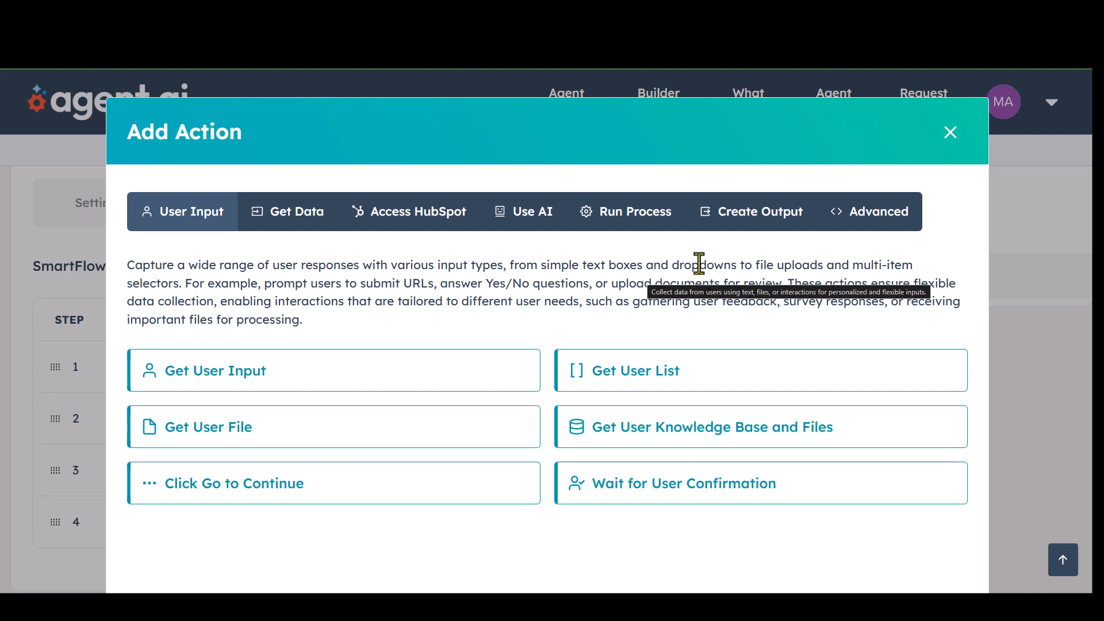
left_click(760, 217)
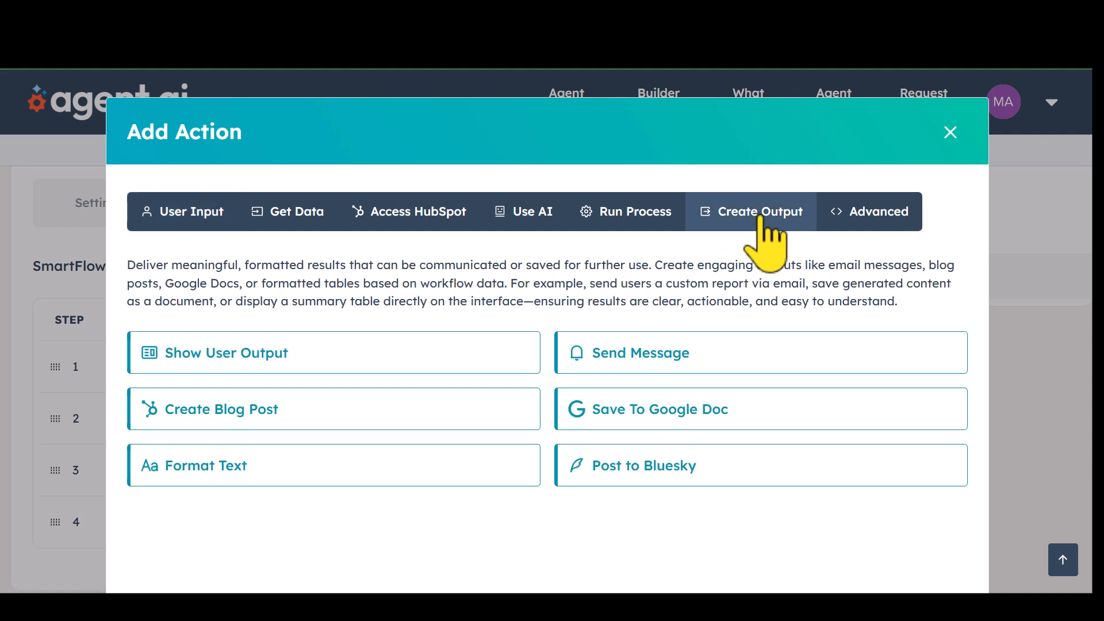
left_click(254, 368)
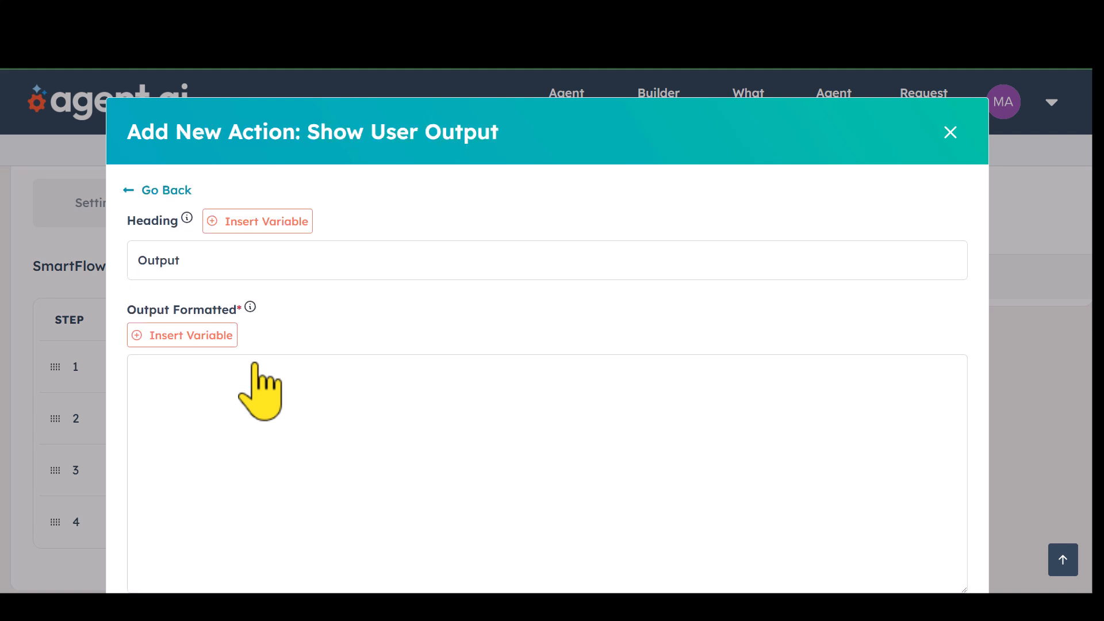
left_click(207, 402)
left_click(192, 338)
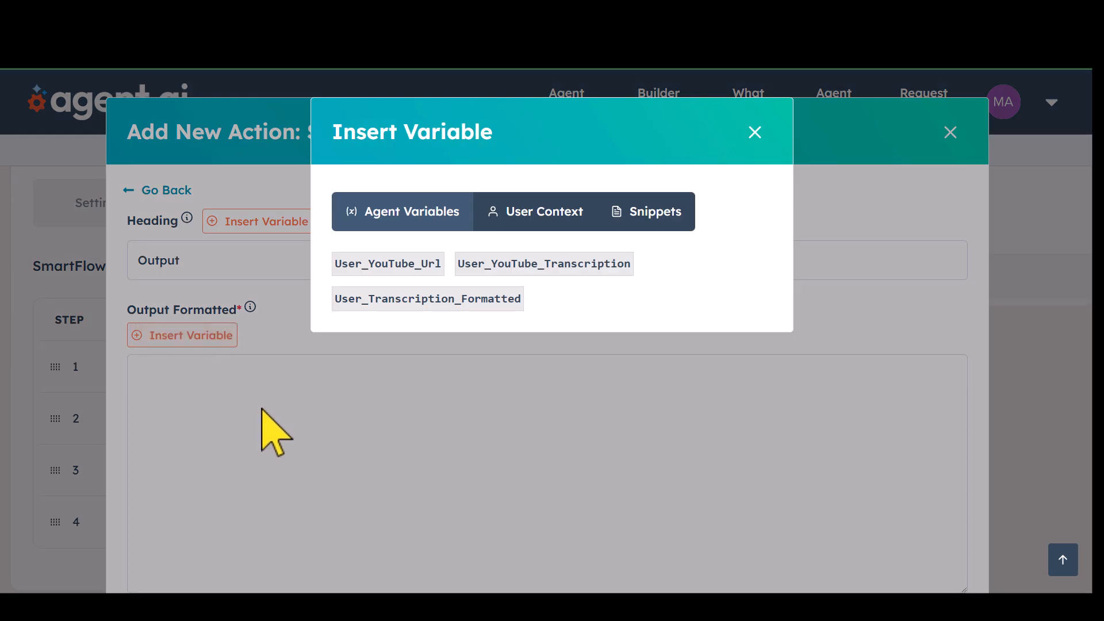
left_click(388, 303)
left_click(204, 472)
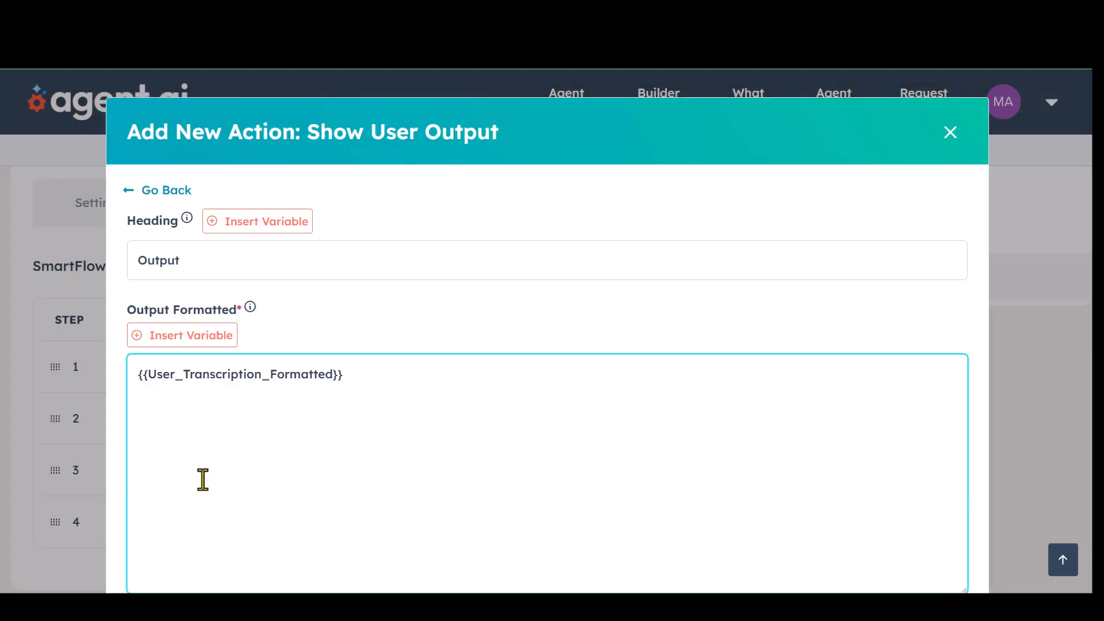
scroll(423, 291, "down", 4)
left_click(340, 526)
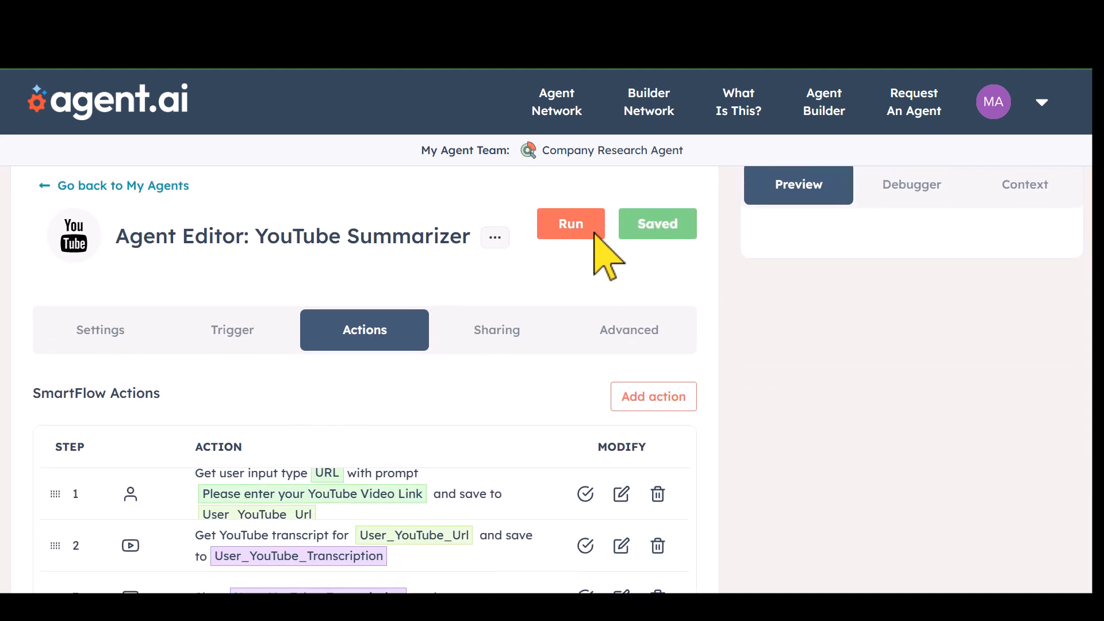
Step: Run the YouTube Summarizer agent again with the previously used youtu.be video link
left_click(572, 230)
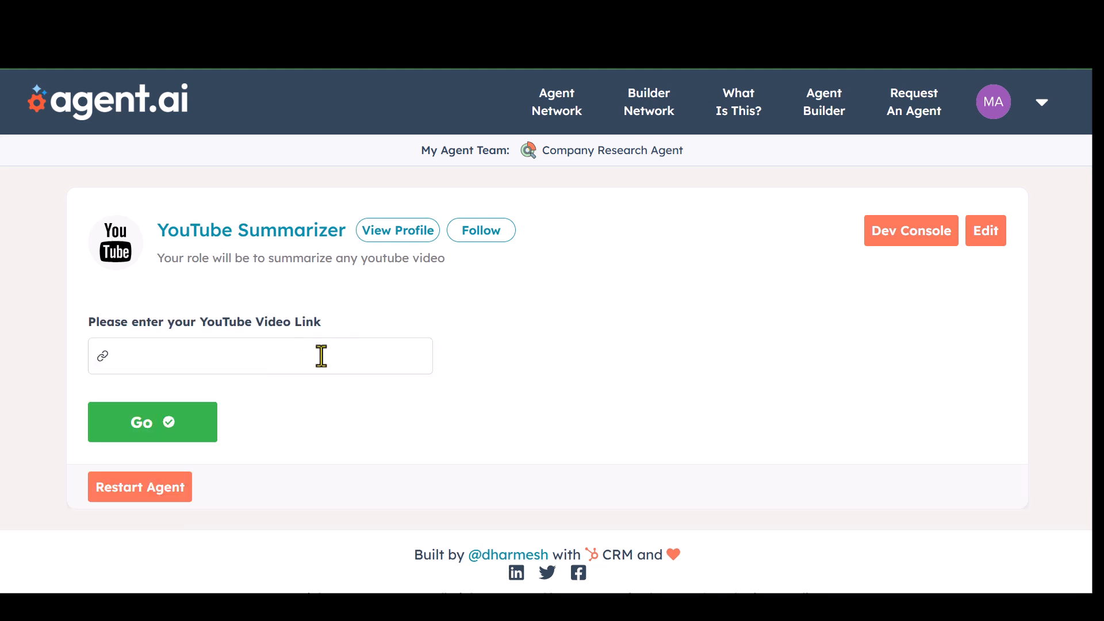
left_click(249, 355)
left_click(240, 392)
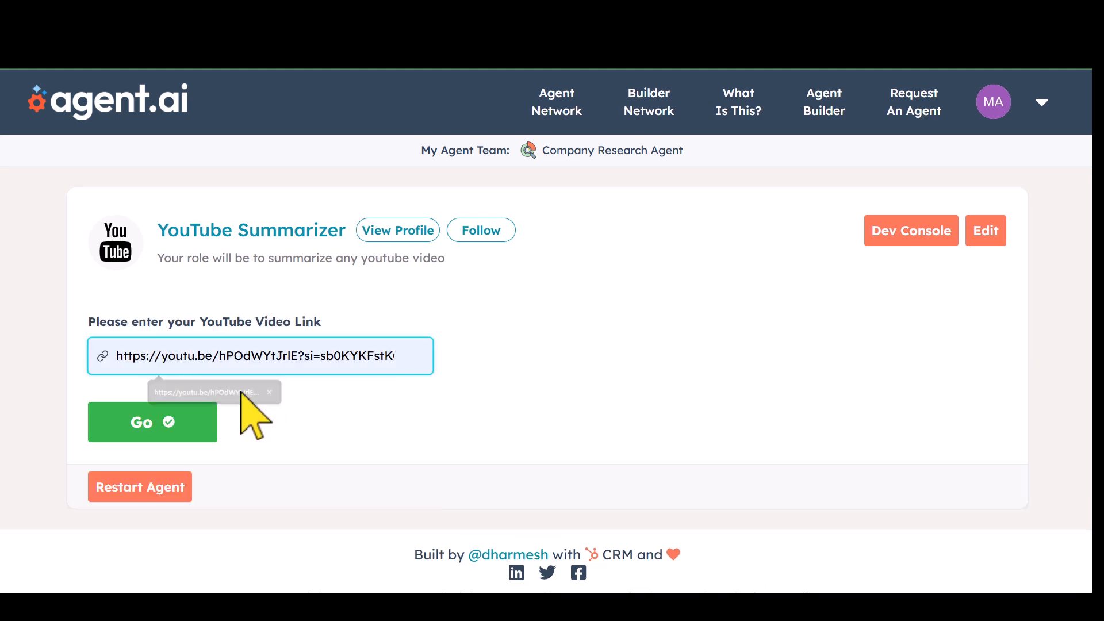
left_click(150, 427)
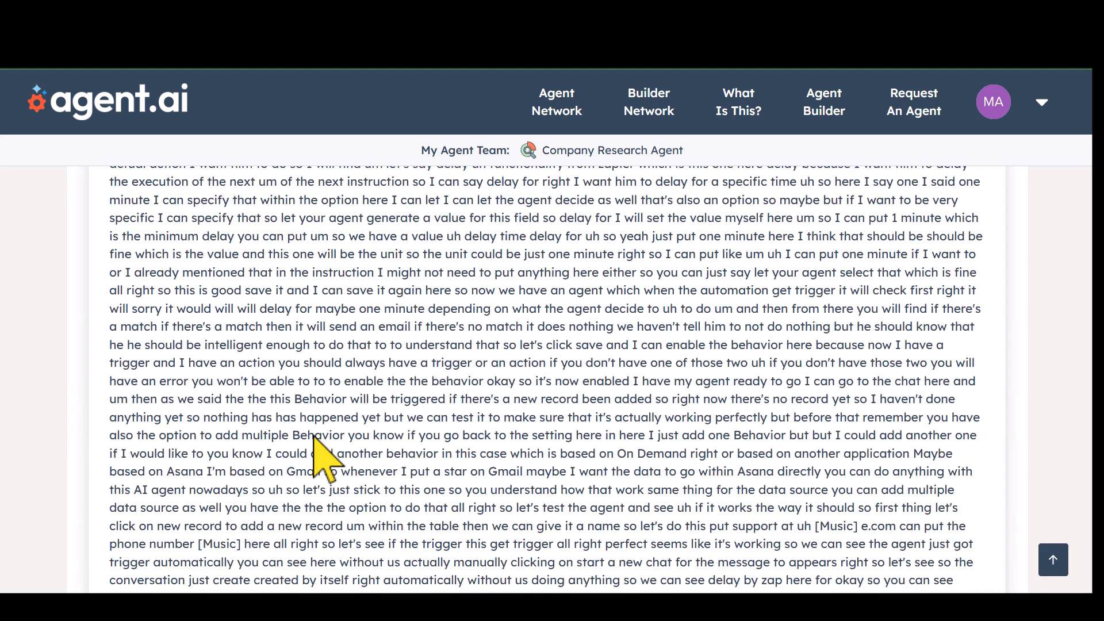
Step: Read through the formatted summary's introduction, summary and conclusion sections below the transcript, and return to the start of the page
scroll(313, 435, "down", 4)
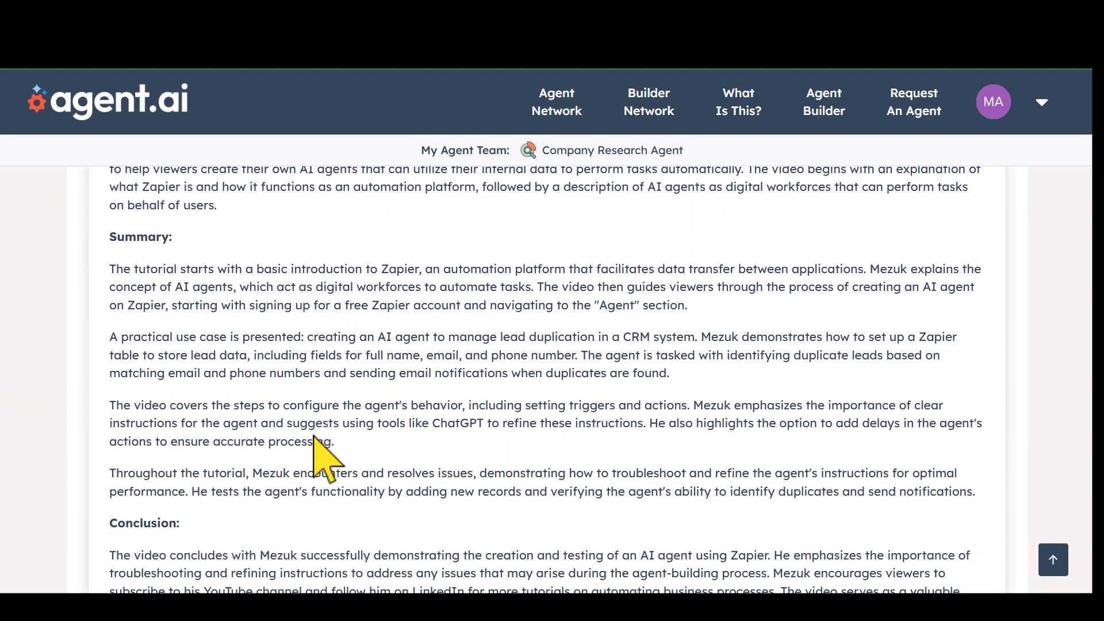
scroll(313, 435, "up", 3)
scroll(313, 436, "up", 5)
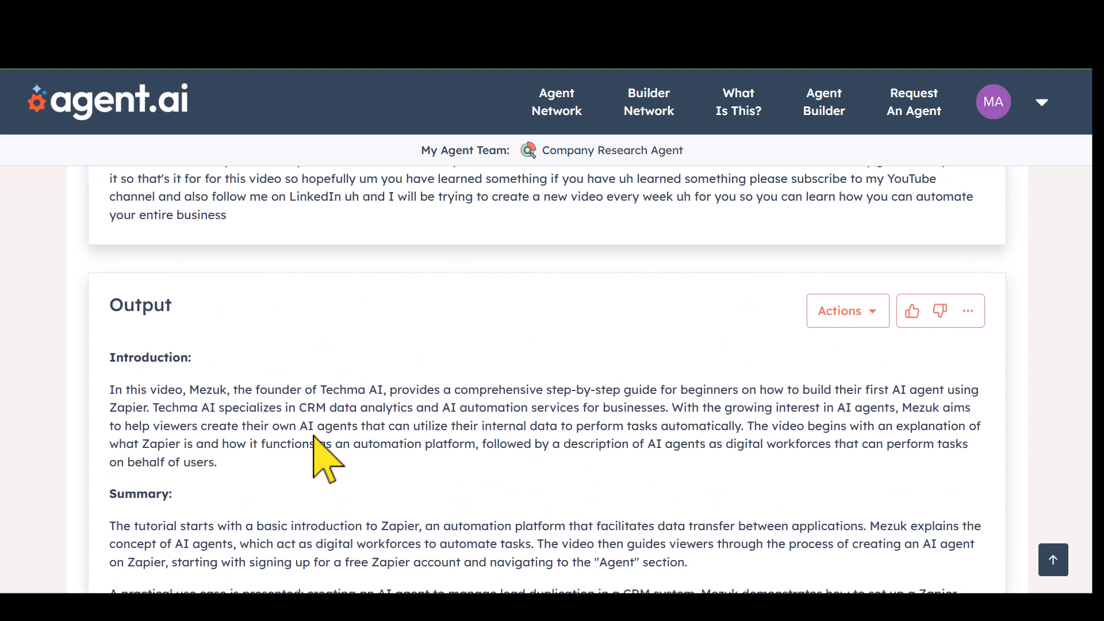
scroll(314, 436, "down", 2)
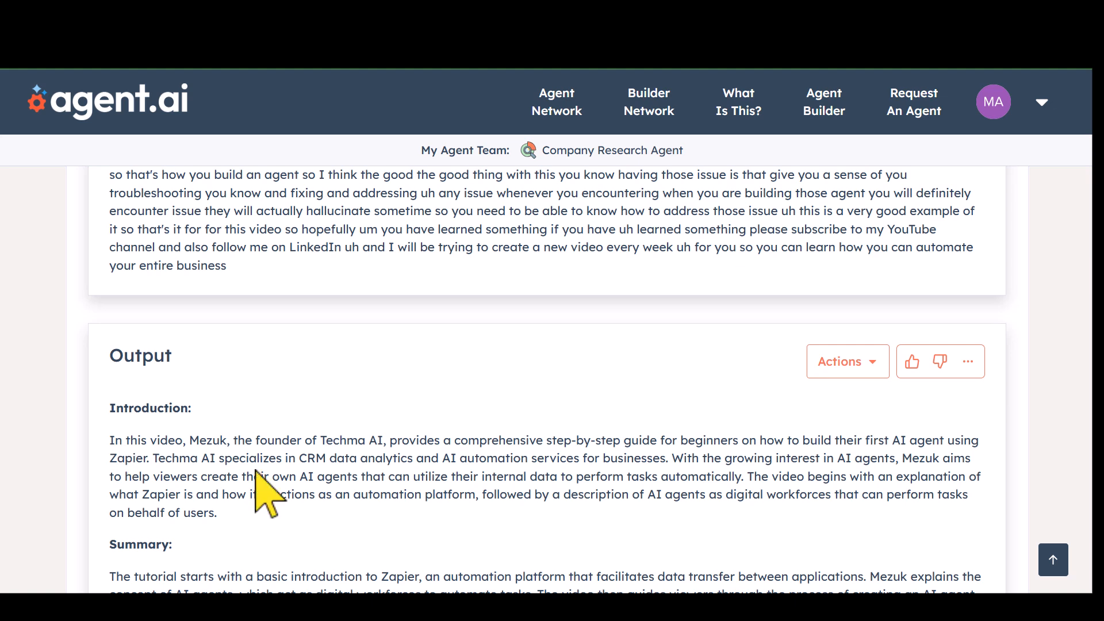
scroll(234, 498, "down", 2)
scroll(452, 411, "down", 7)
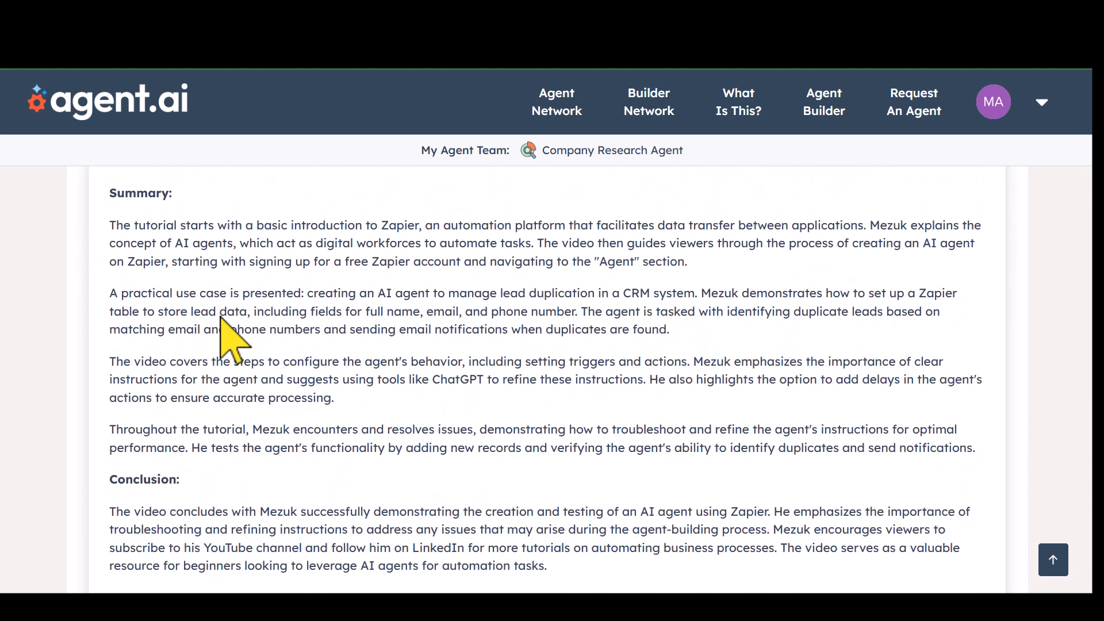
scroll(228, 328, "down", 4)
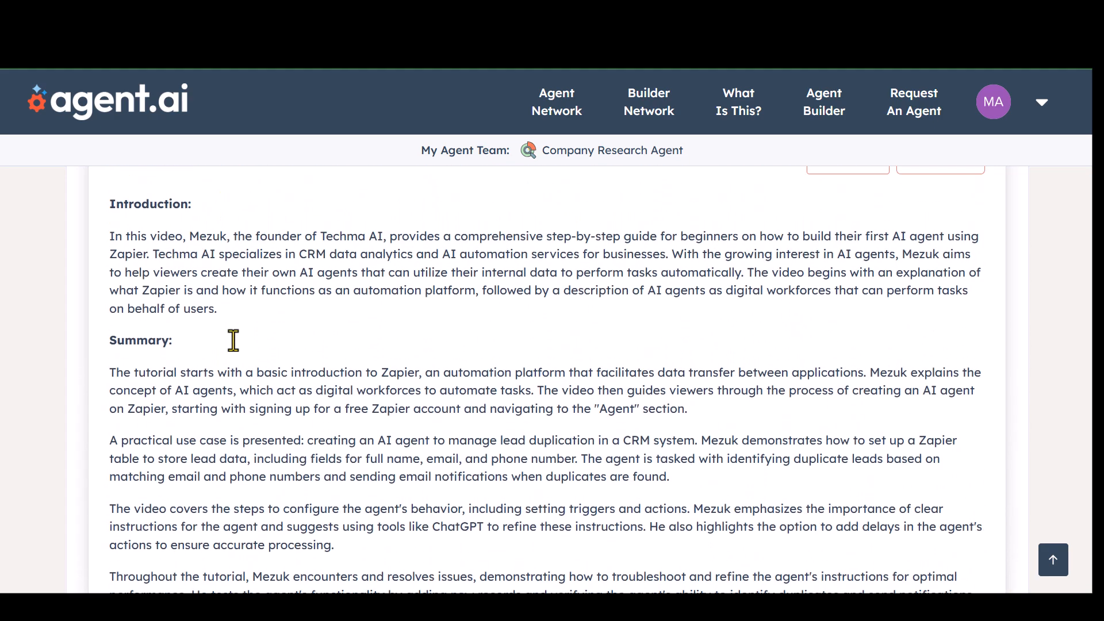
scroll(232, 339, "up", 20)
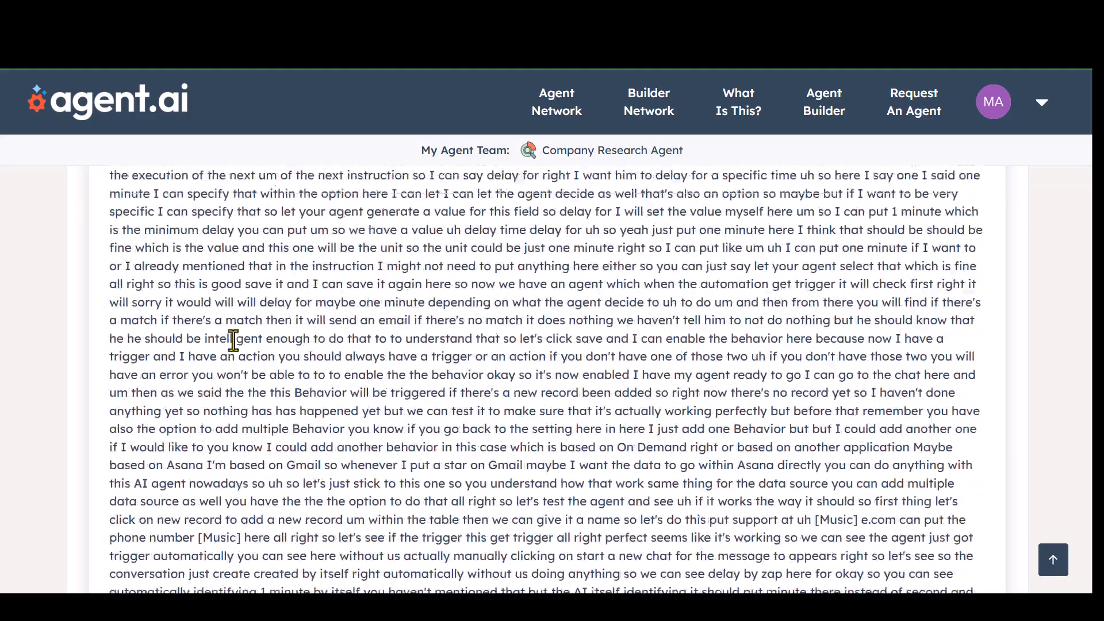
scroll(232, 339, "up", 20)
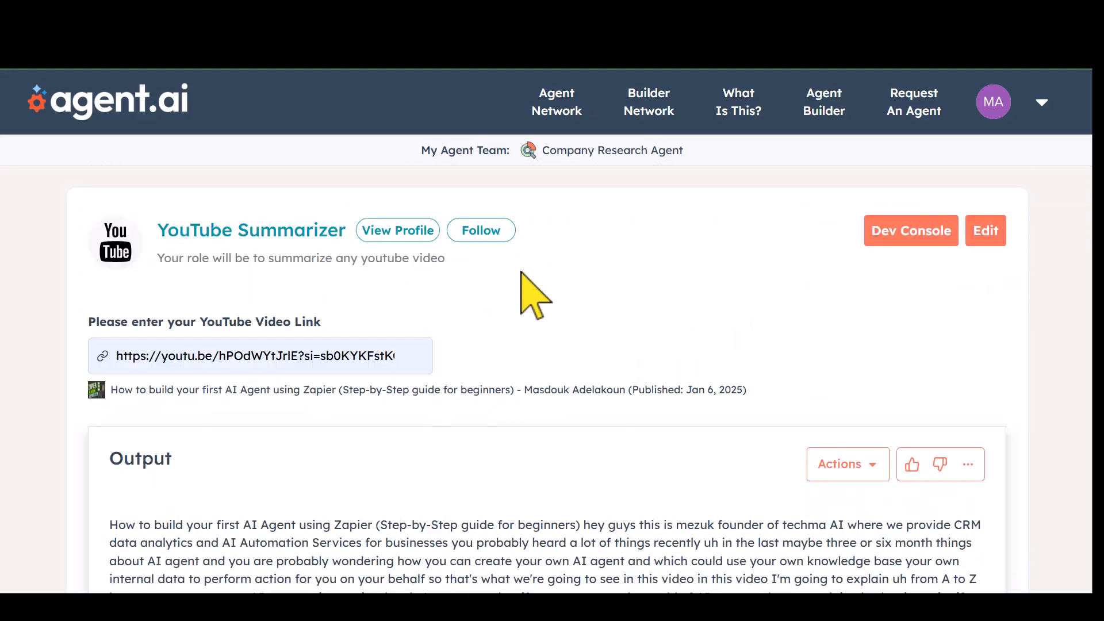
Step: Reopen the agent in the editor and review its SmartFlow actions and the advanced action types available to add
left_click(988, 237)
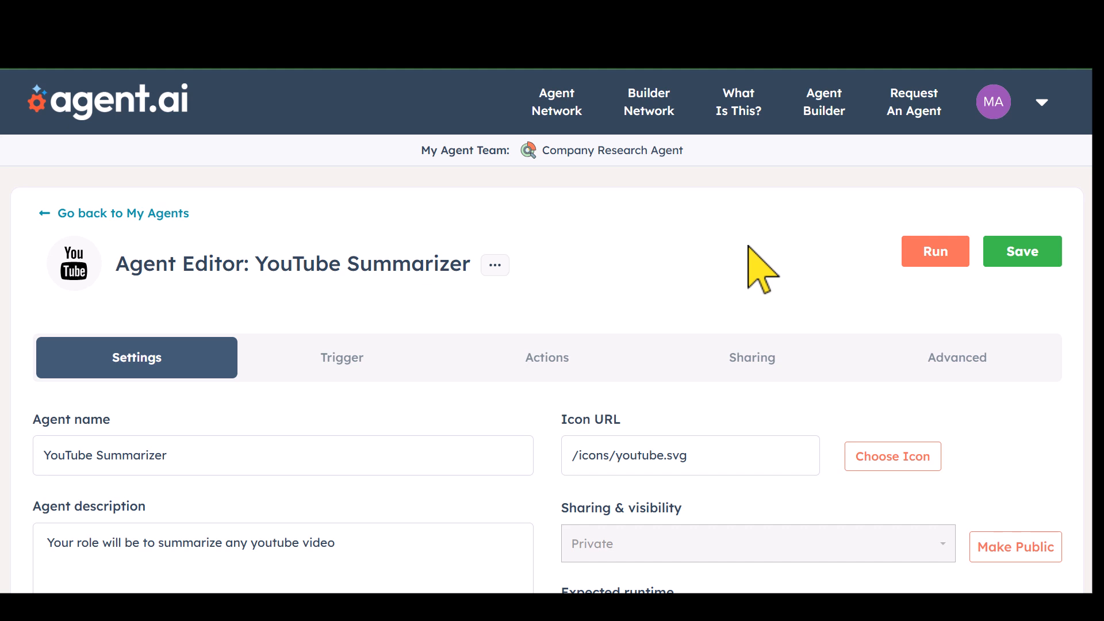
left_click(569, 360)
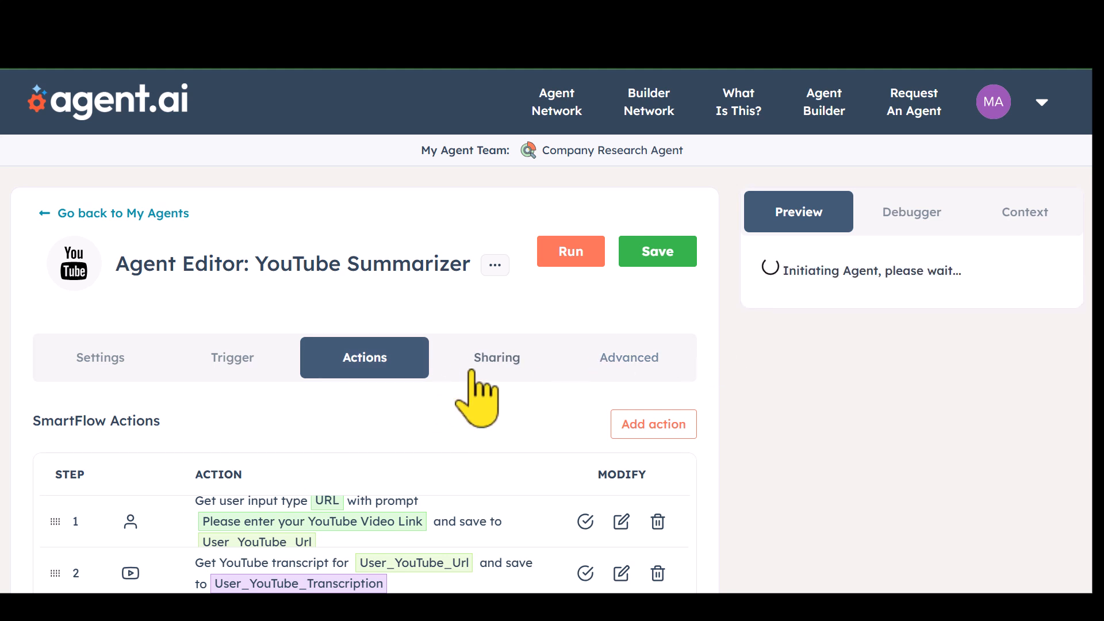
scroll(480, 463, "down", 2)
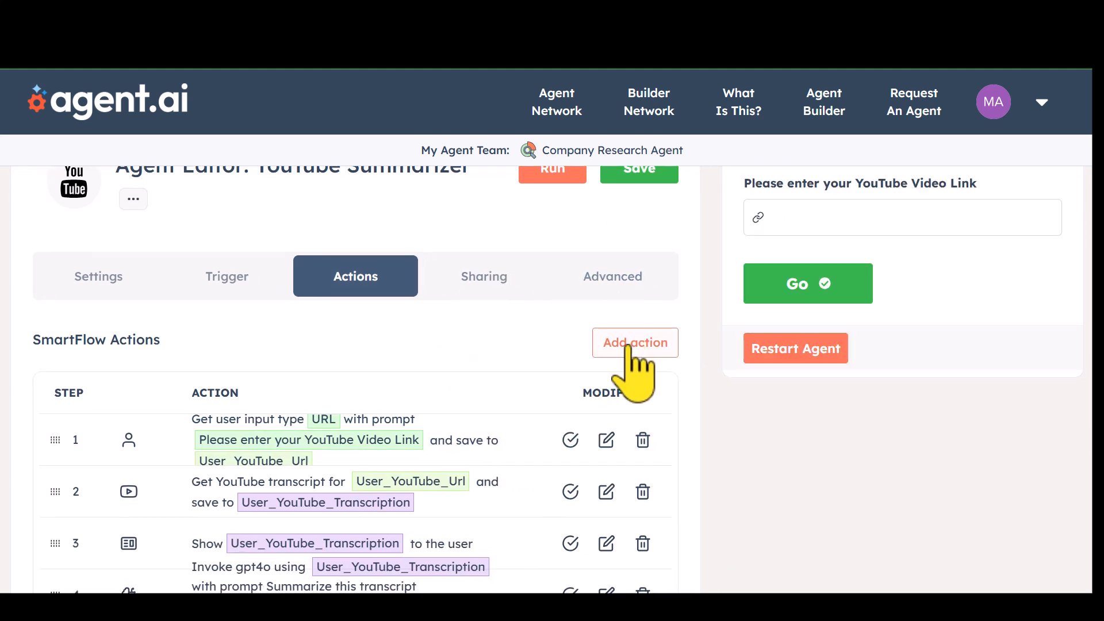
left_click(629, 348)
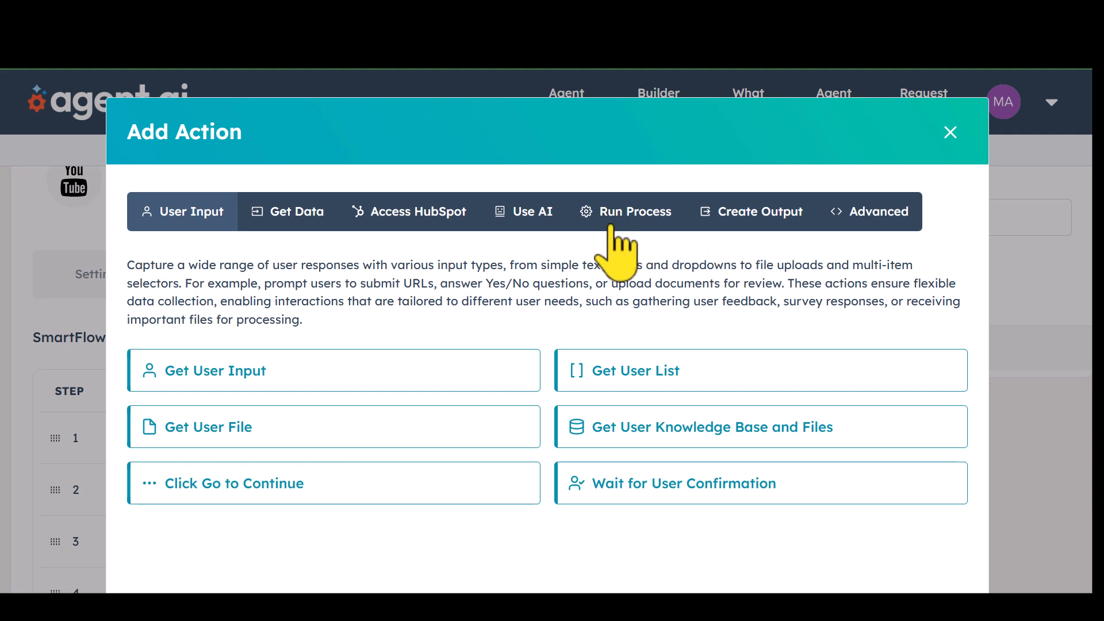
left_click(865, 217)
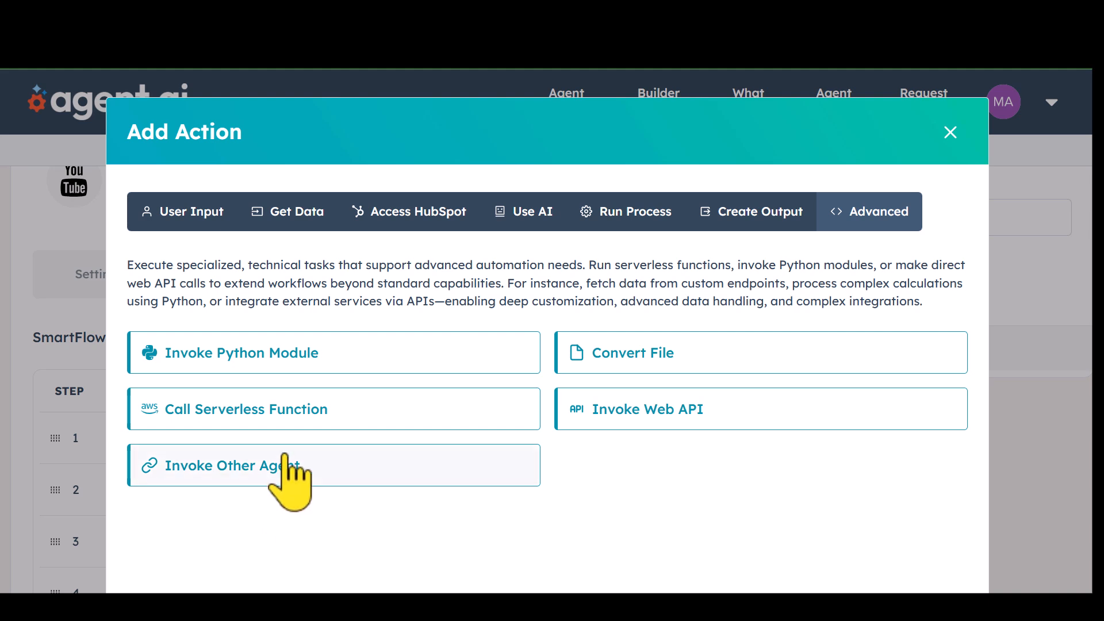
scroll(339, 506, "down", 1)
scroll(339, 506, "down", 2)
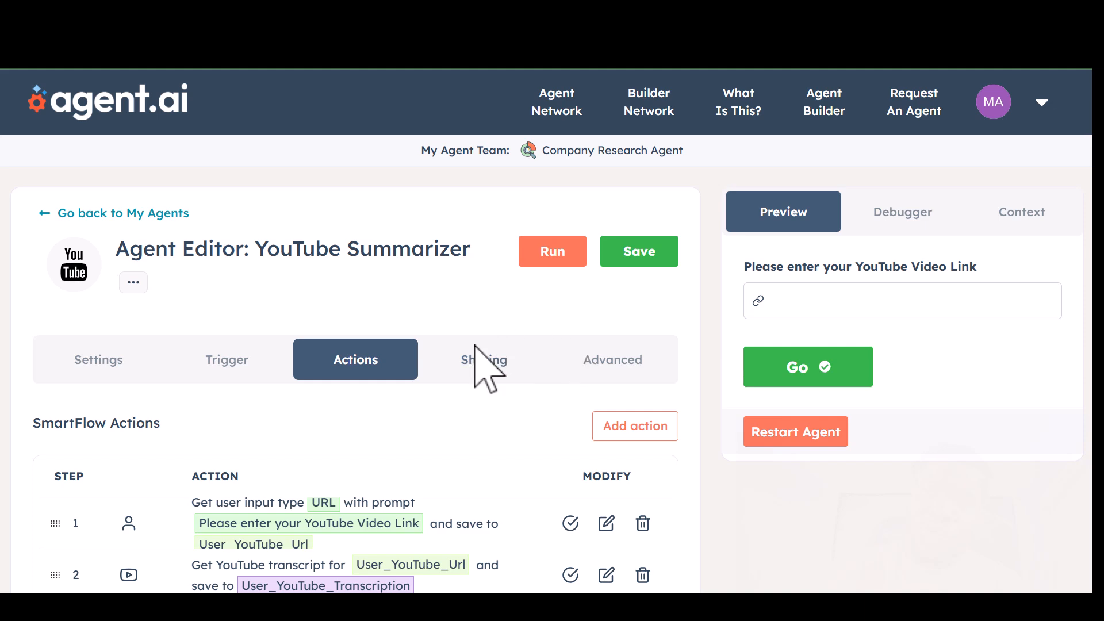
scroll(437, 407, "down", 2)
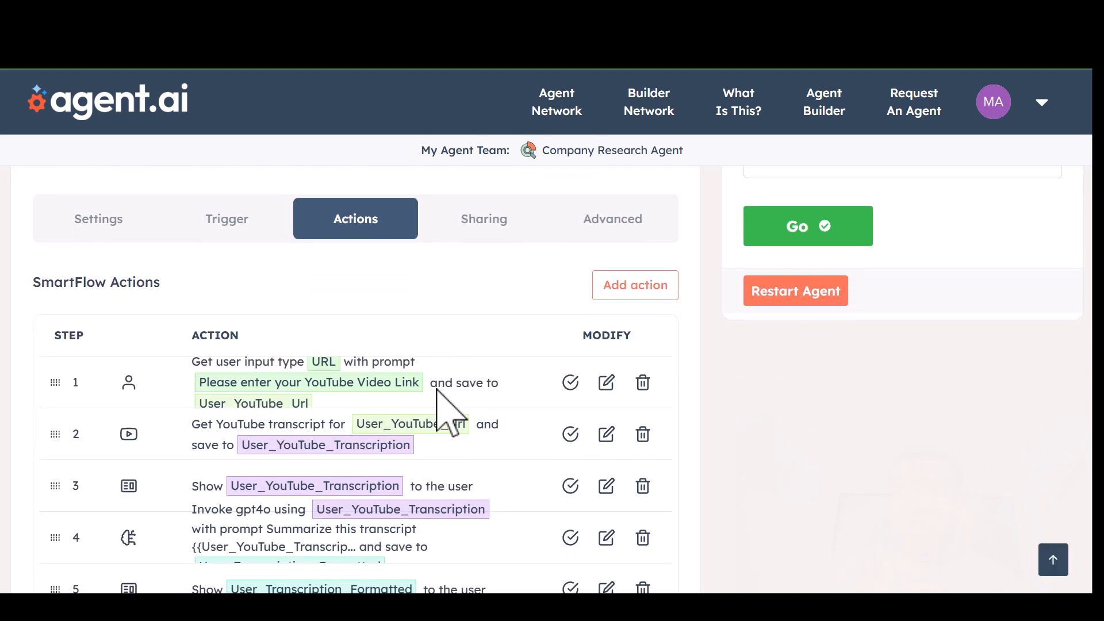
scroll(448, 394, "up", 2)
Step: Examine the agent's sharing options for who can use the agent and who can see its code
left_click(486, 359)
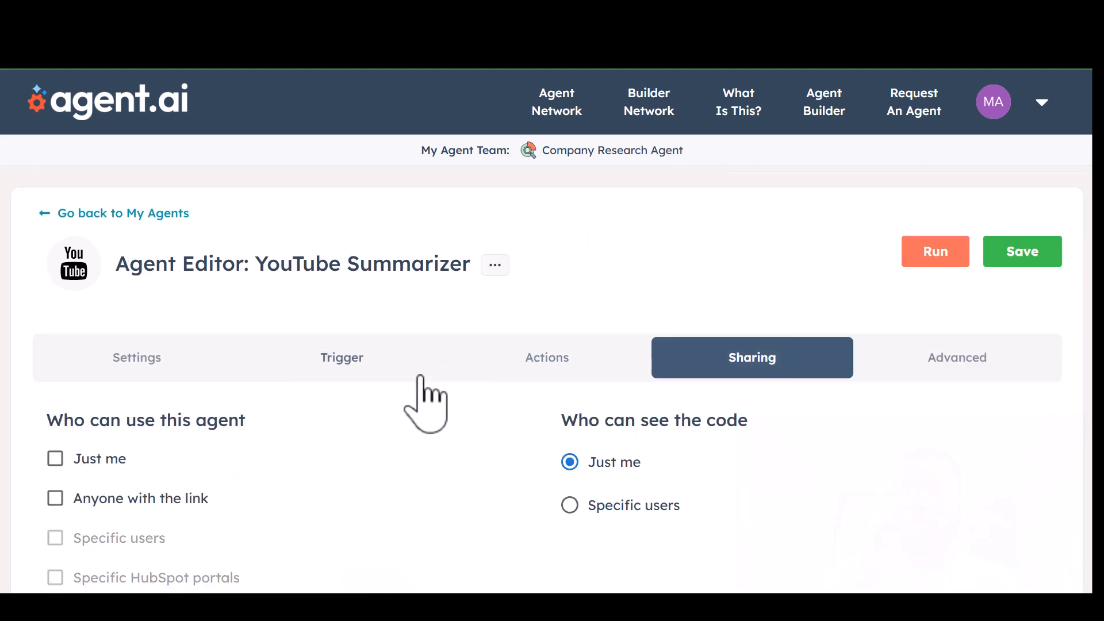
scroll(424, 402, "down", 1)
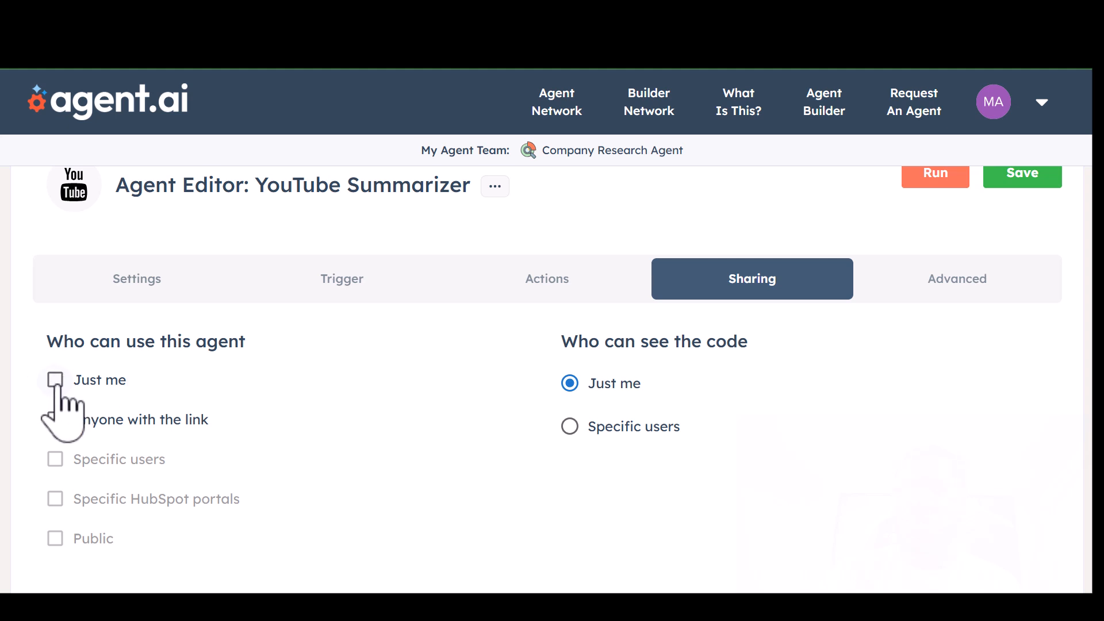
scroll(56, 388, "down", 1)
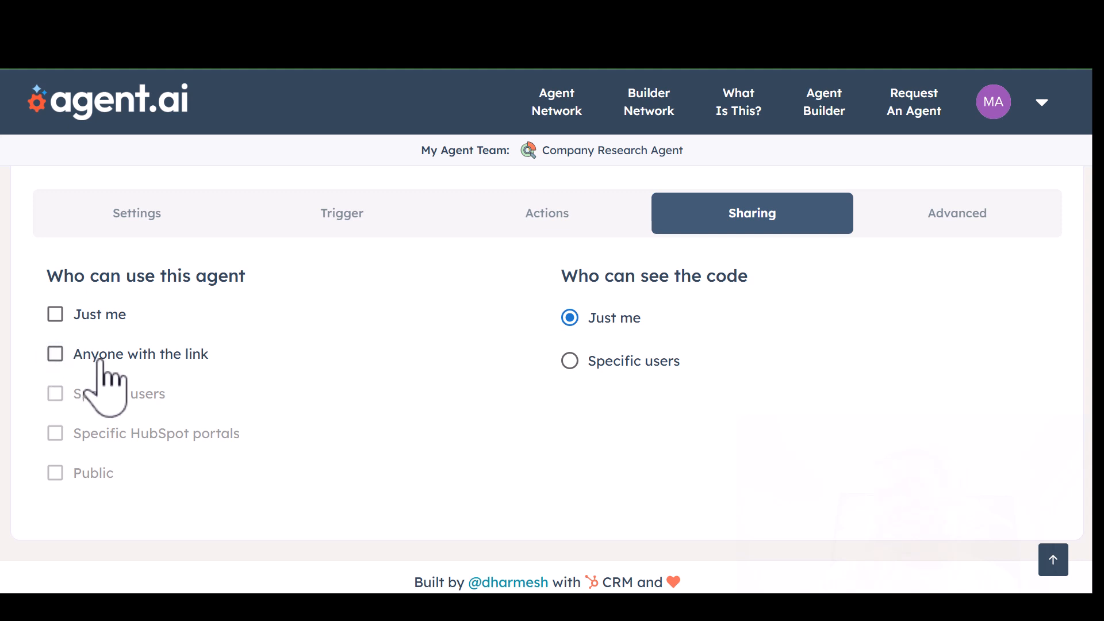
scroll(357, 358, "up", 1)
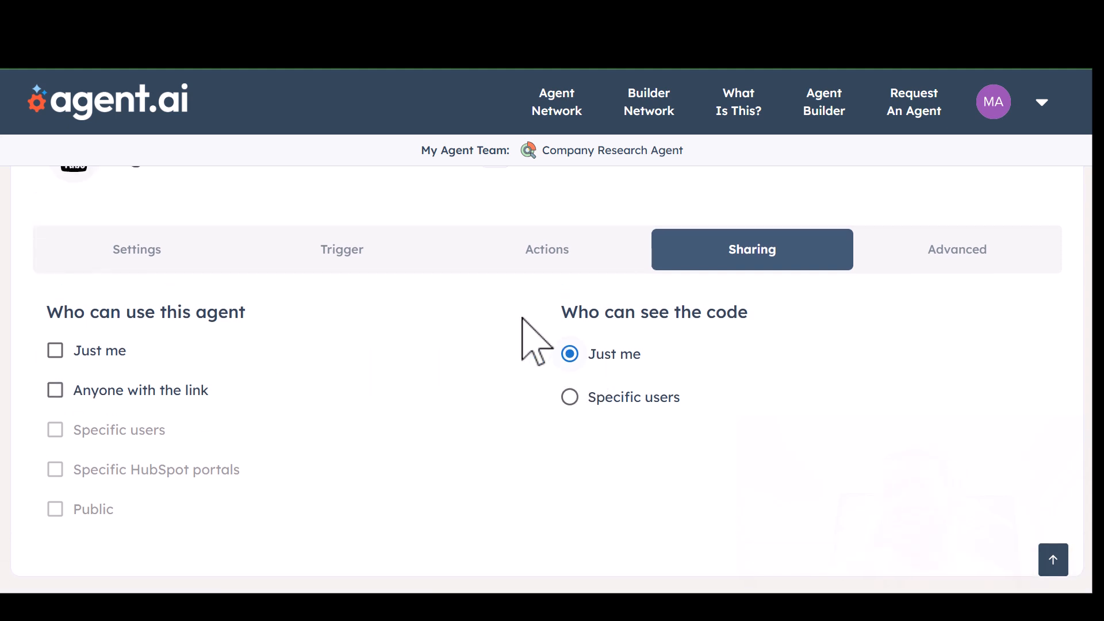
left_click_drag(562, 313, 750, 301)
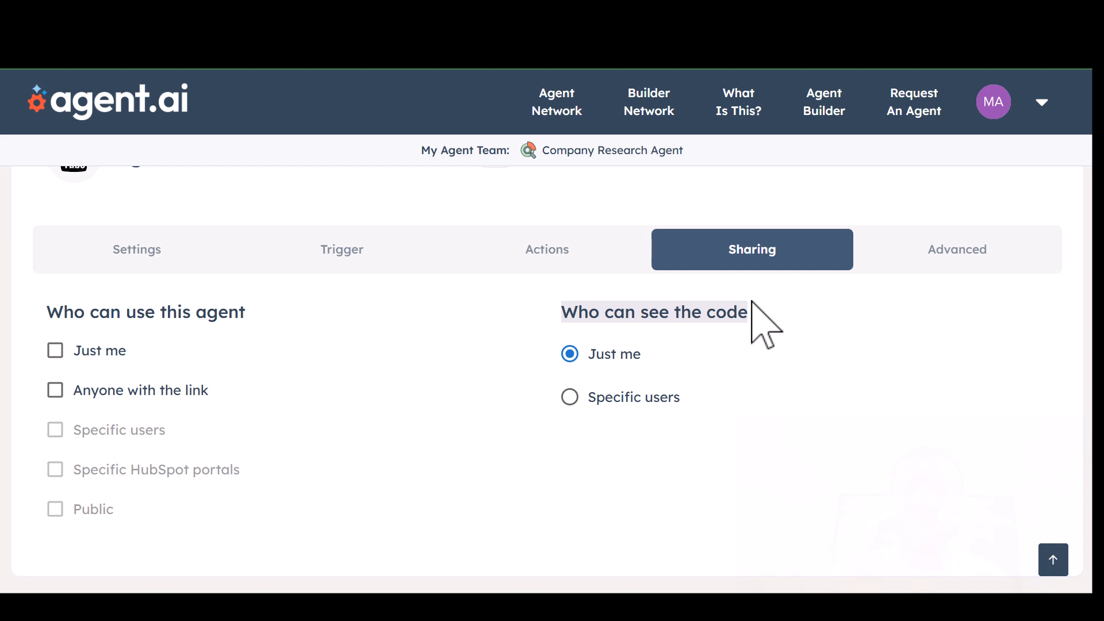
left_click(570, 397)
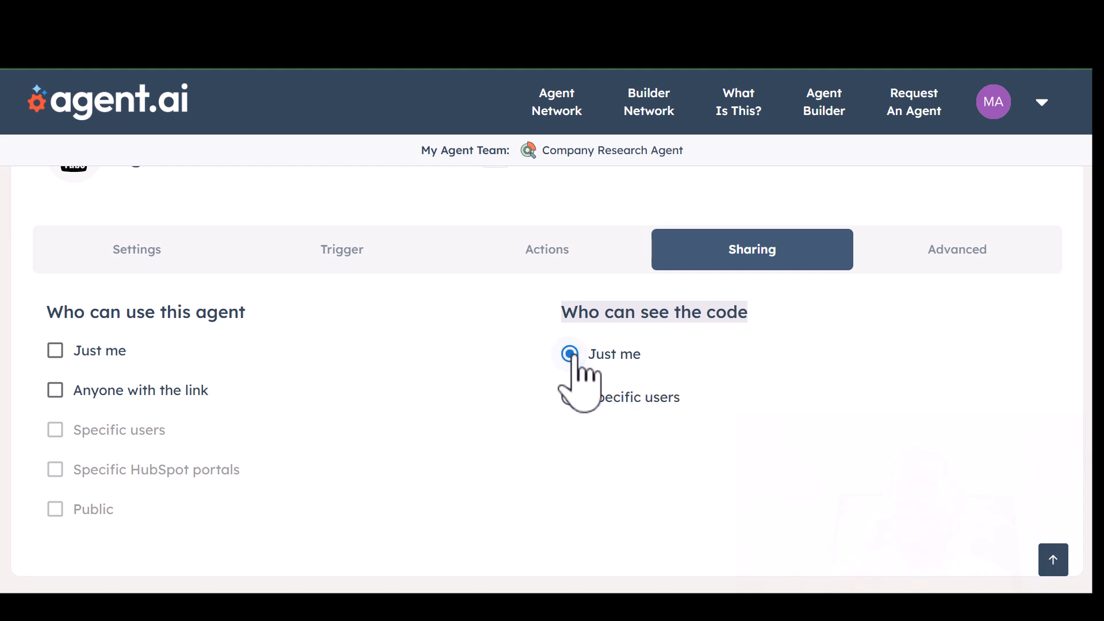
scroll(422, 423, "down", 2)
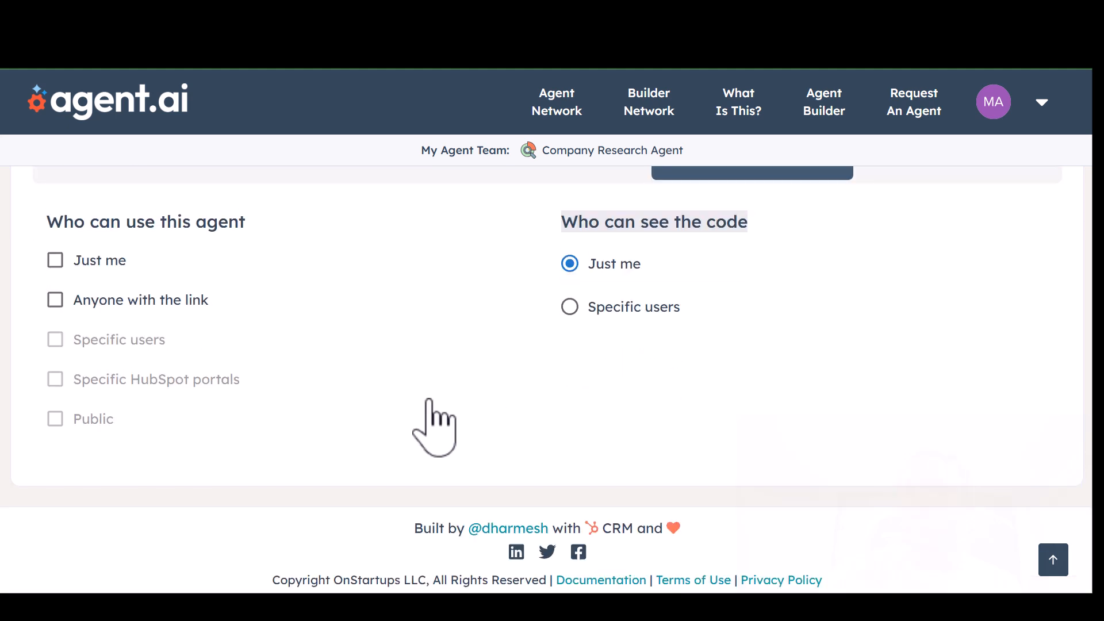
scroll(423, 422, "up", 3)
scroll(429, 401, "up", 1)
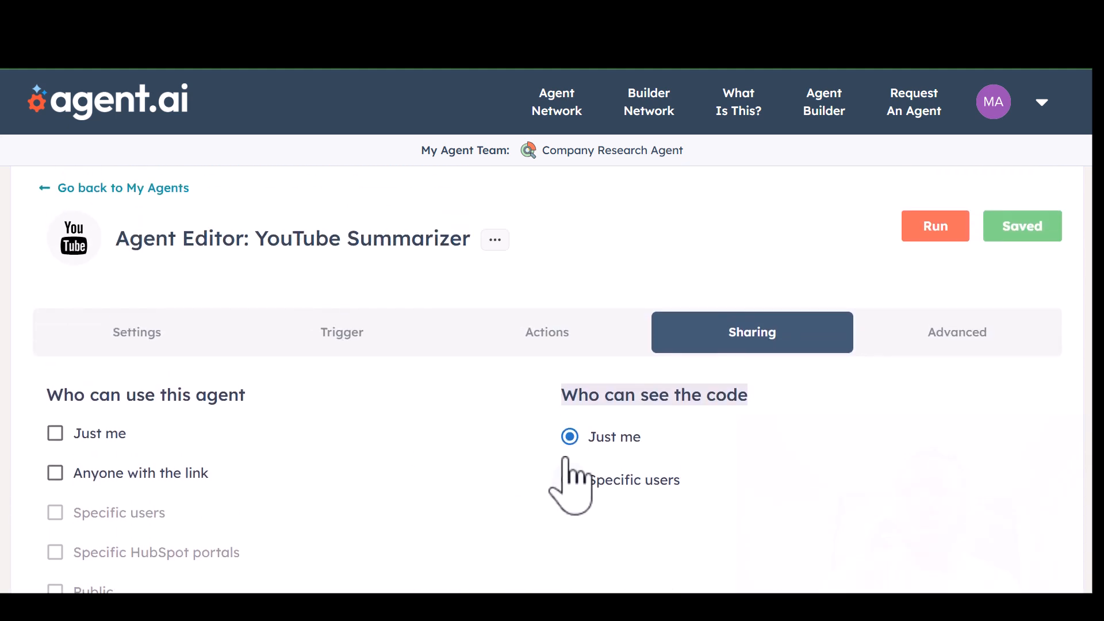
scroll(595, 454, "down", 2)
scroll(595, 472, "up", 2)
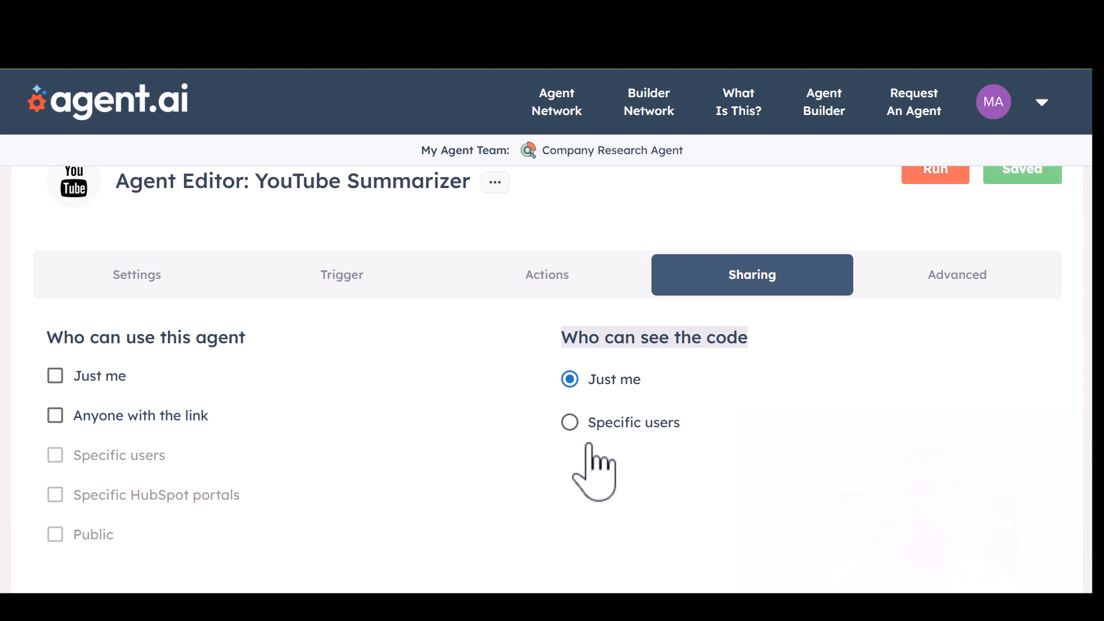
Step: Check the agent's advanced setting for automatically generating sharable URLs, comparing it with the sharing options
left_click(979, 279)
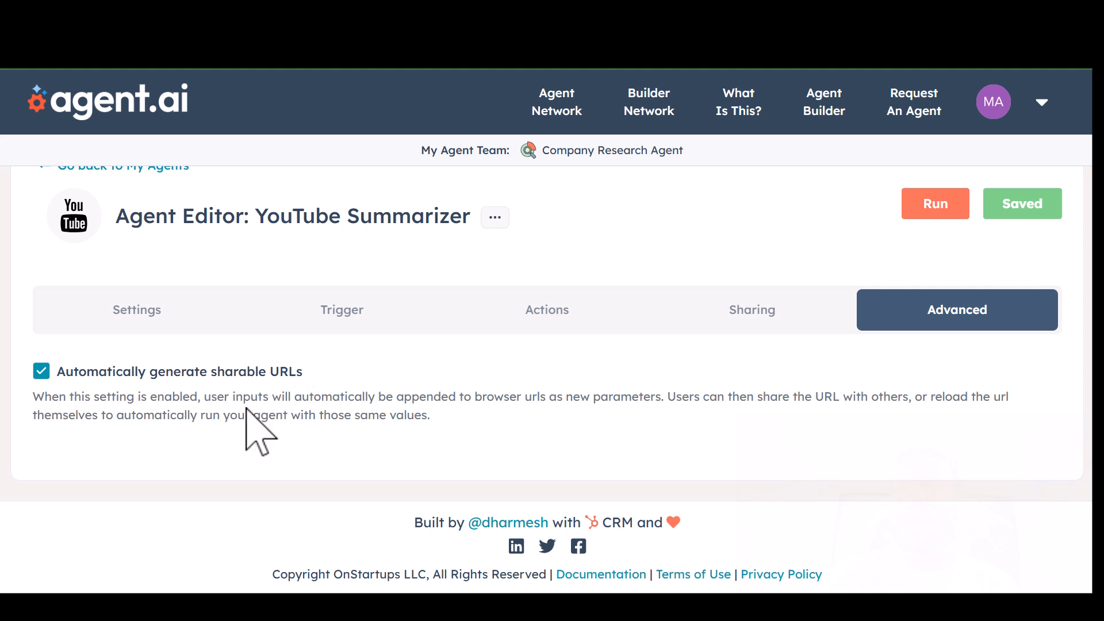
left_click(759, 313)
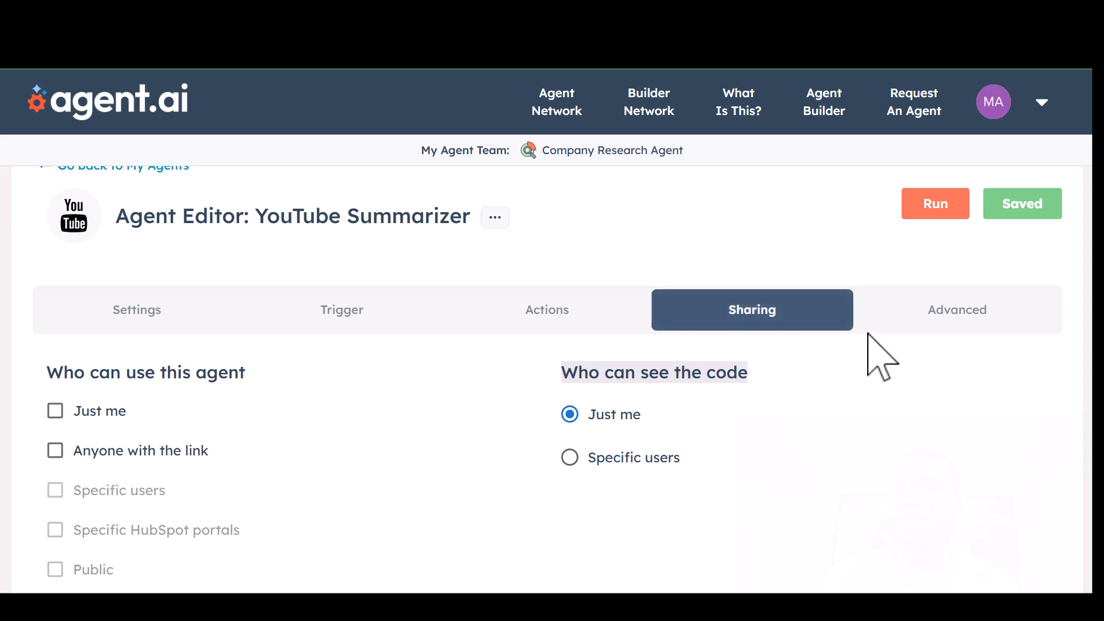
left_click(936, 315)
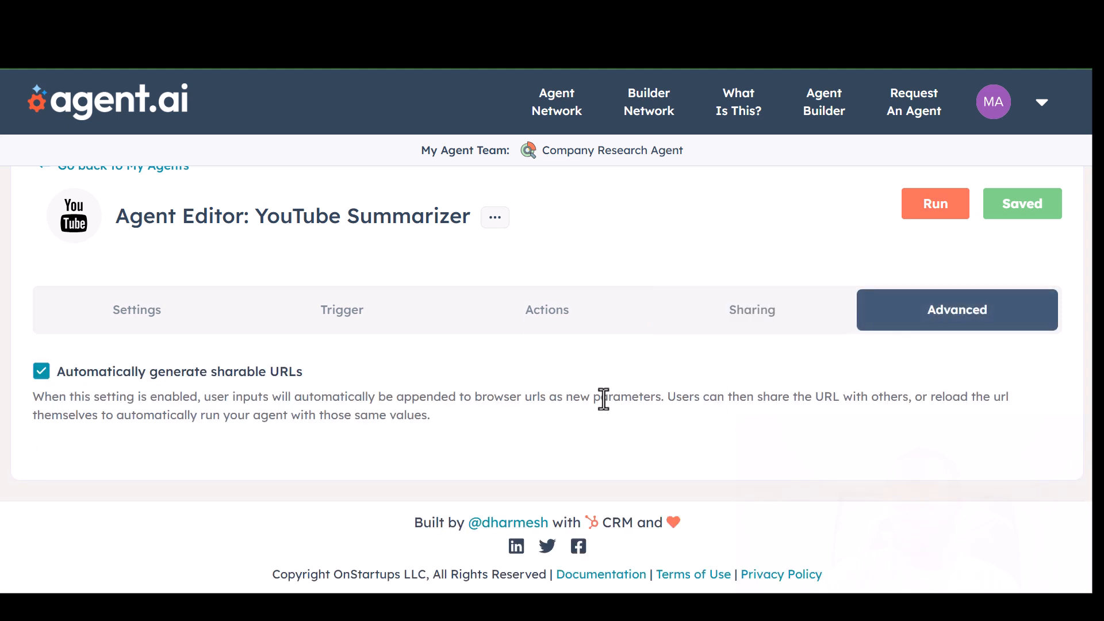